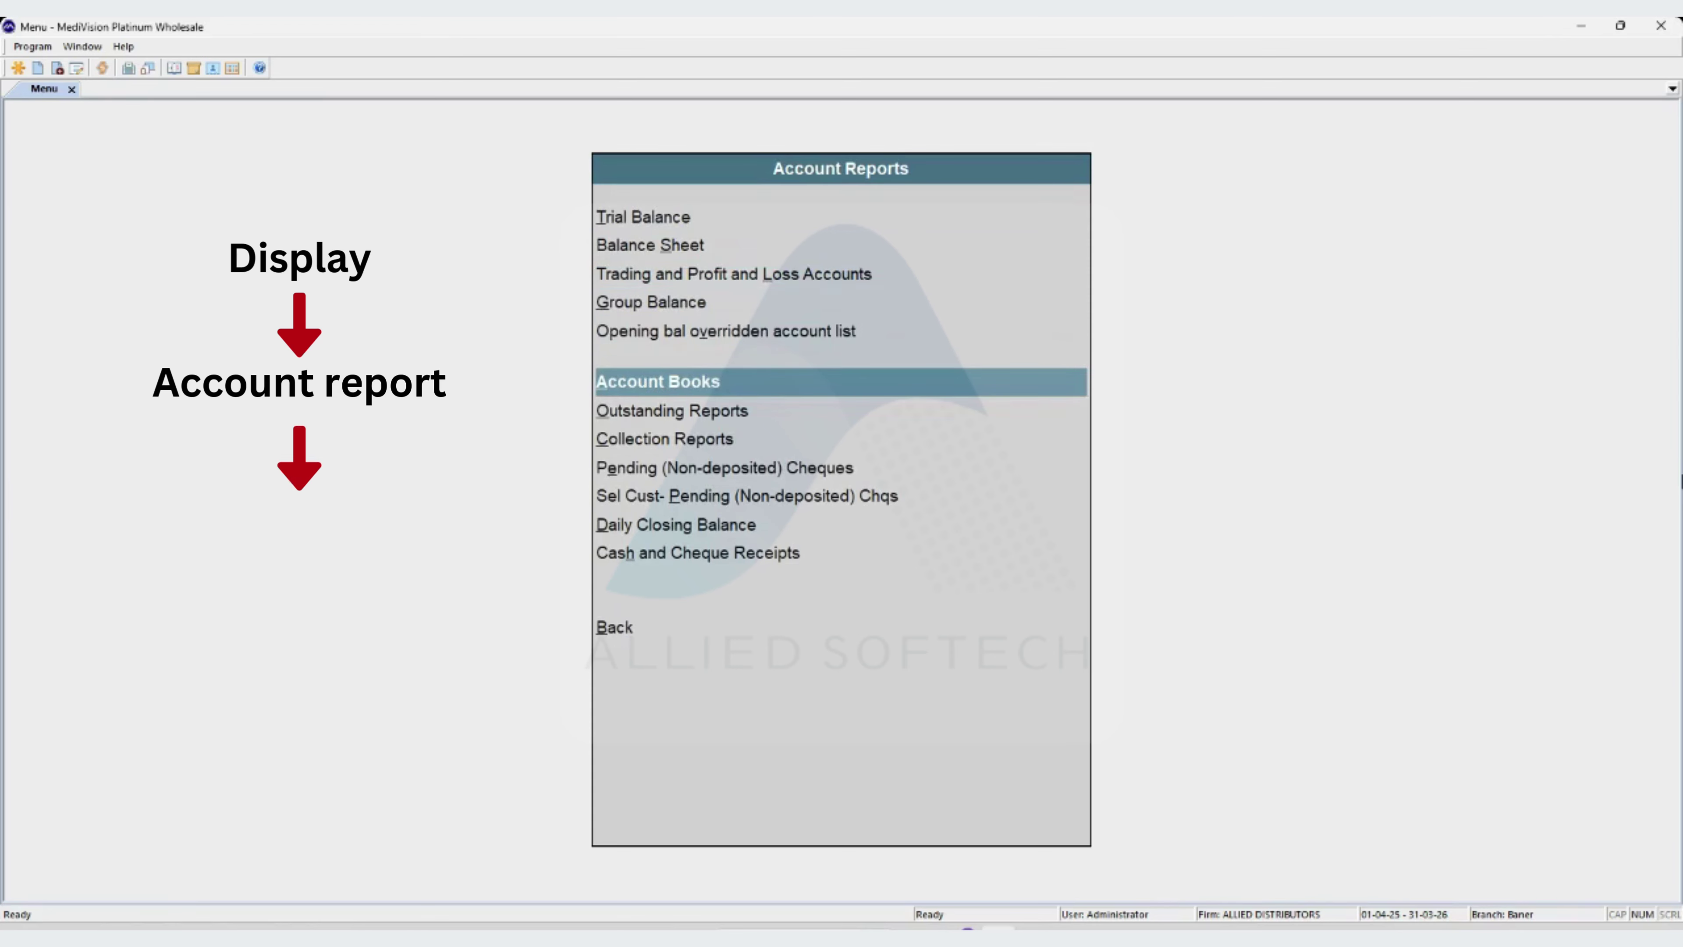
- Open the Account Ledger report under Account Books for the AARAVI MEDICAL STORES account
key(Return)
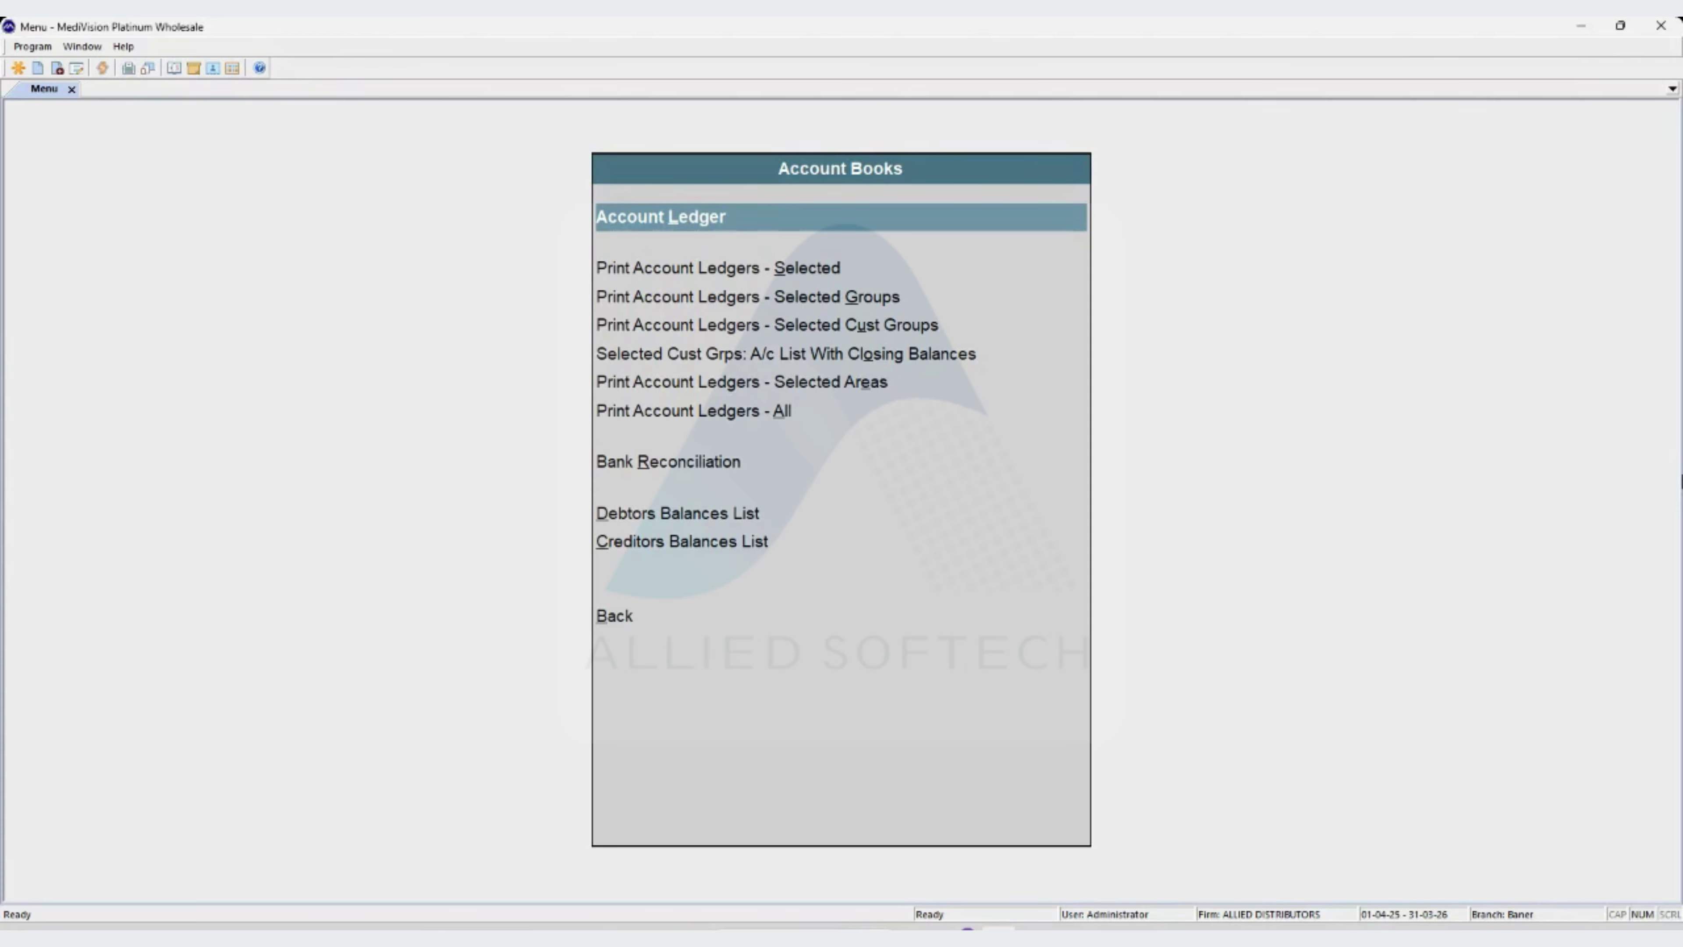
key(Return)
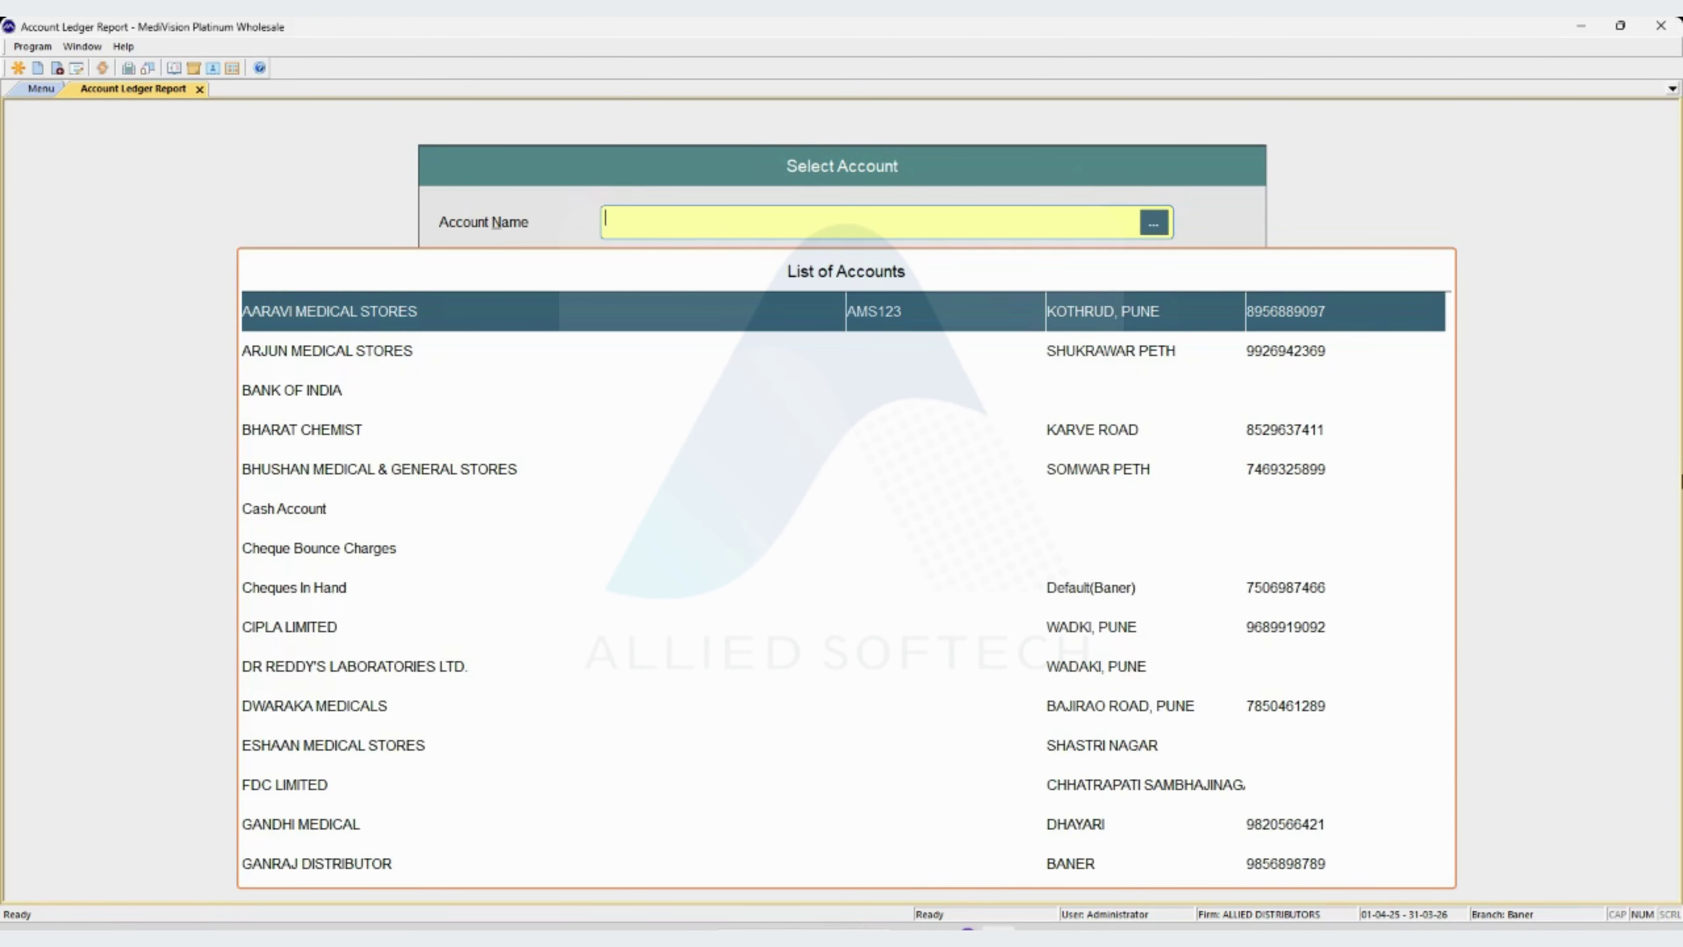
key(Return)
key(Return)
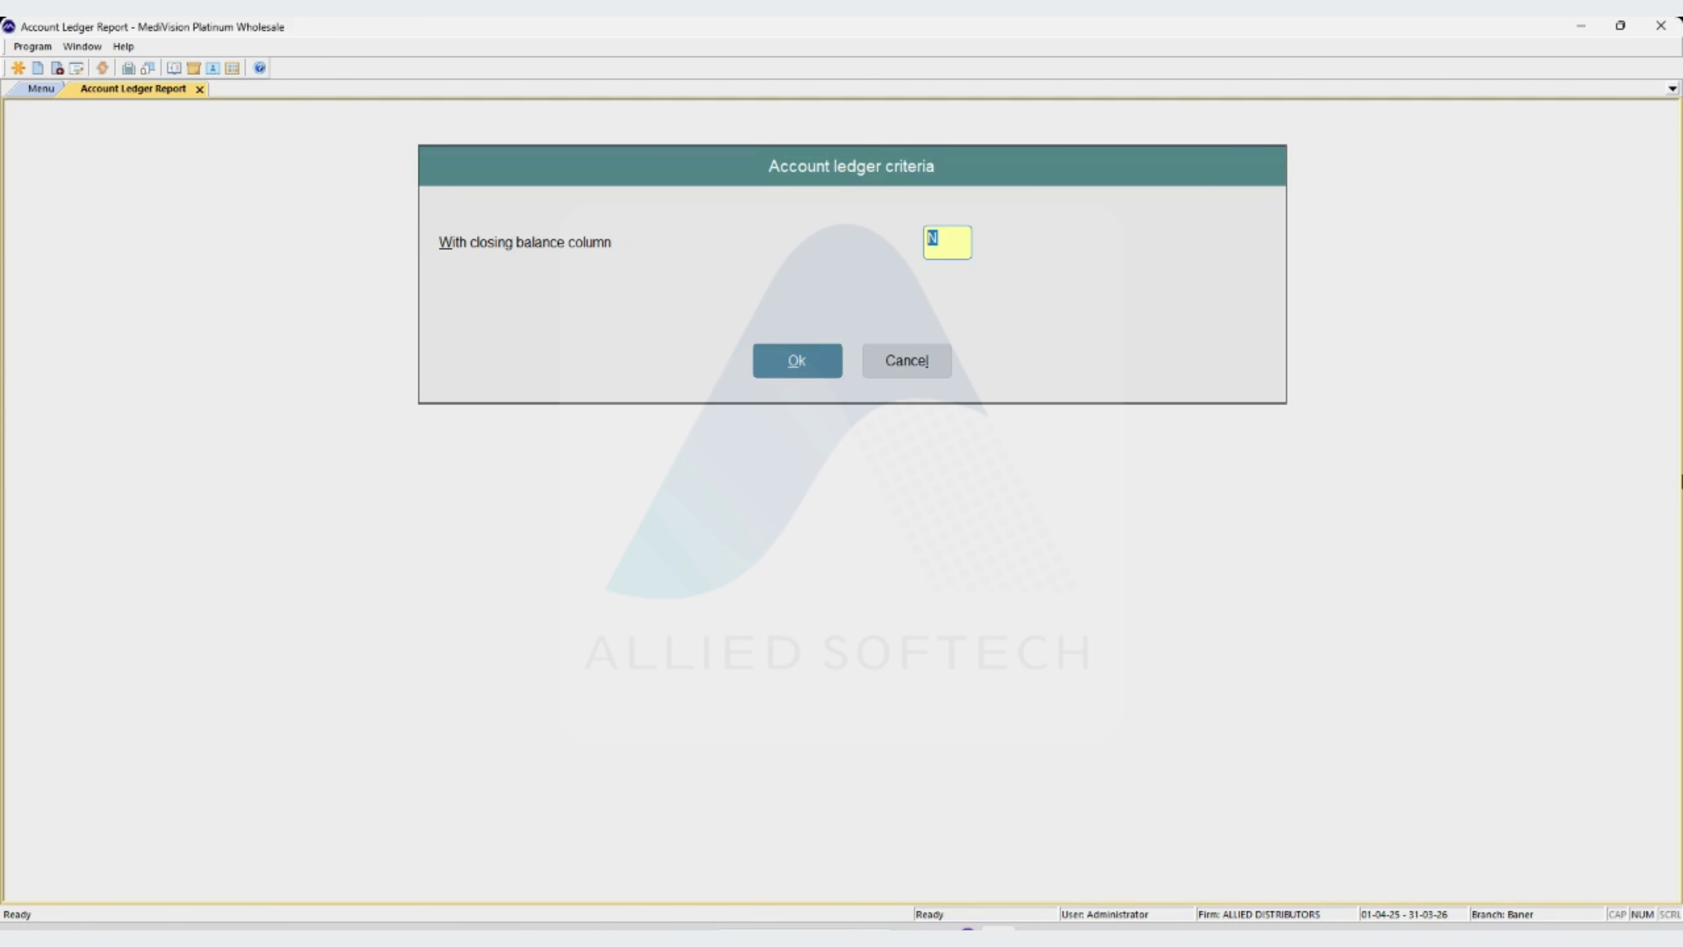
- Set the ledger criteria to include the closing balance column (Y)
text(y)
key(Return)
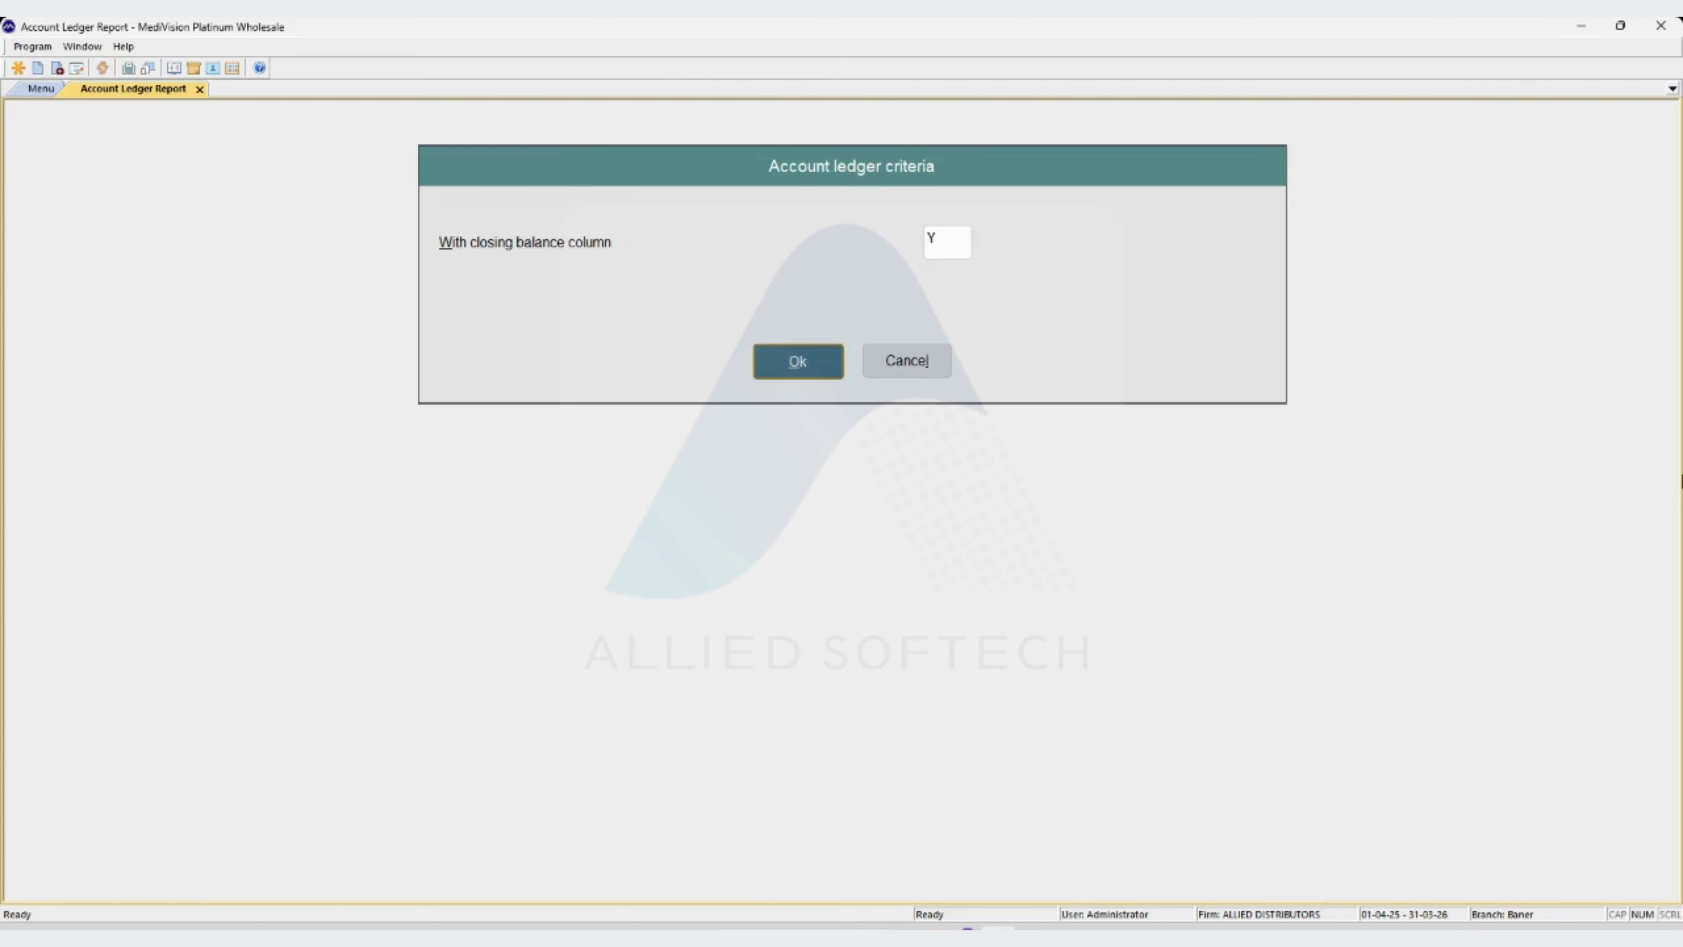
key(Return)
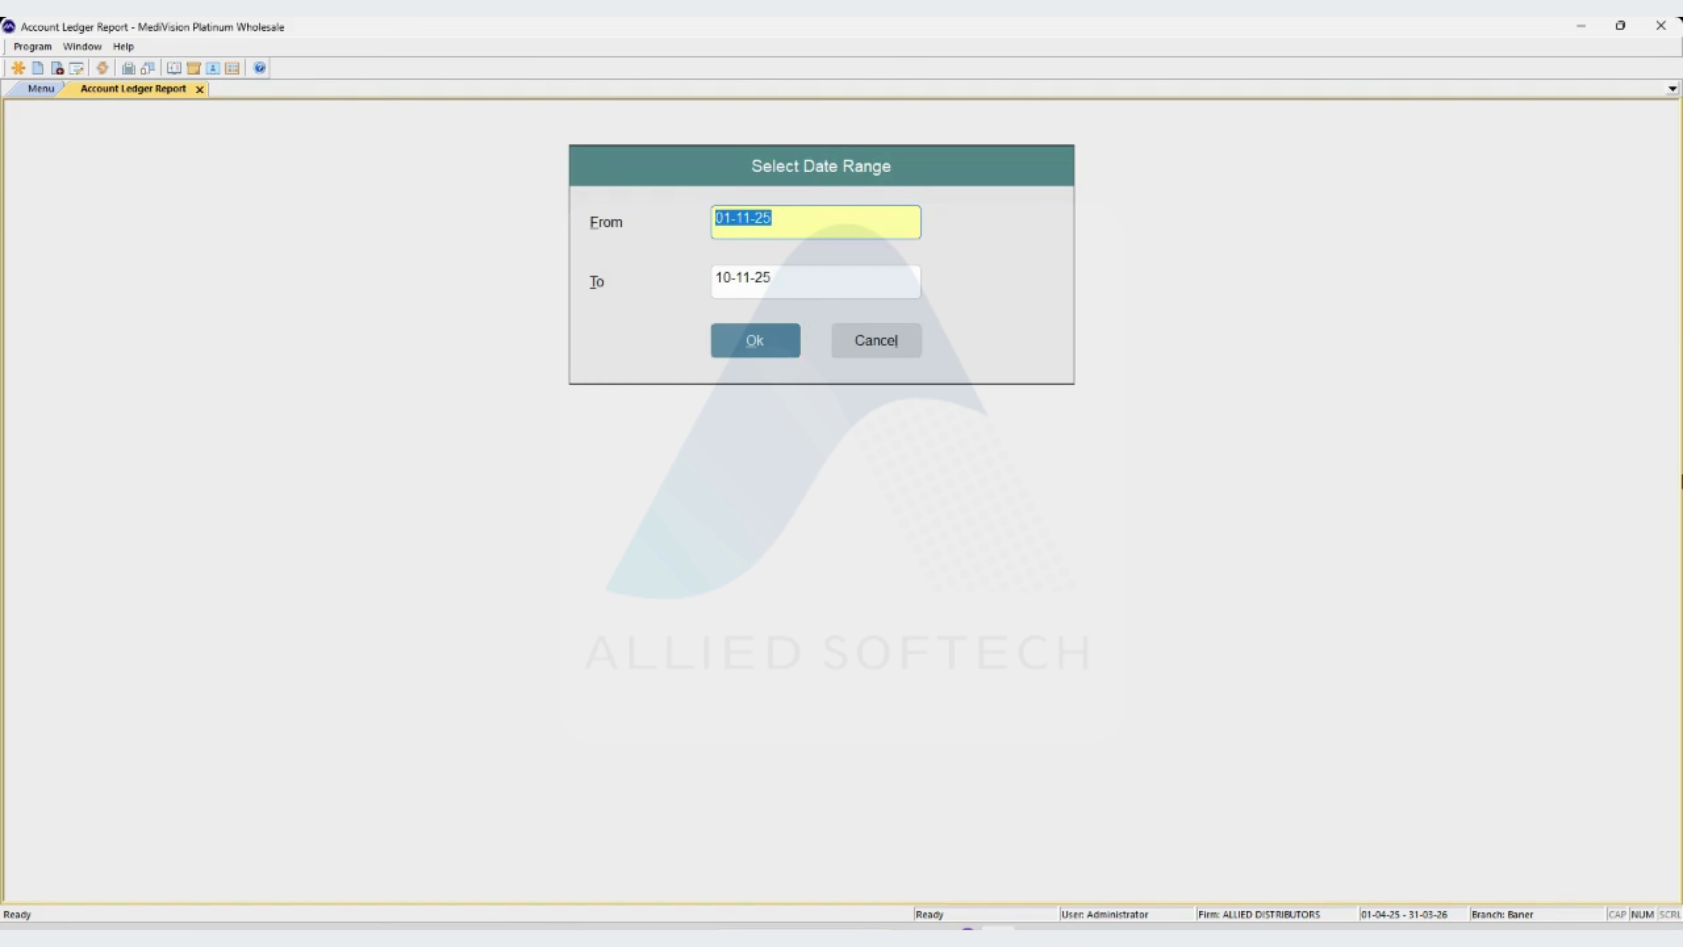
- Display the ledger for 01-04-25 to 10-11-25, then close it and return to Account Books
text(01-04-25)
key(Return)
key(Return)
key(Return)
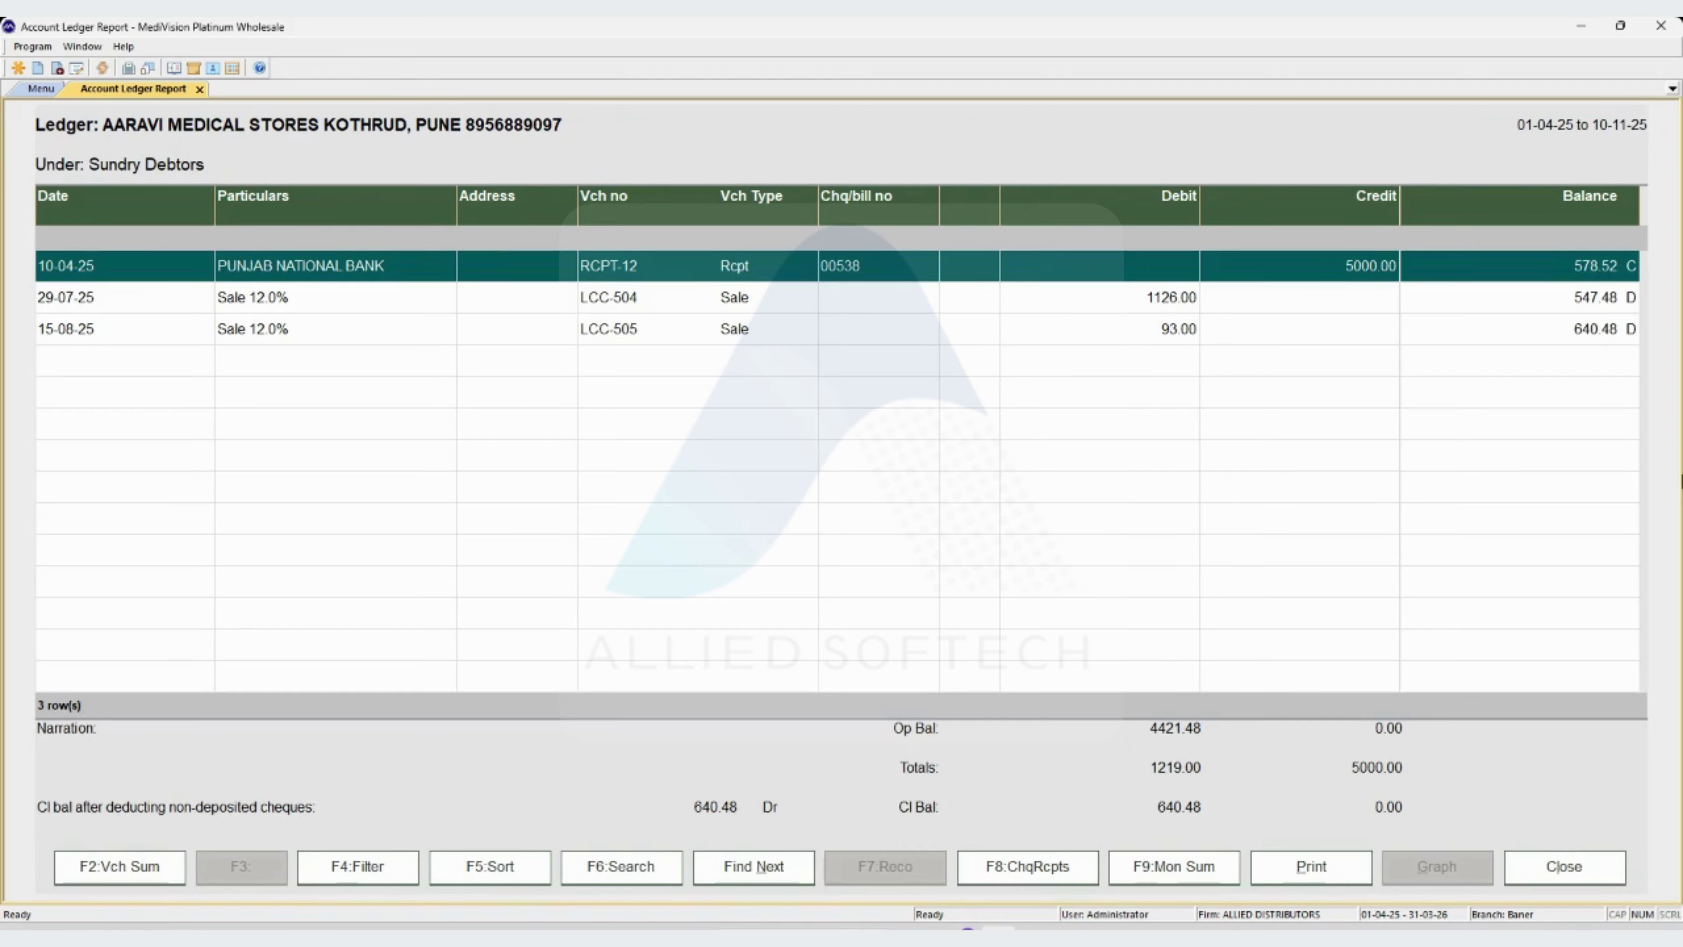
key(Escape)
key(Escape)
key(Escape)
key(Escape)
- Start Print Account Ledgers - Selected and choose the CIPLA LIMITED account
key(Down)
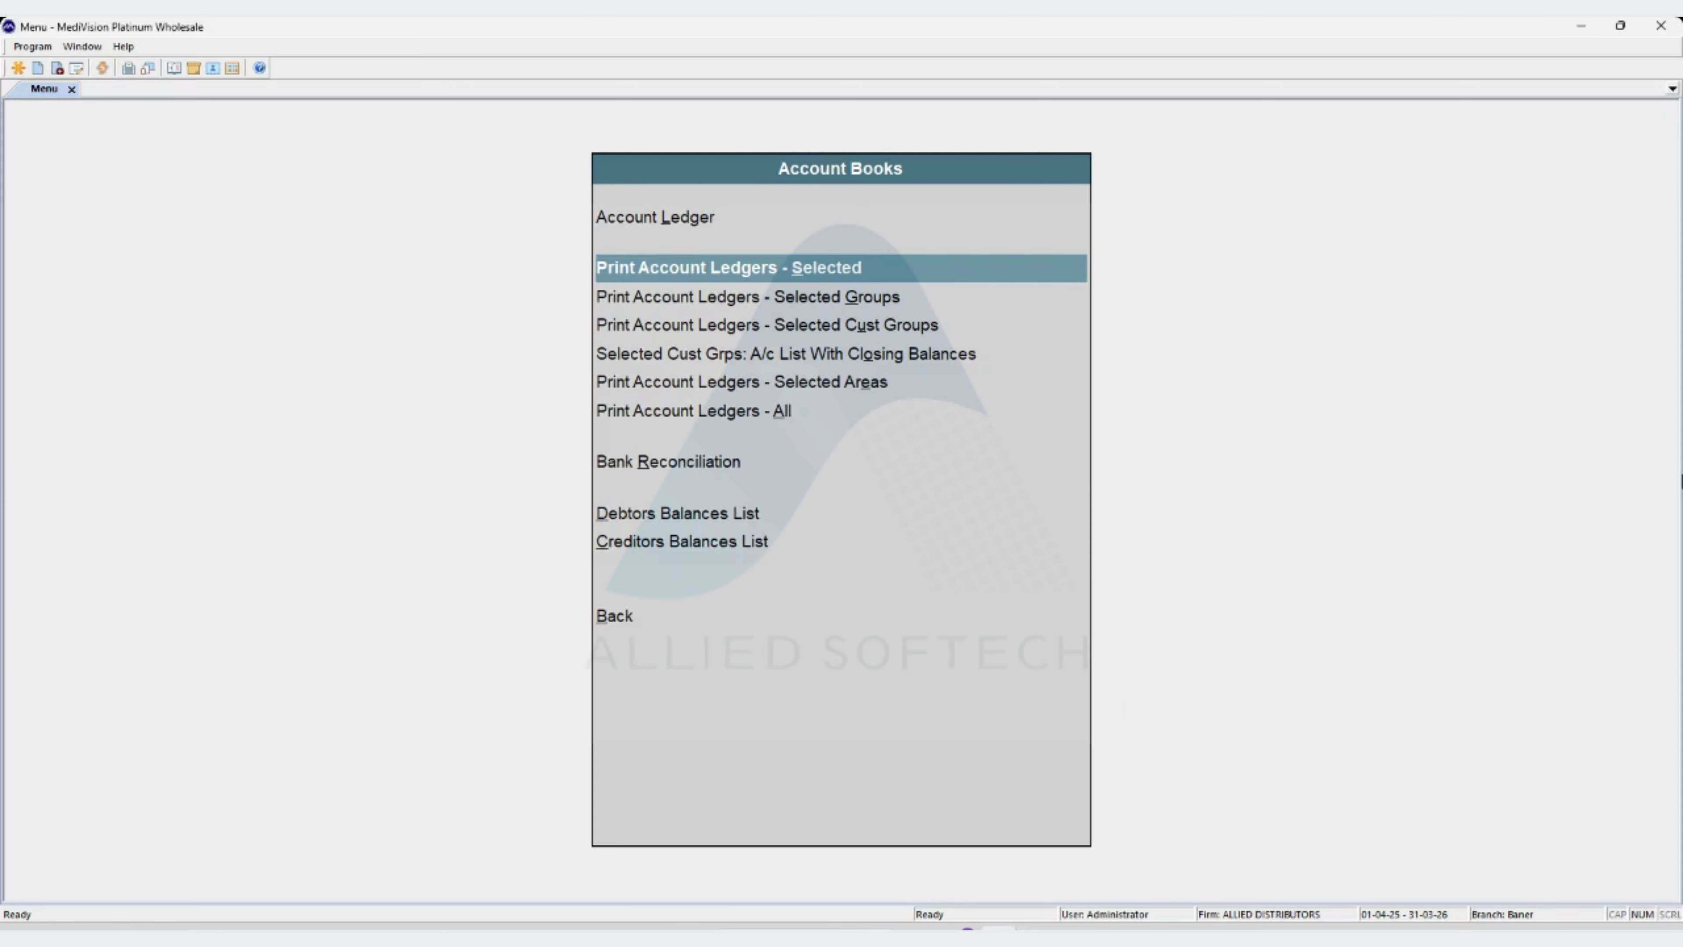
key(Return)
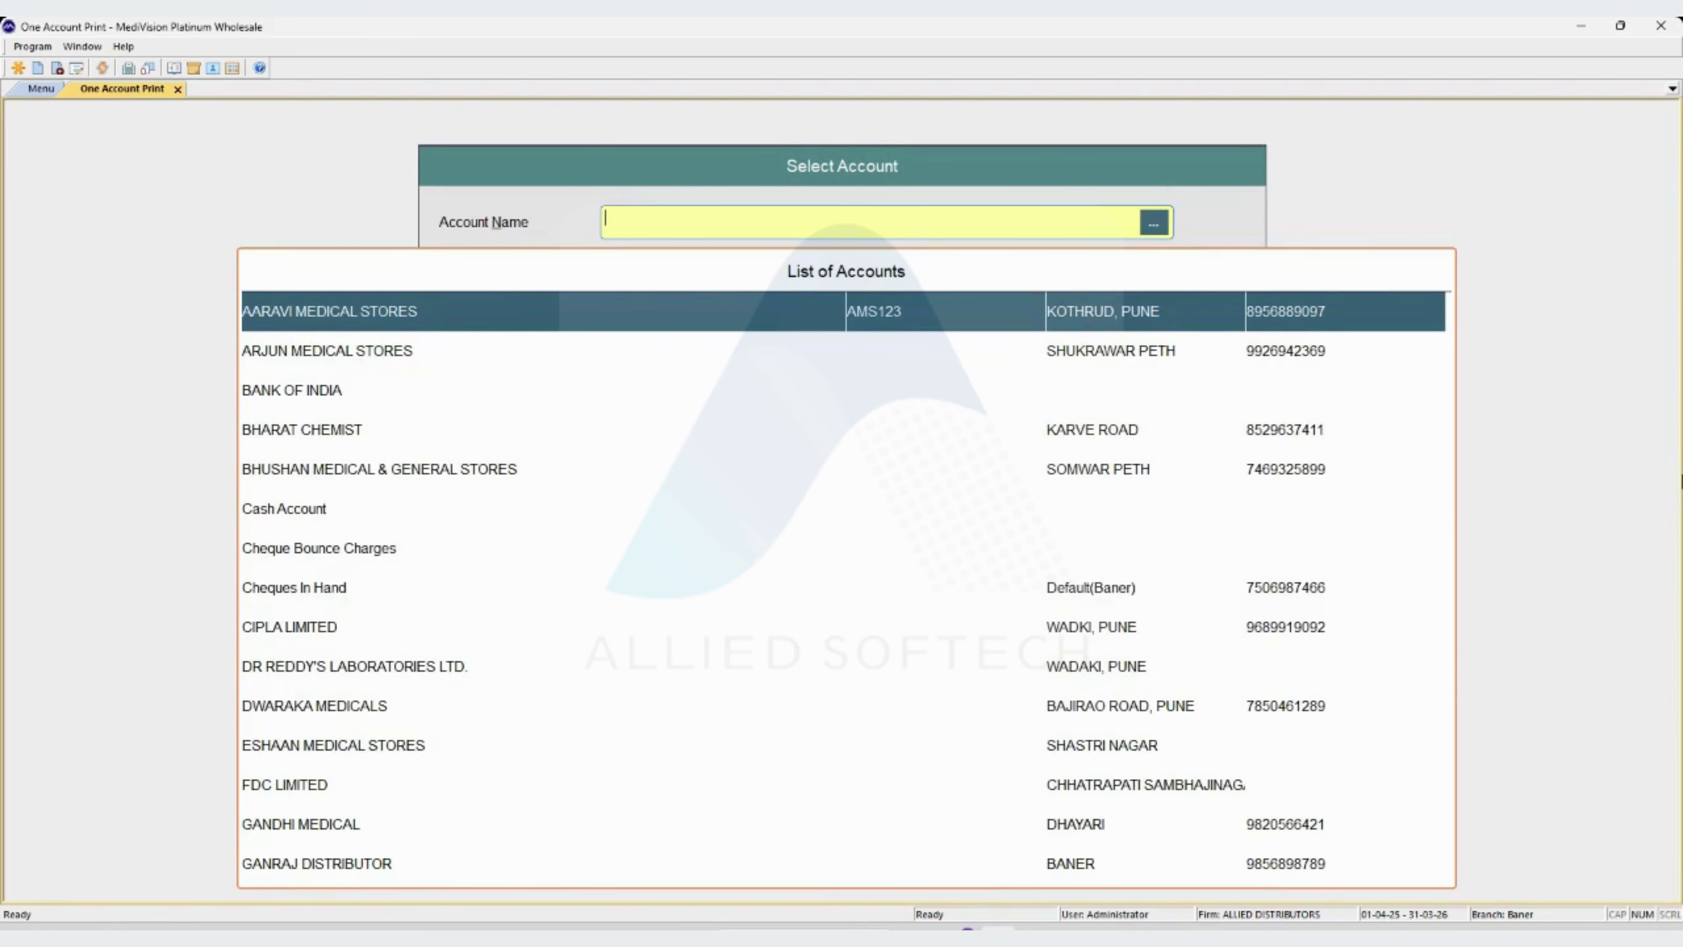
text(ci)
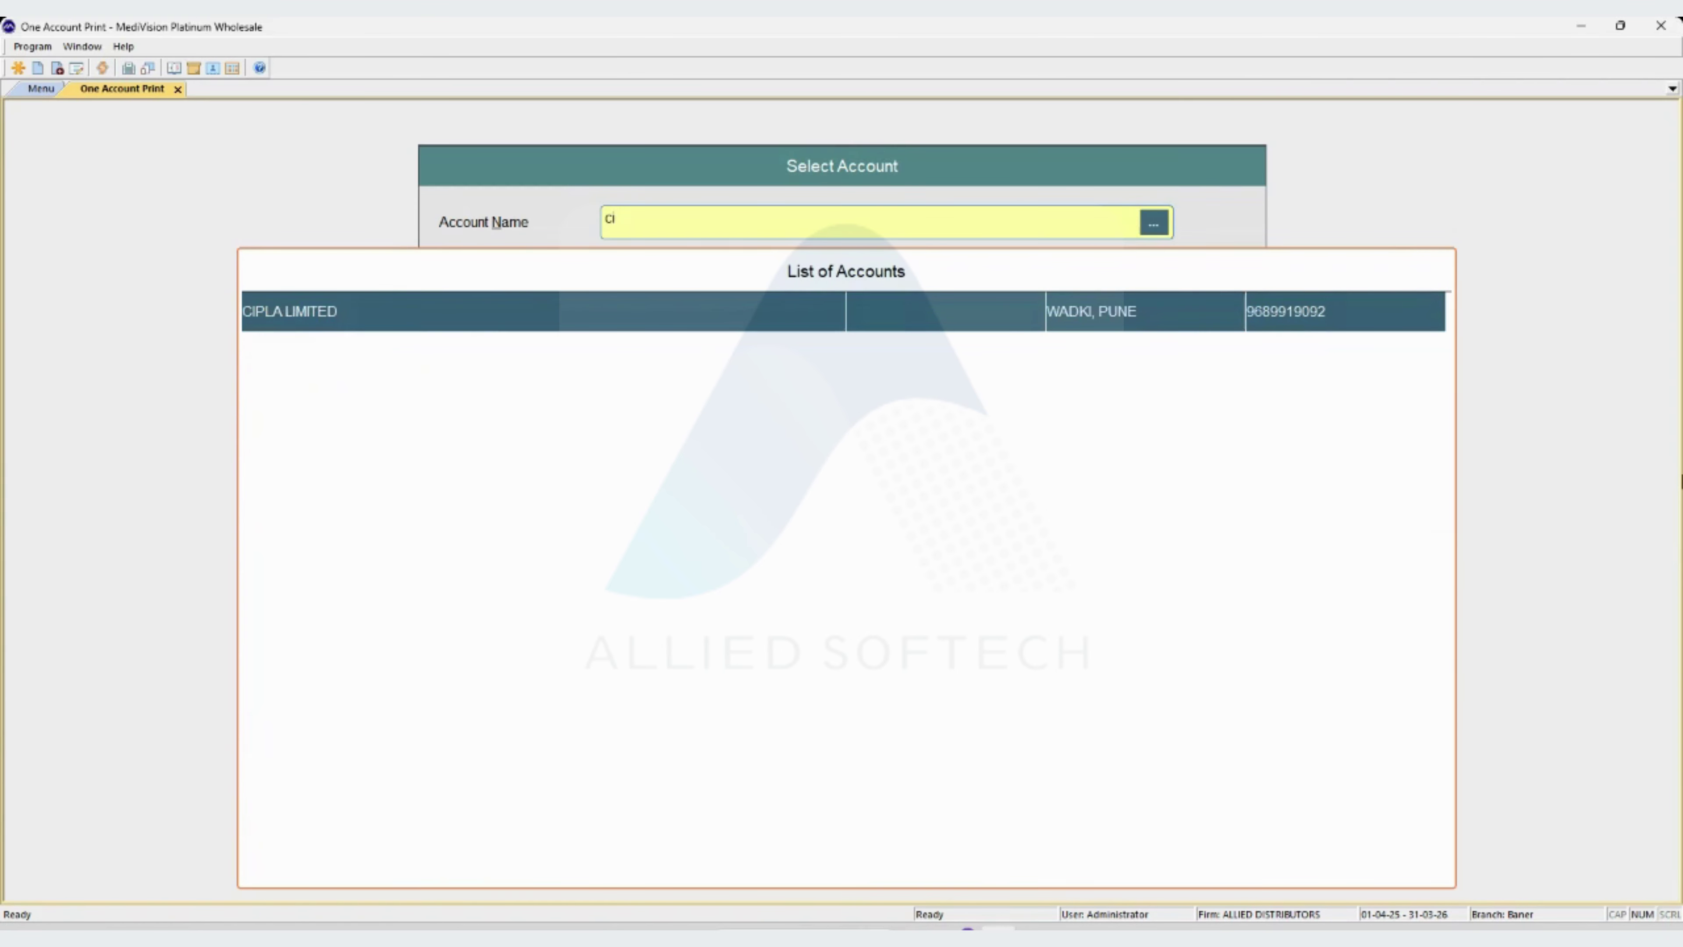
key(Return)
key(Return)
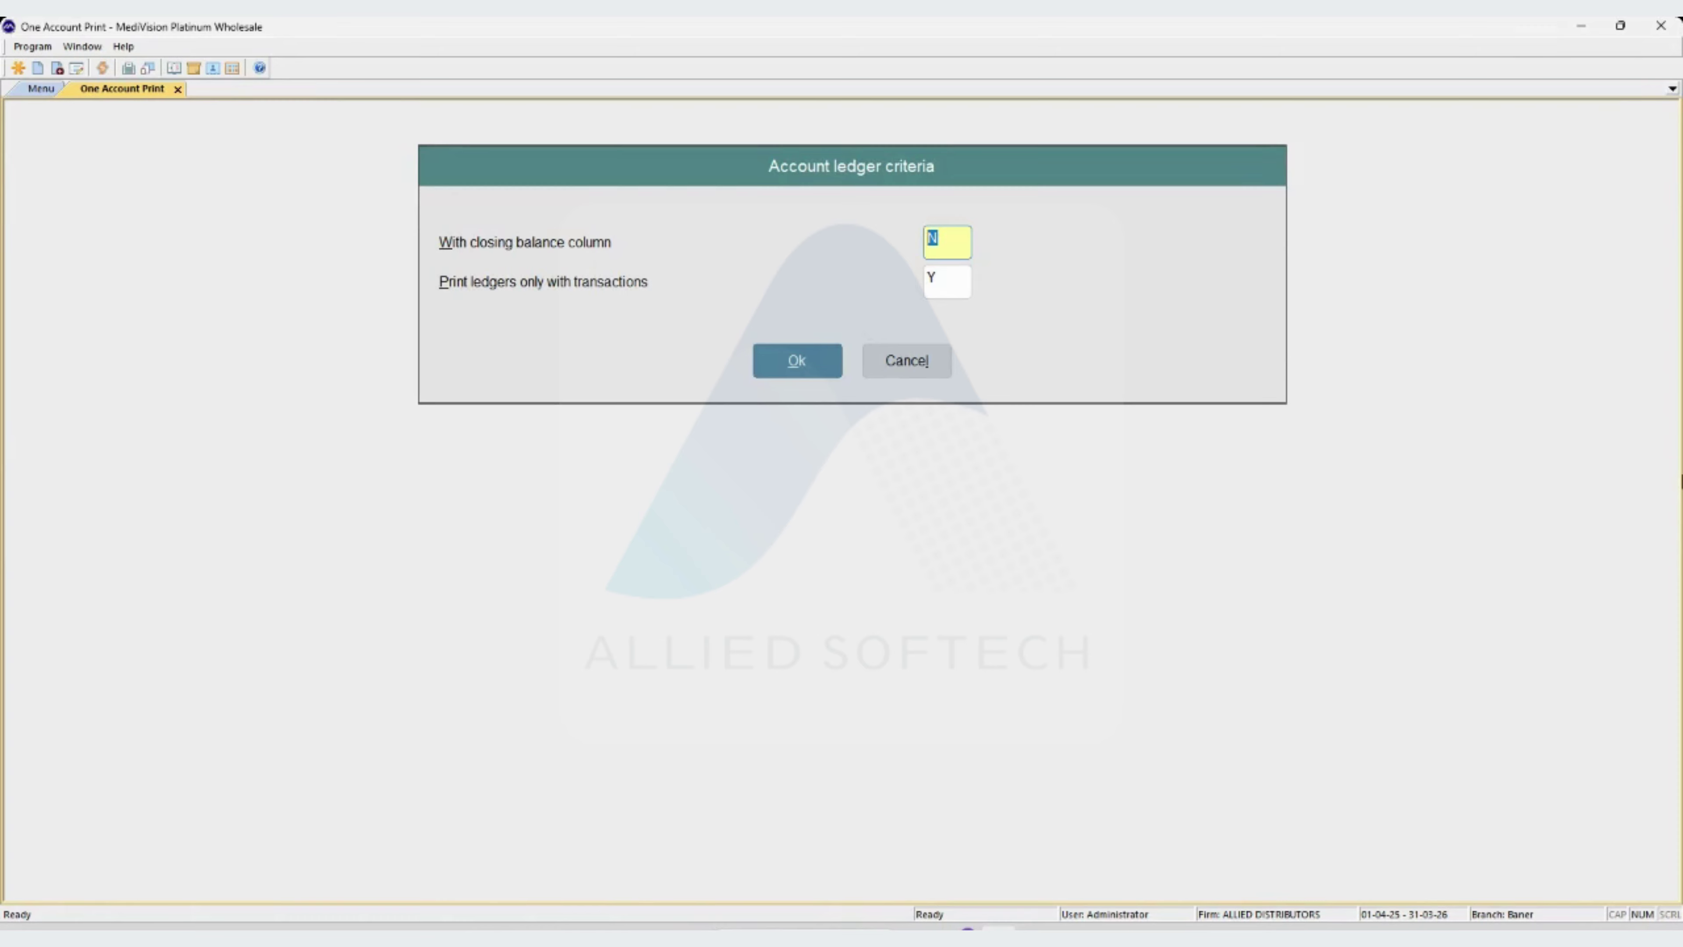
- Accept the criteria without closing balance column and only with transactions, and set the date range from 01-04-25 to 10-11-25
key(Return)
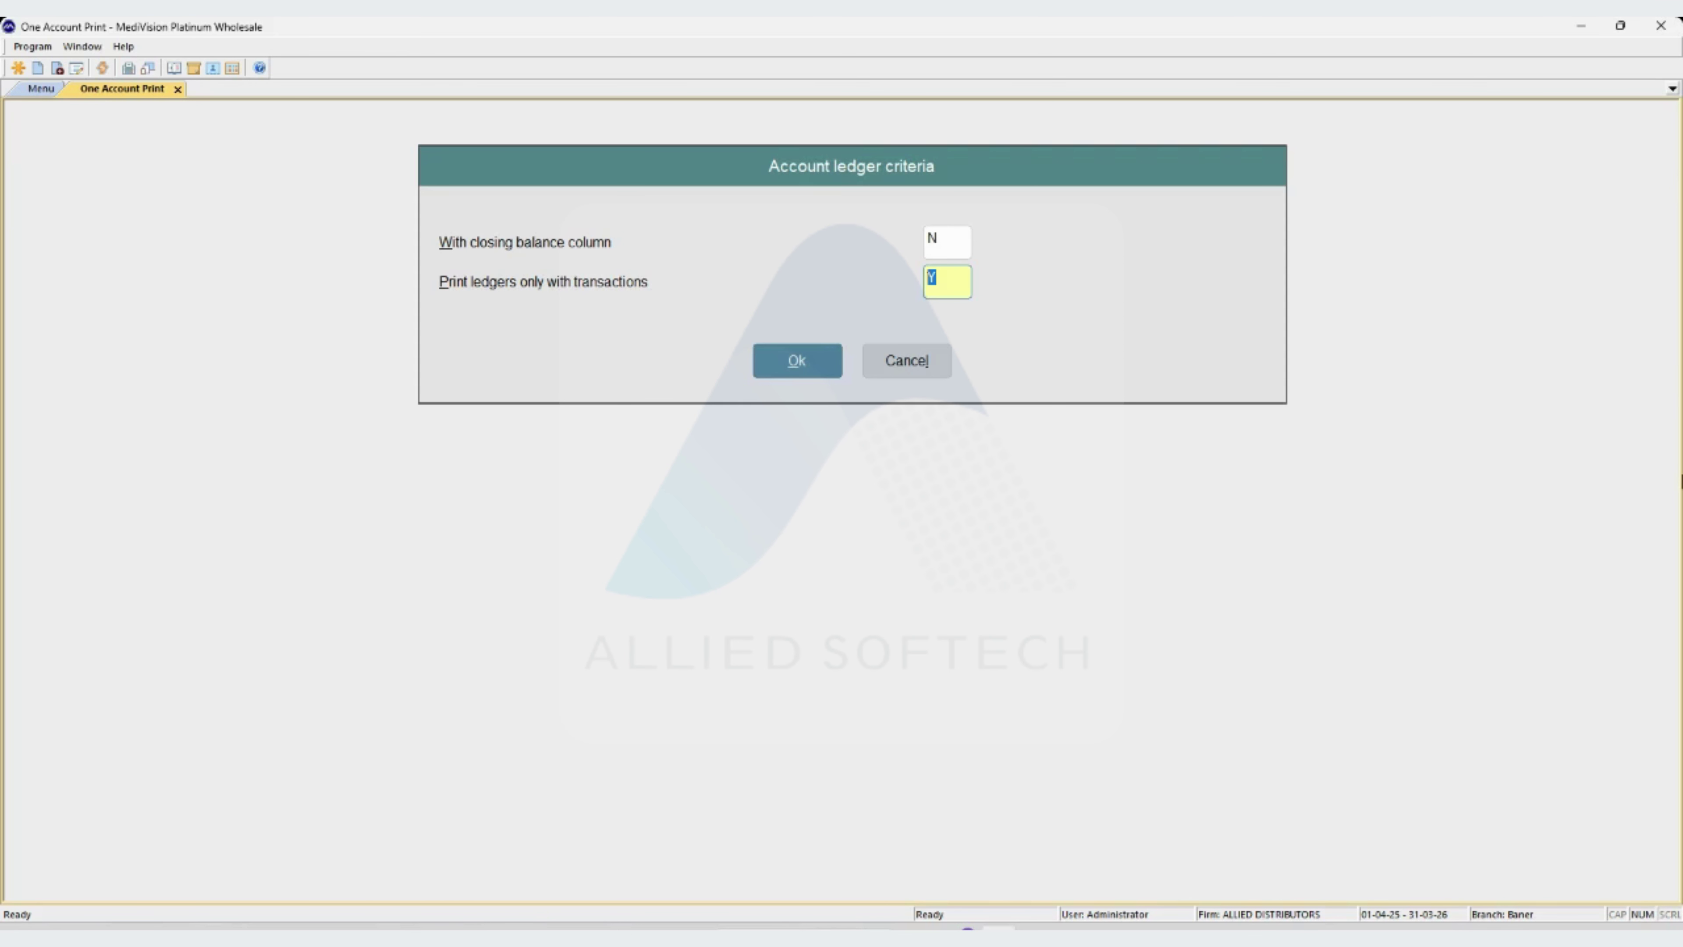
key(Return)
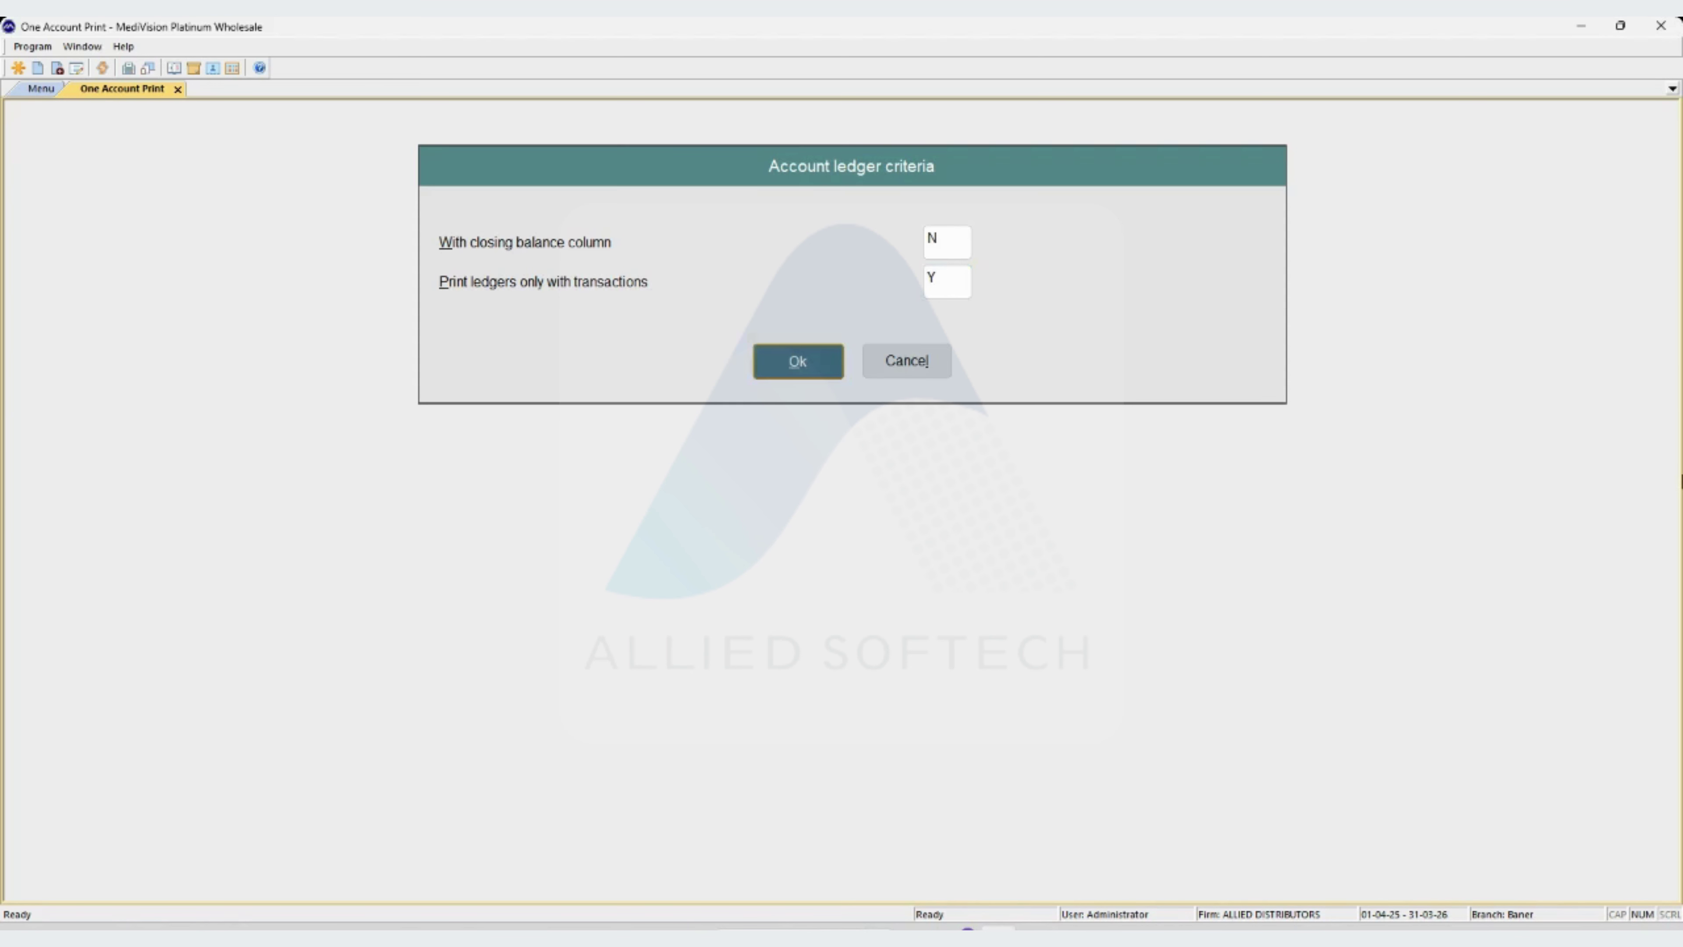
key(Return)
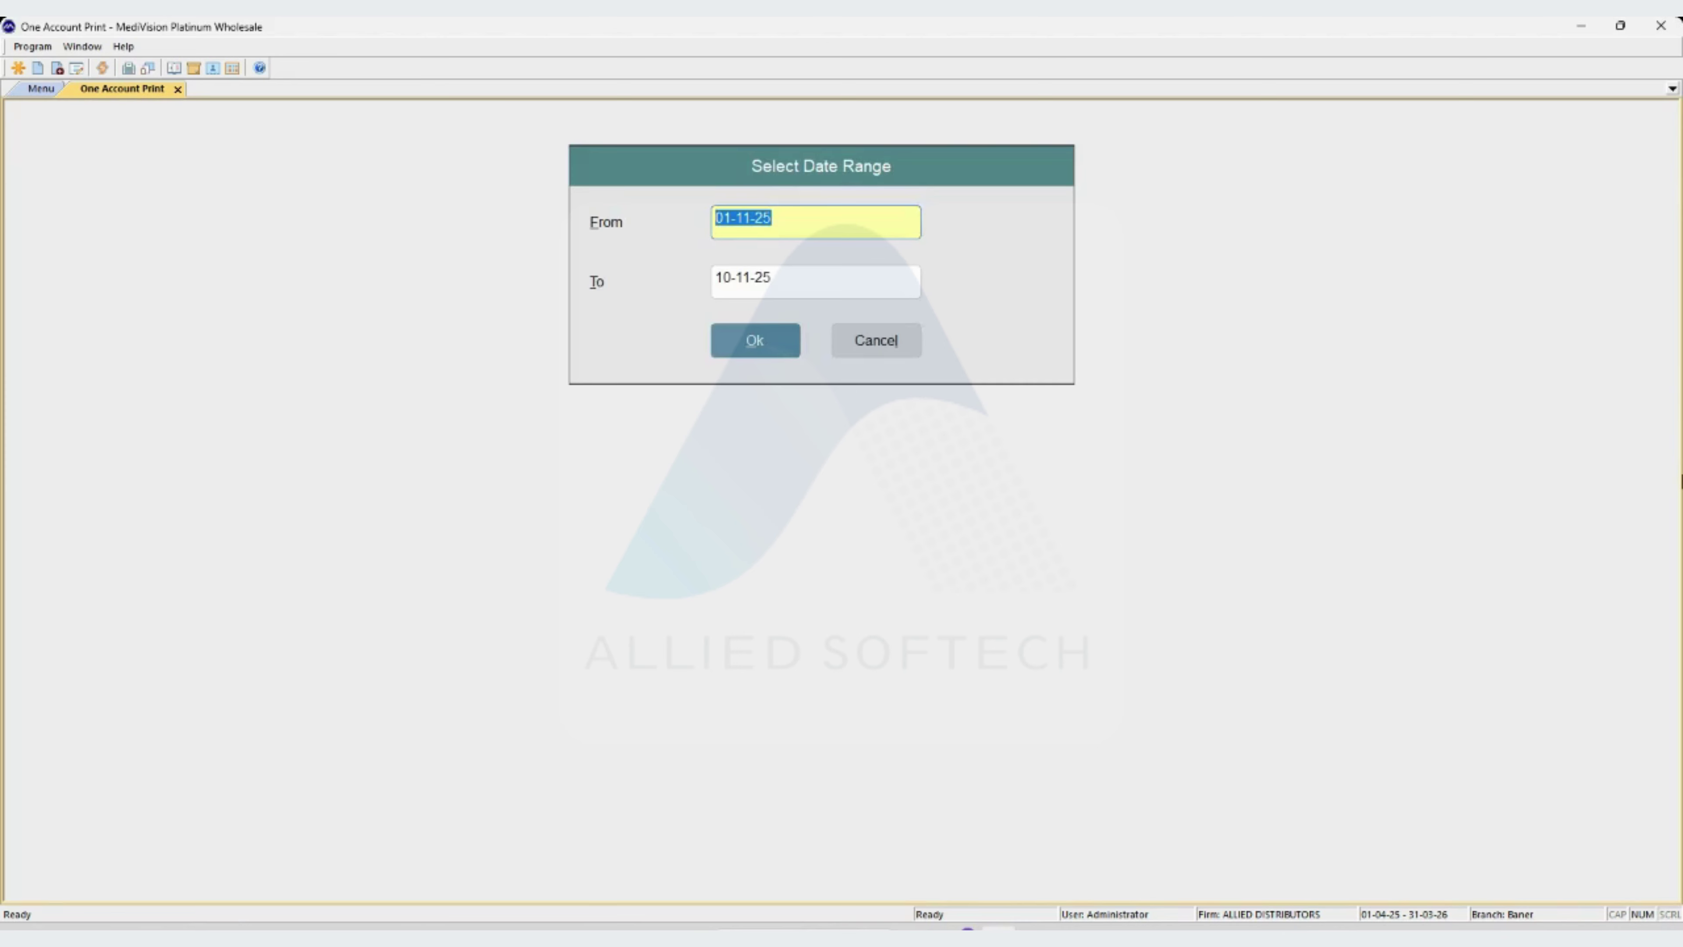
text(01-04-25)
key(Return)
key(Return)
key(Return)
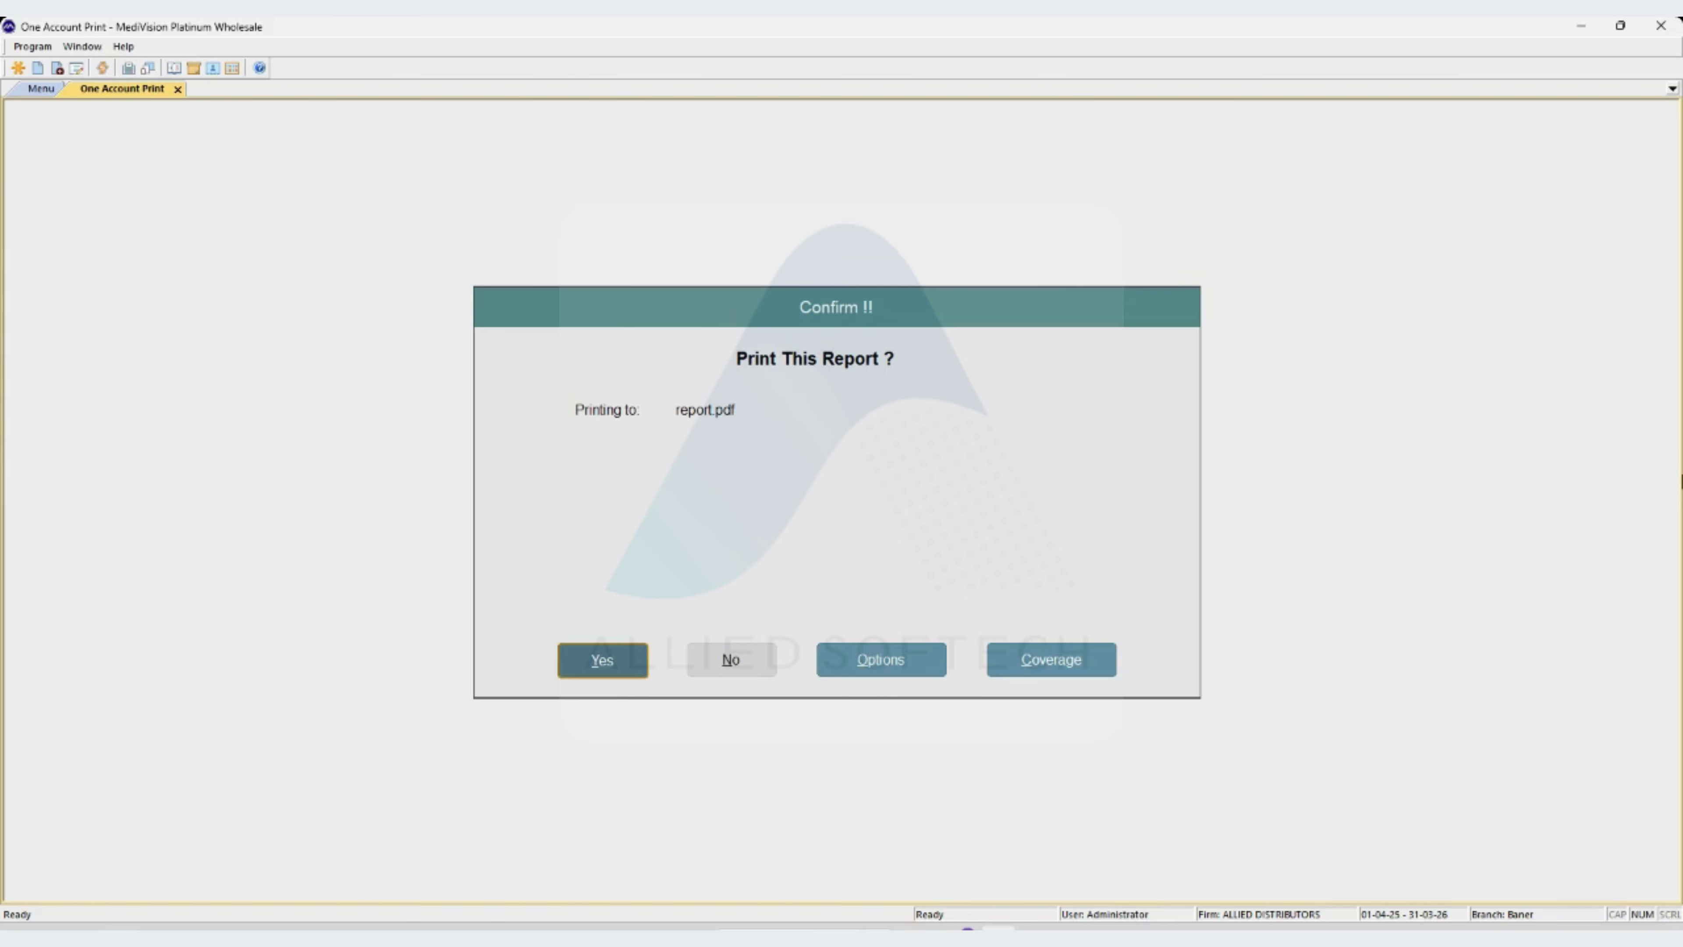
- Set the report's printing options to the PDF method of reporting with the file name report.pdf
key(Tab)
key(Tab)
key(Return)
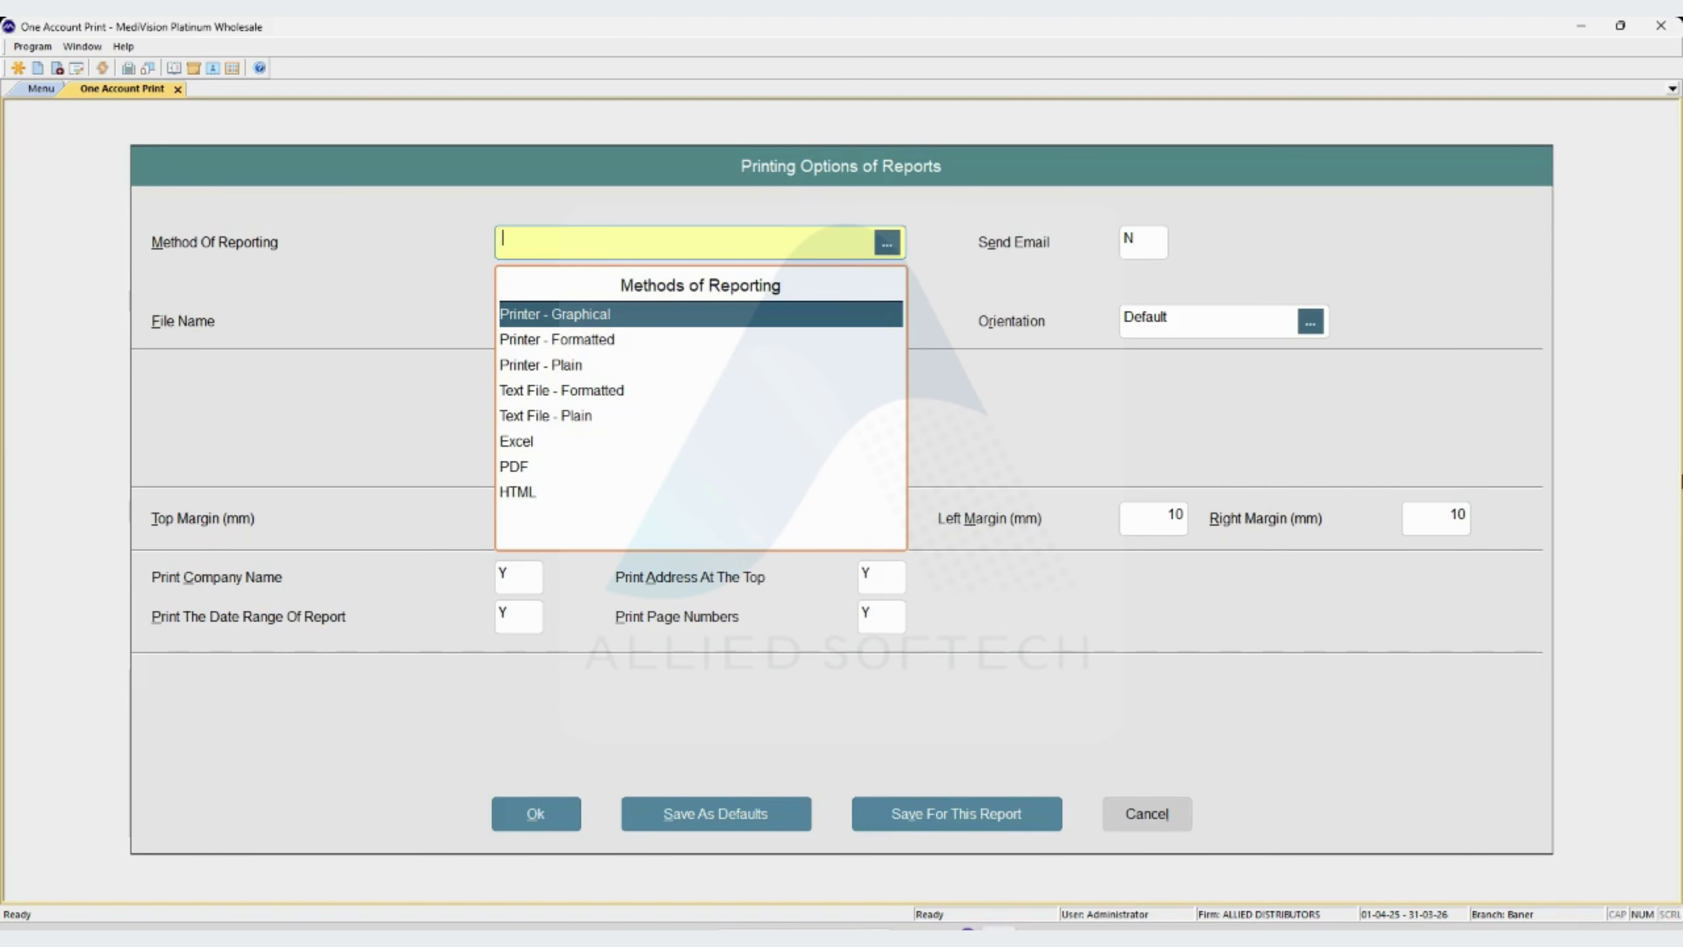
key(Down)
key(Down)
key(Down)
key(Down)
key(Down)
key(Down)
key(Return)
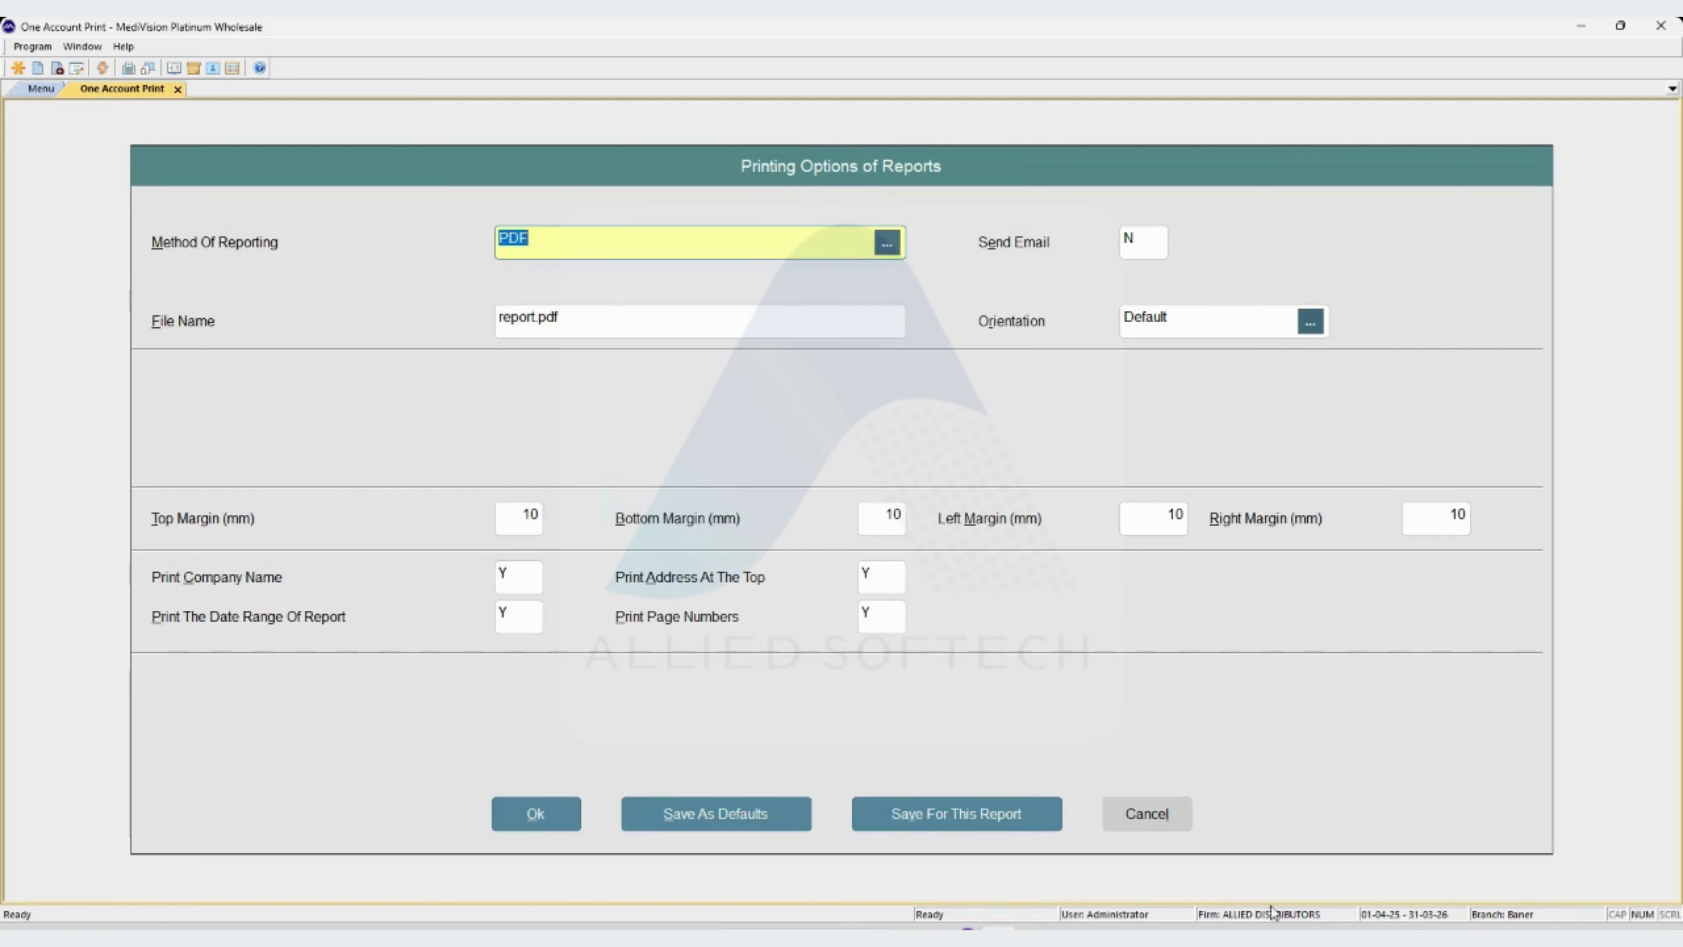
click(562, 819)
- Print the CIPLA LIMITED ledger to report.pdf, view it, and close it to return to Account Books
click(607, 660)
click(799, 559)
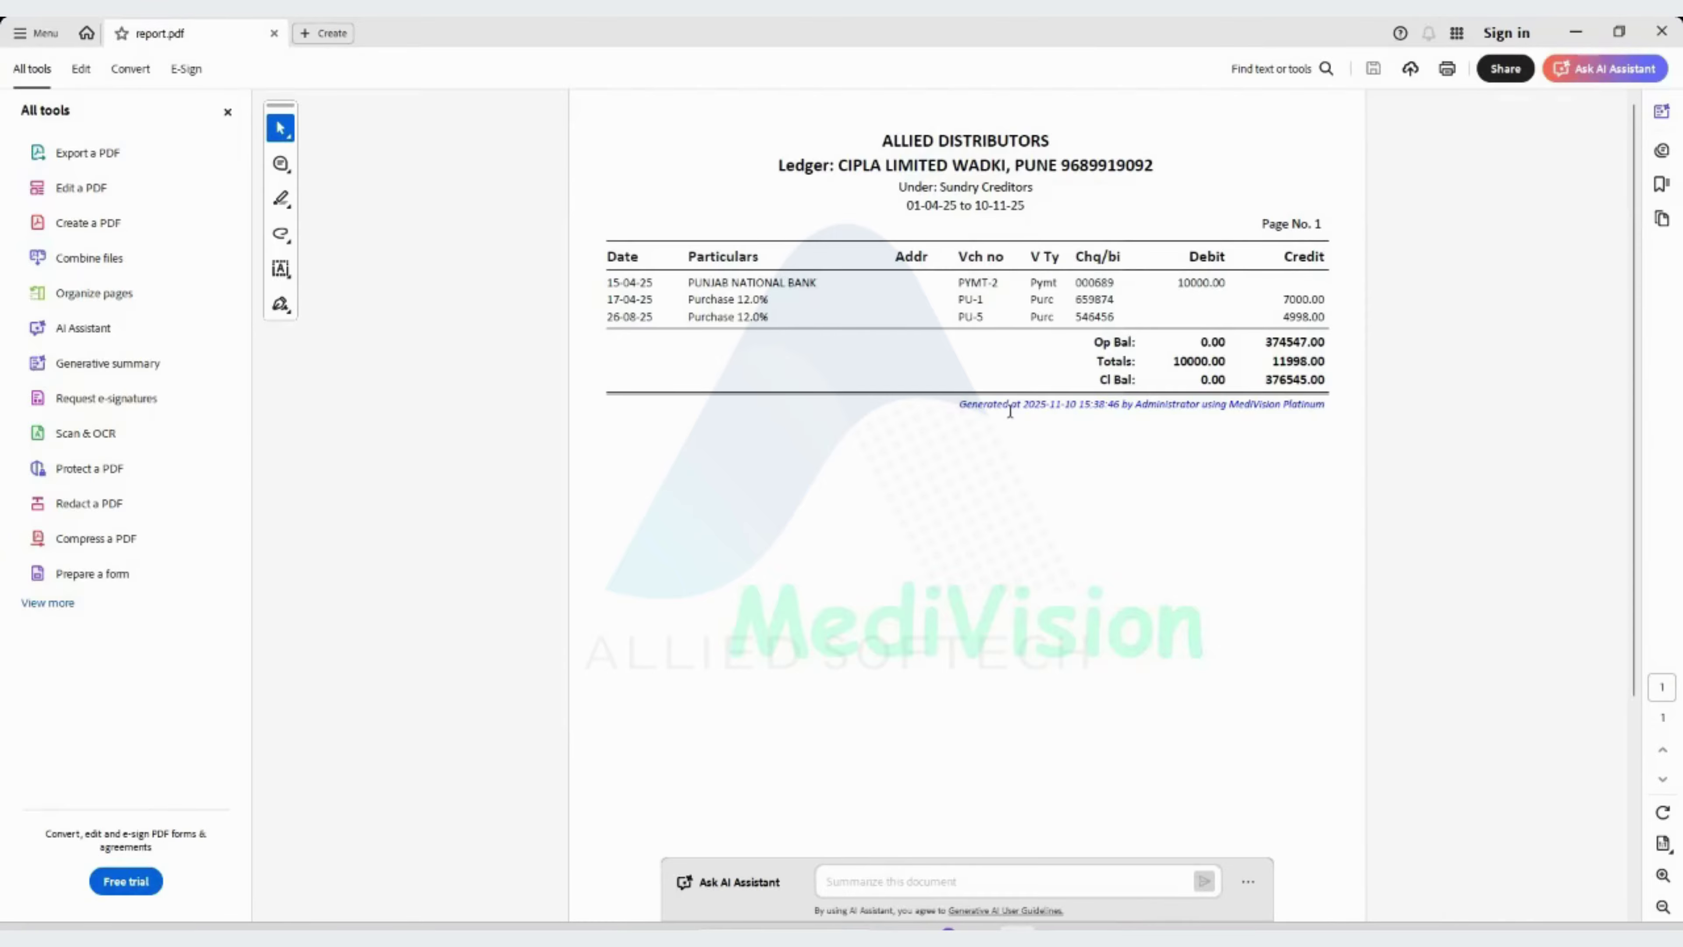
click(1661, 31)
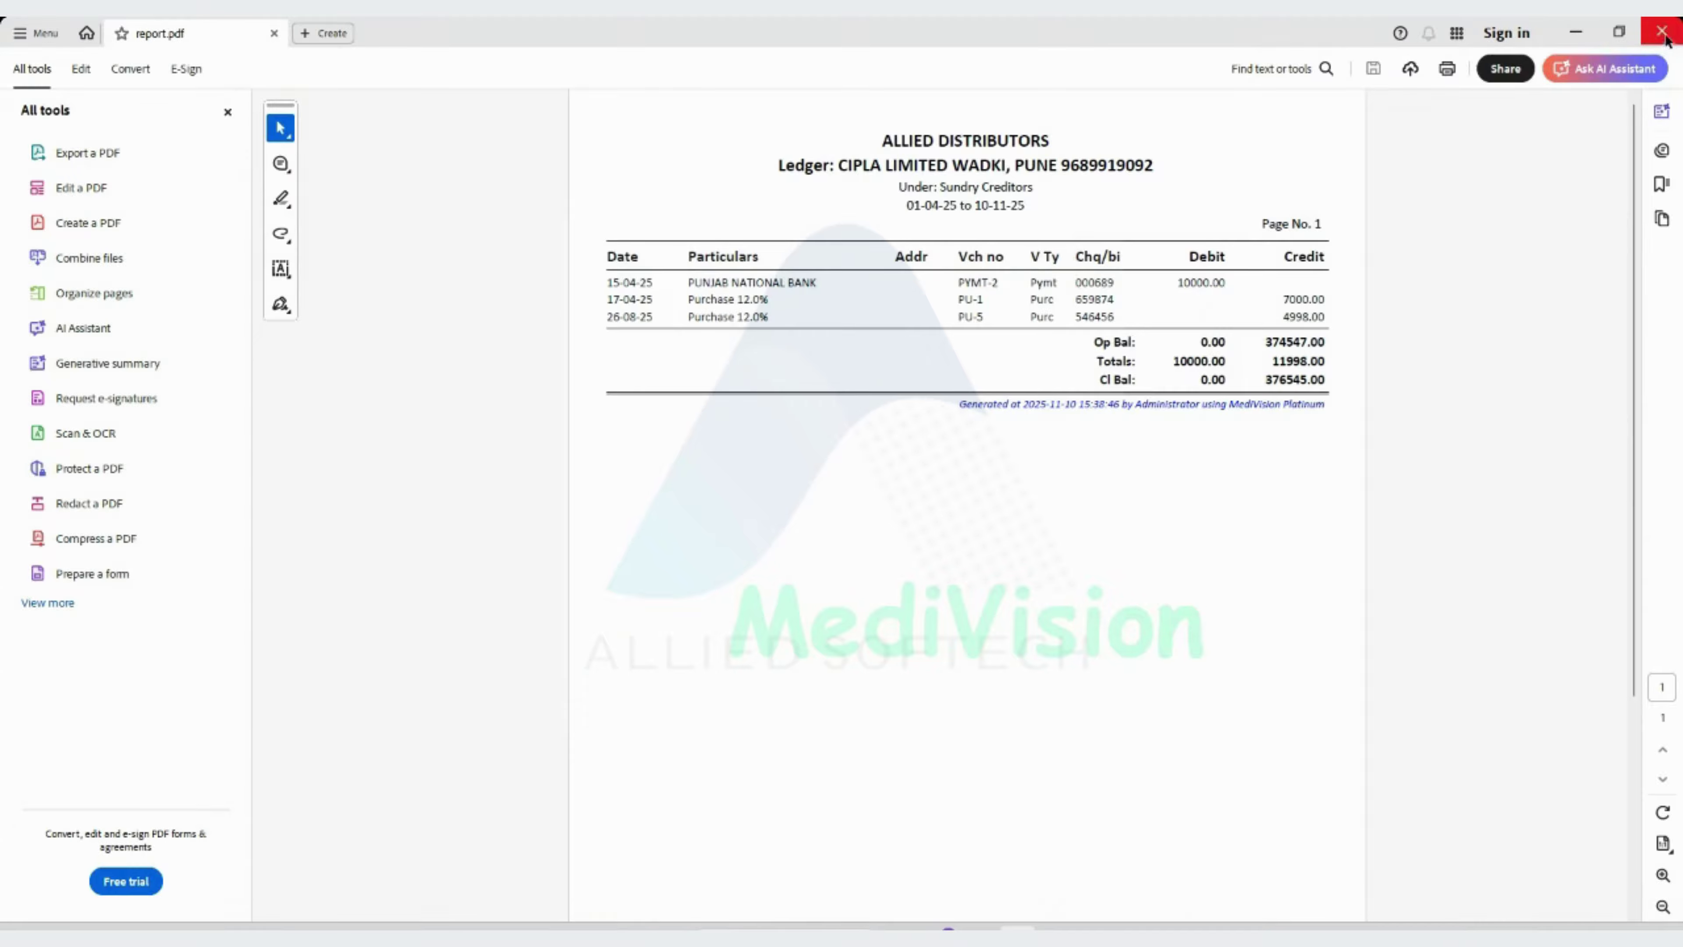
key(Escape)
key(Escape)
- Start Print Account Ledgers - Selected Groups and choose the Sundry Creditors group
key(Down)
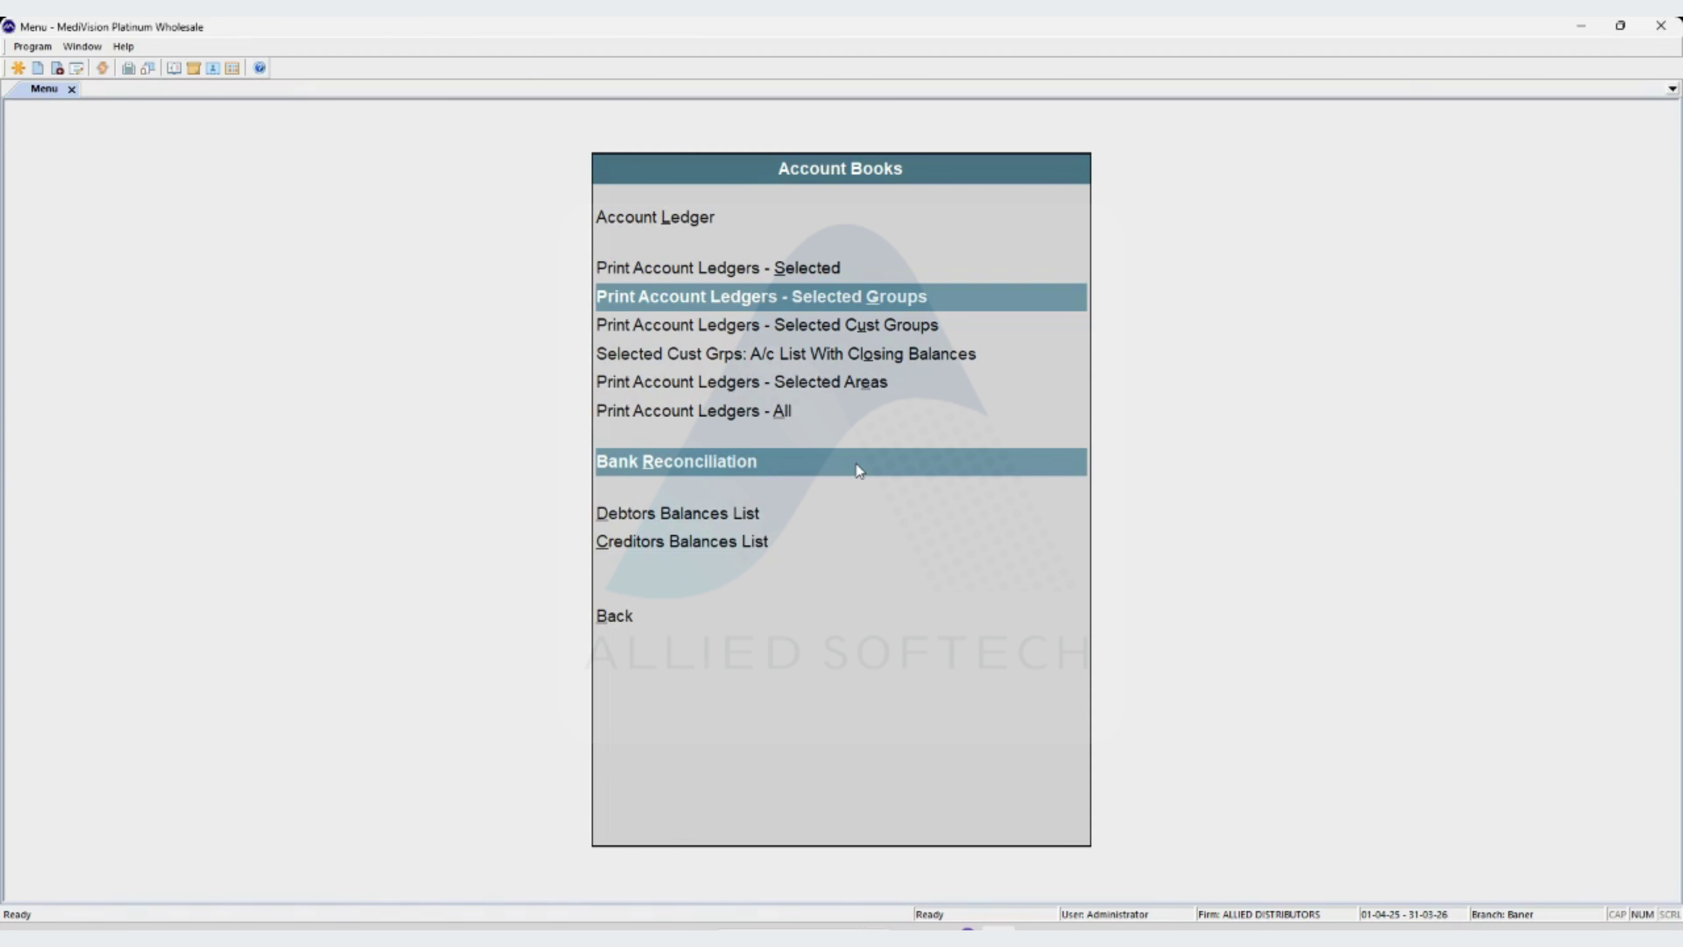
key(Return)
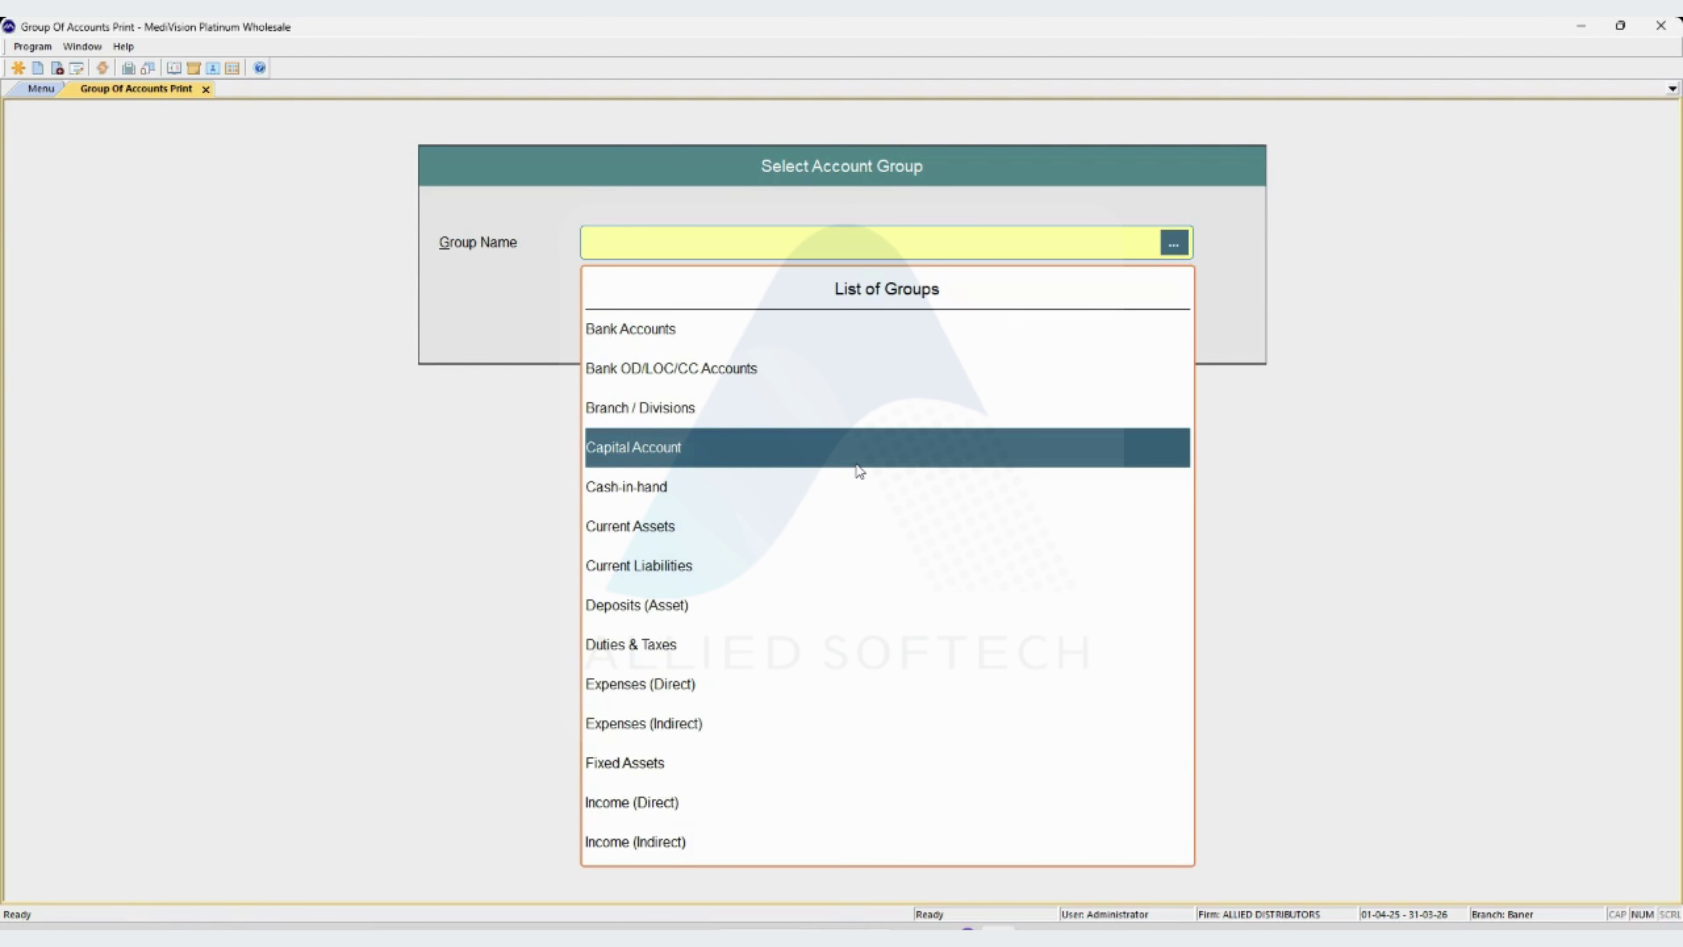
text(su)
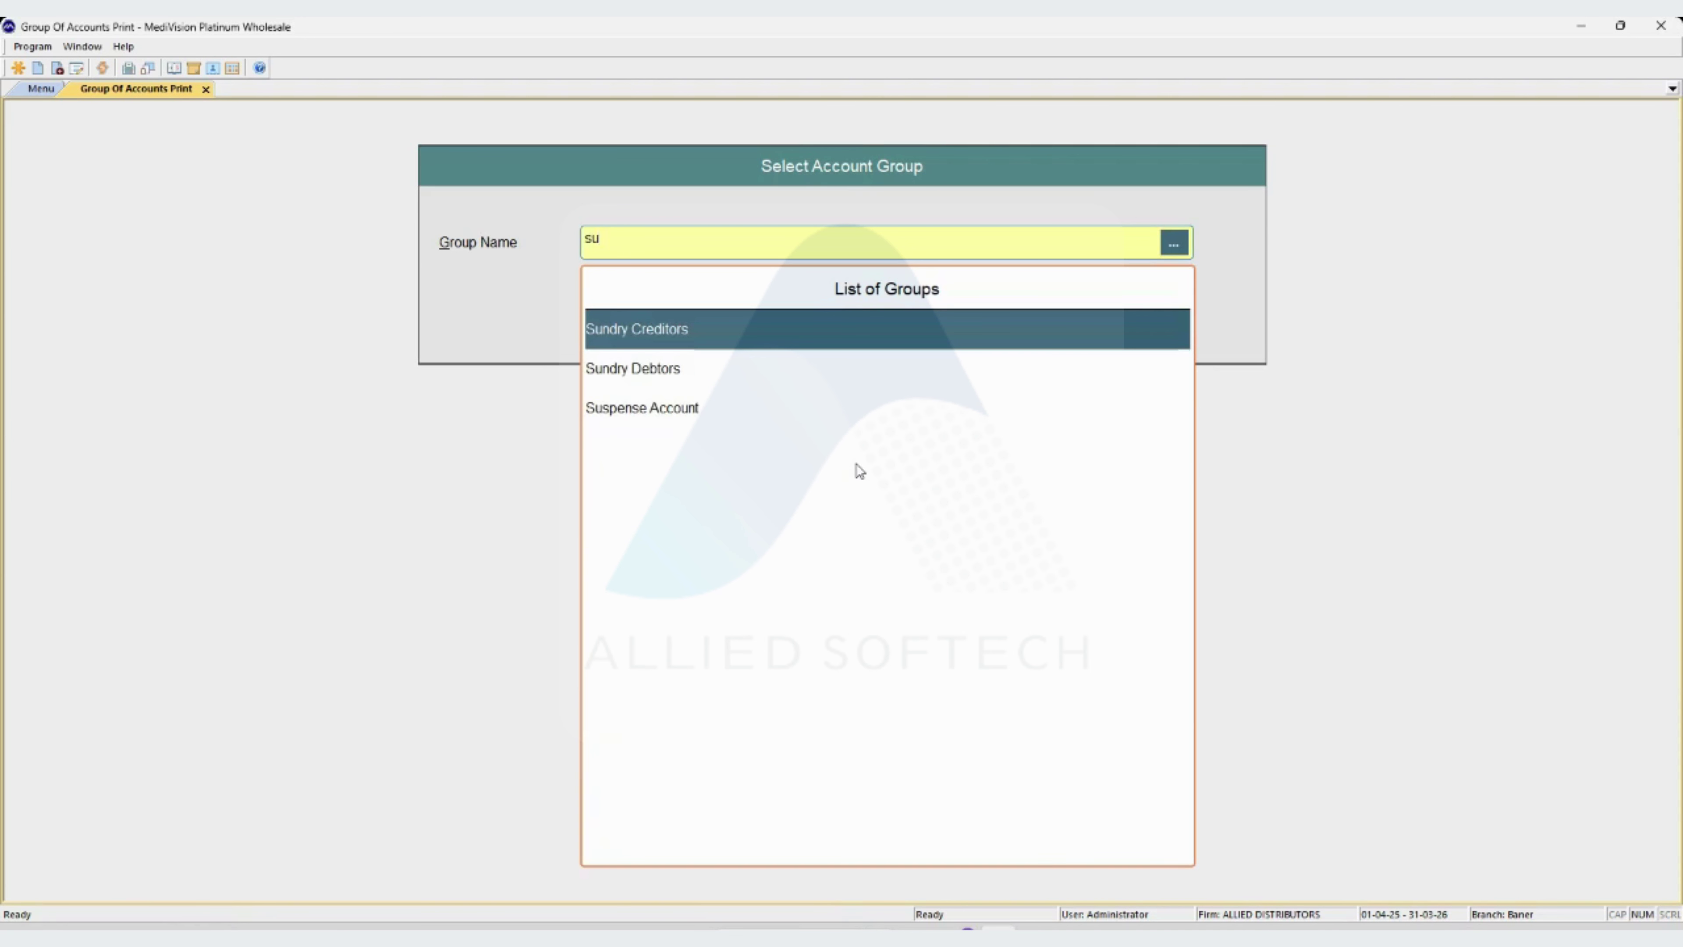
key(Return)
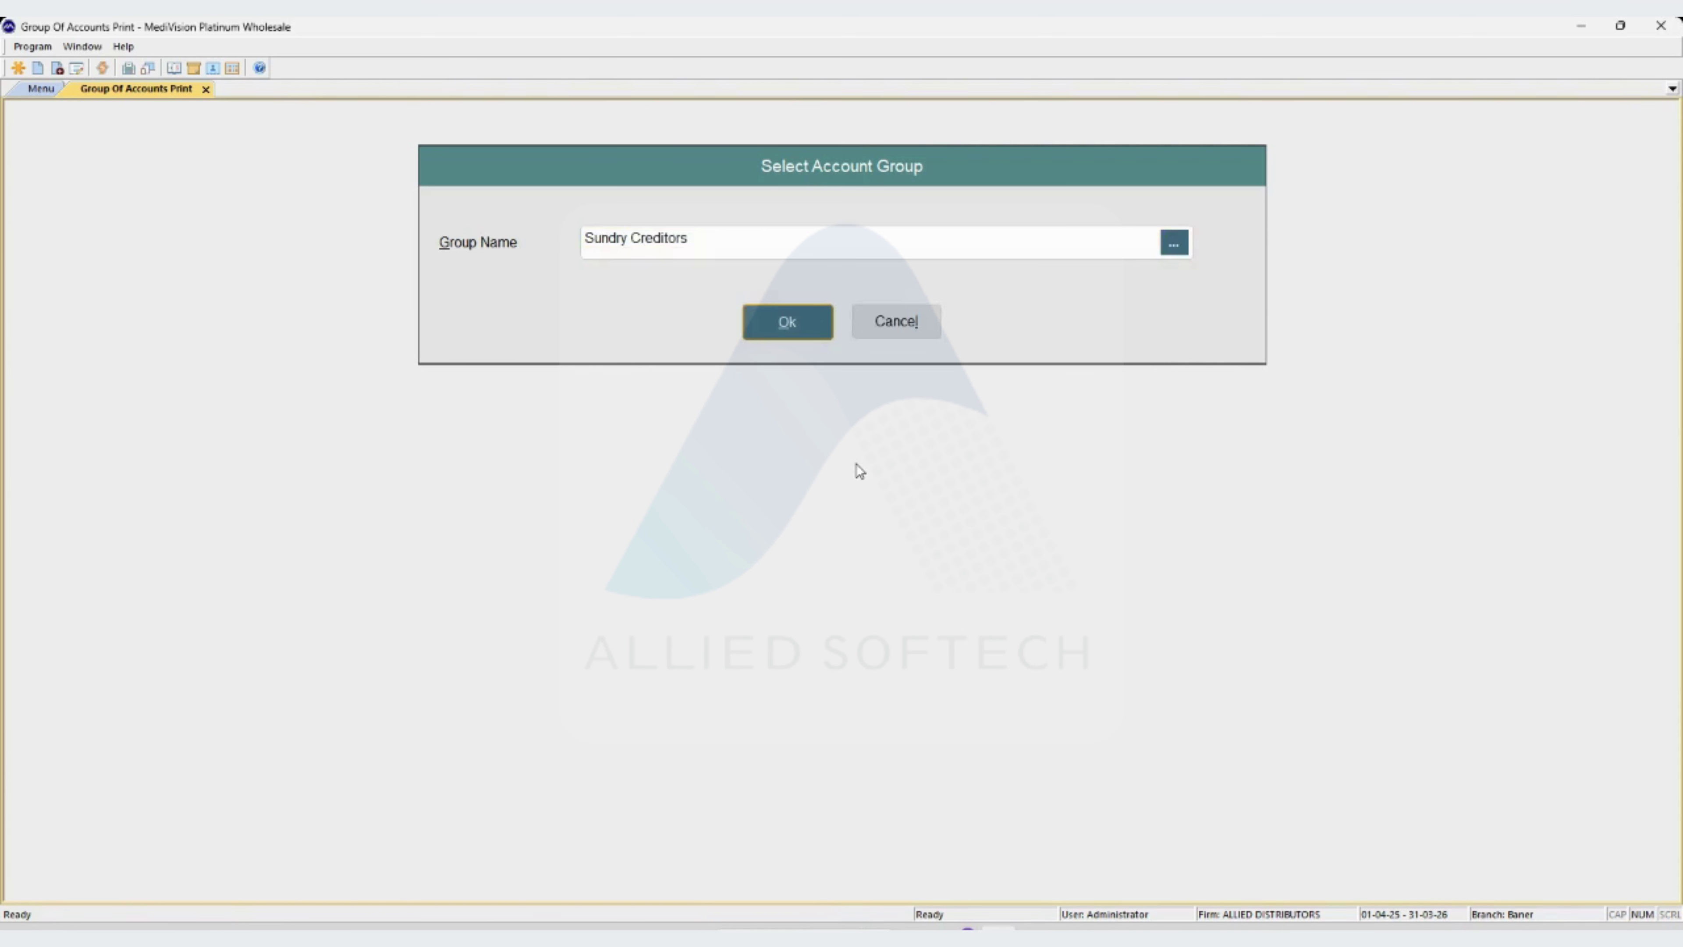
key(Return)
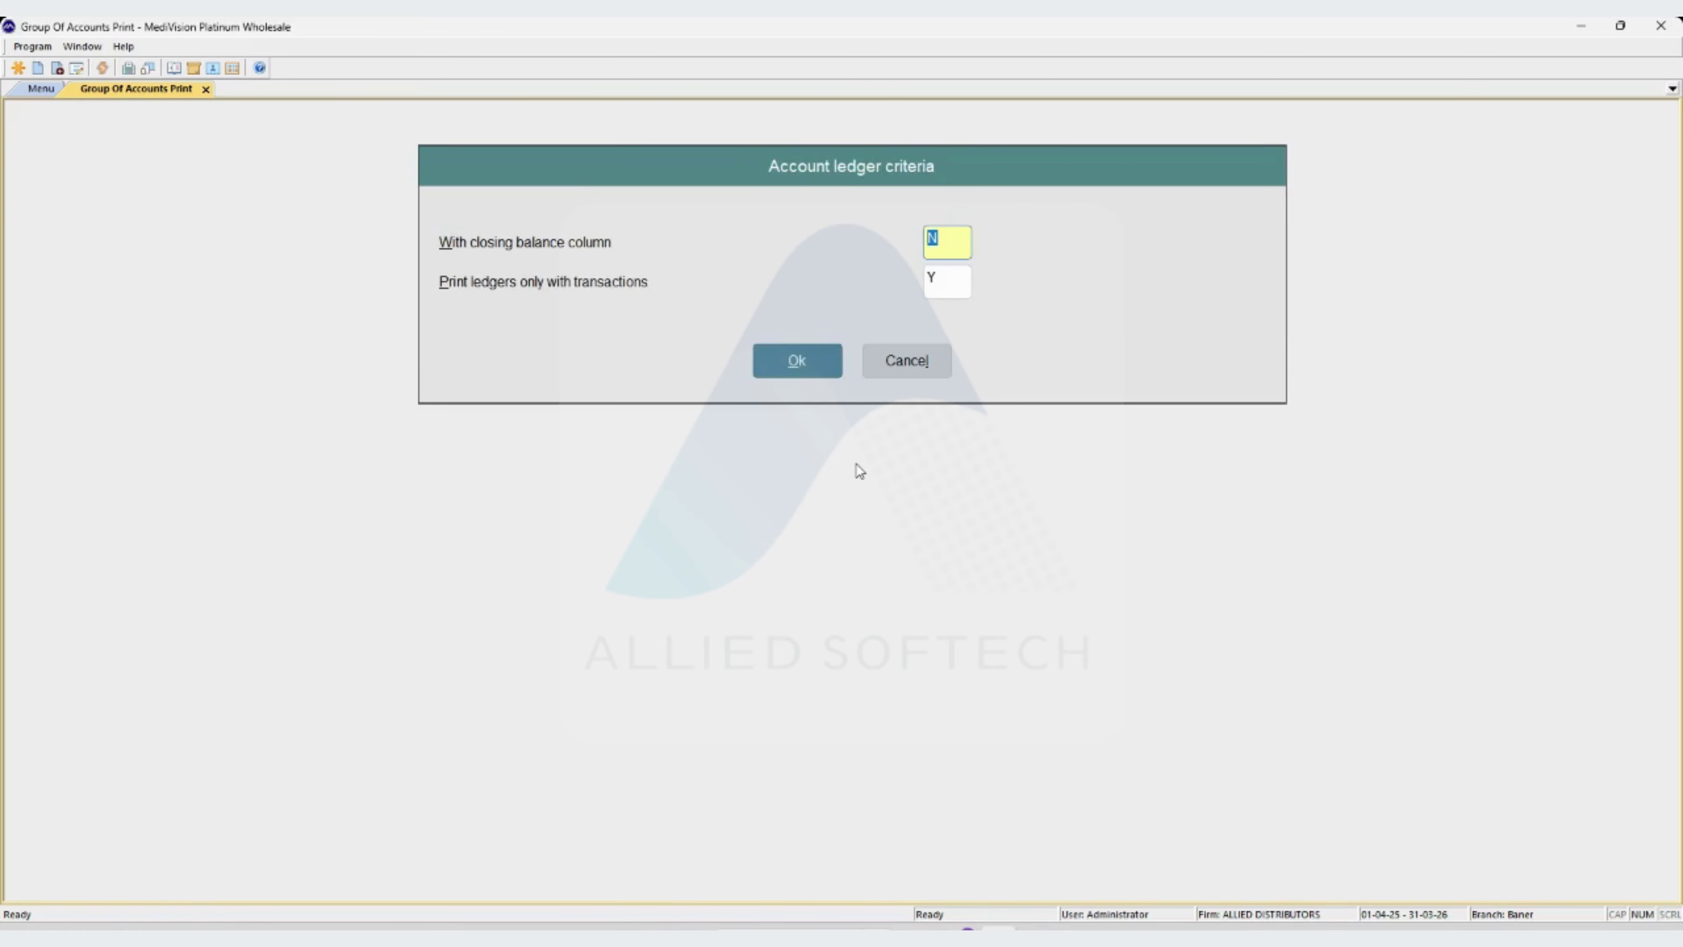
- Keep closing balance column N and ledgers only with transactions Y for the group, with dates 01-04-25 to 10-11-25
key(Return)
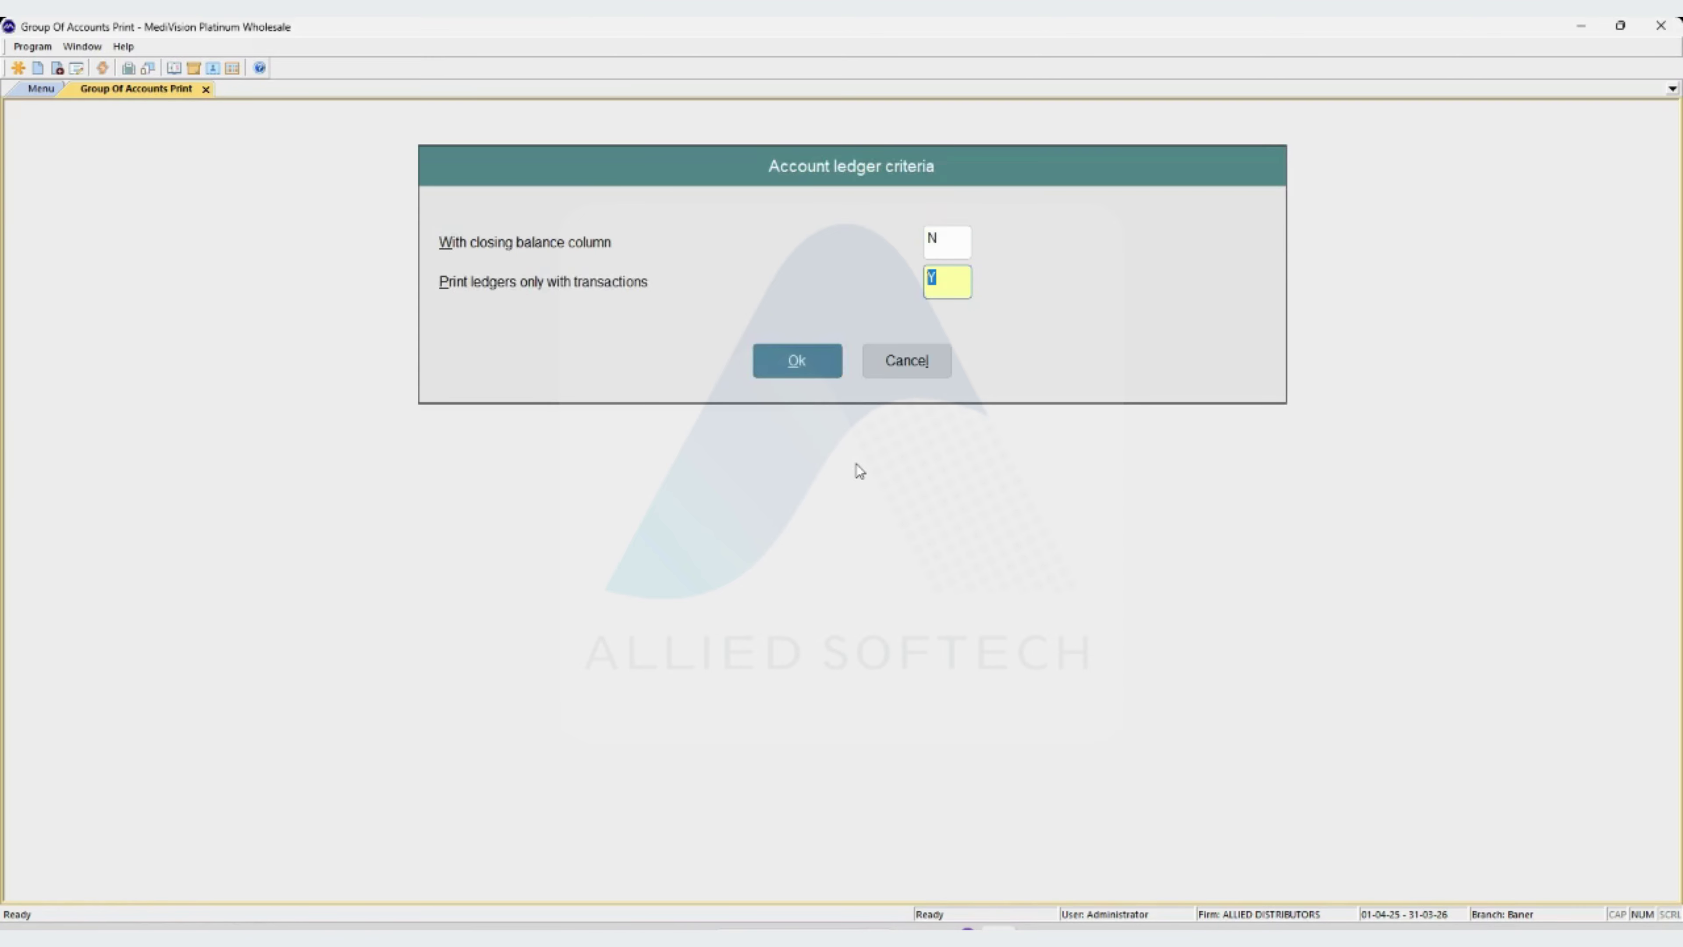
key(Return)
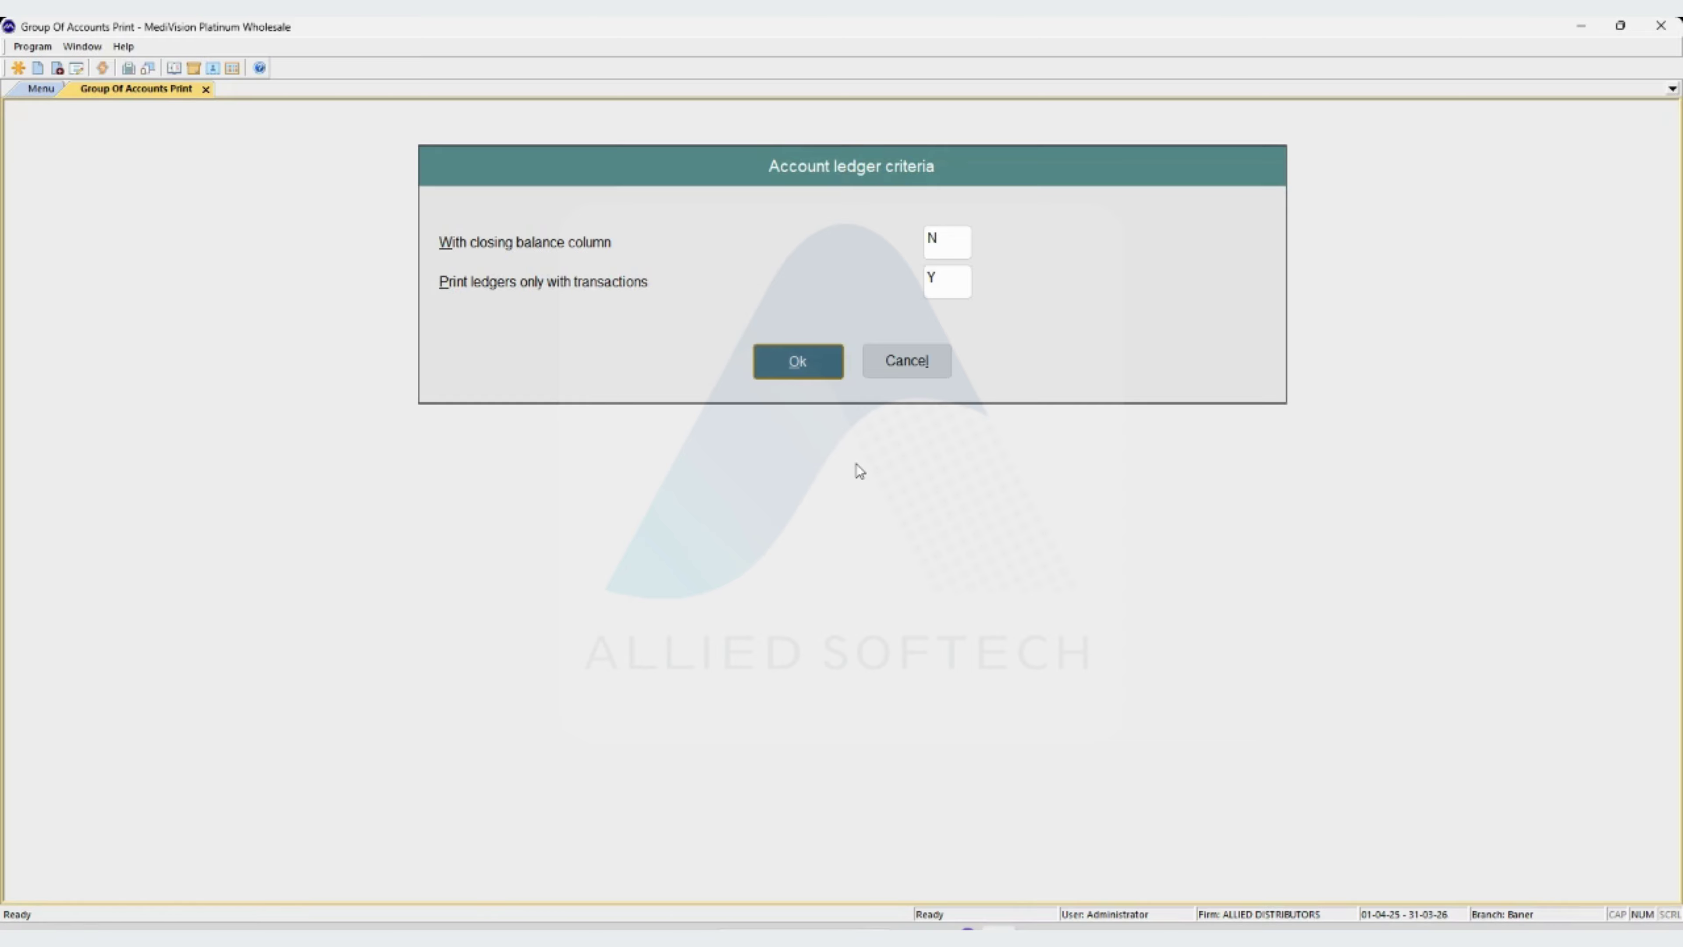
key(Return)
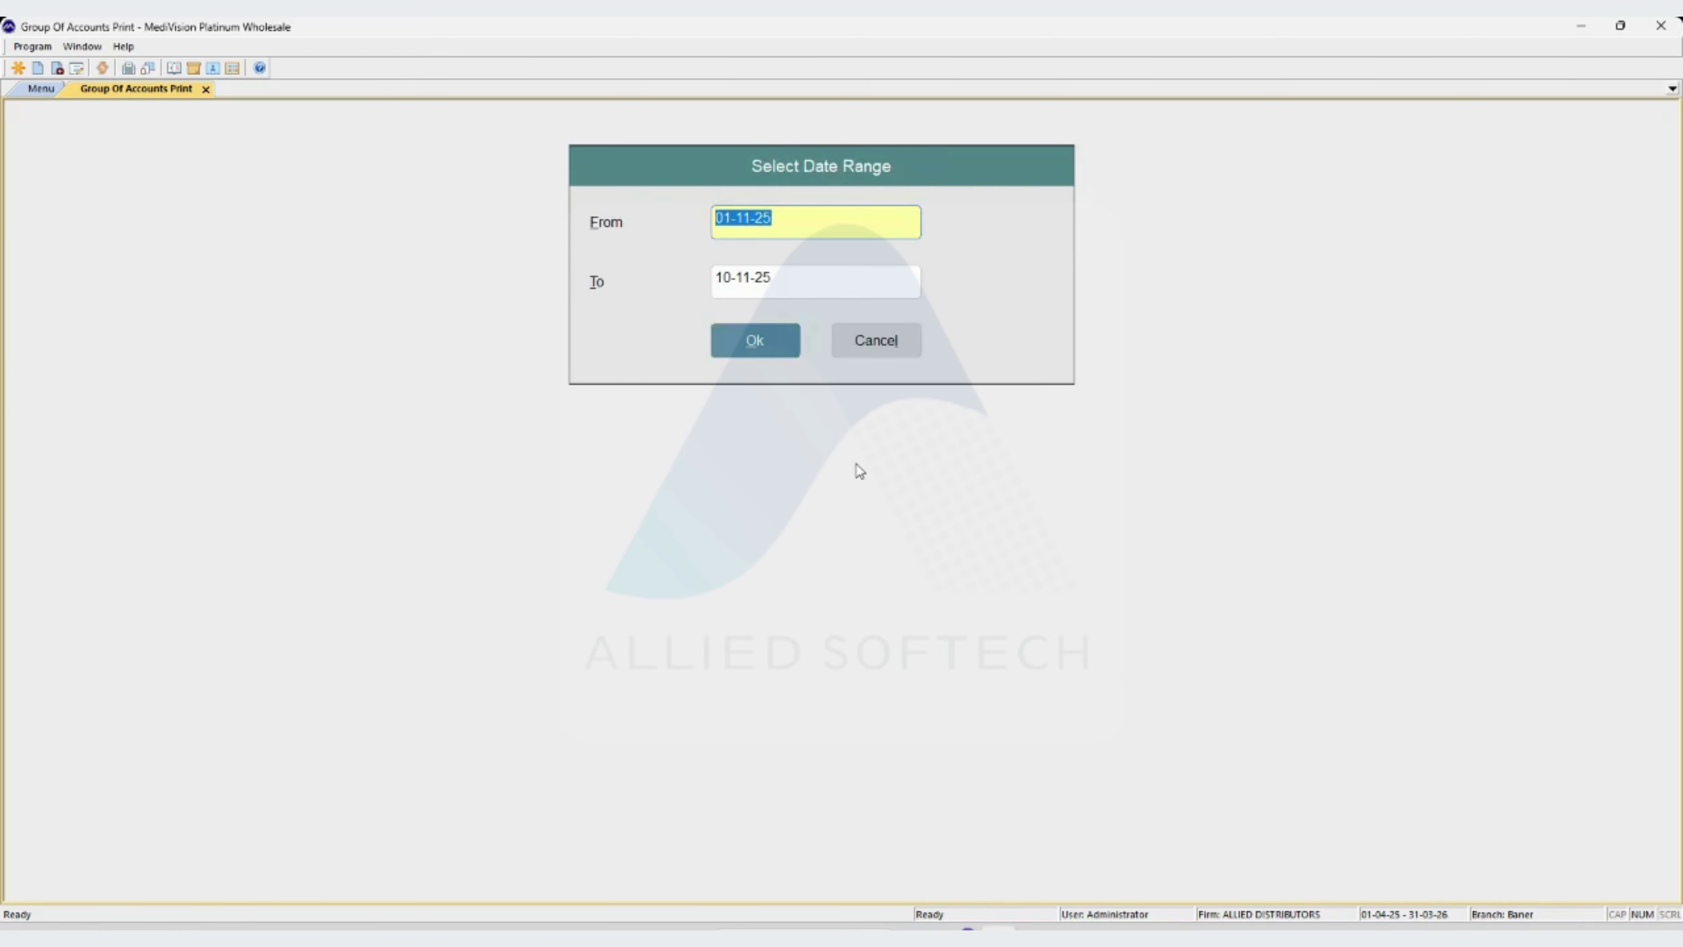
text(01-04-25)
key(Return)
key(Return)
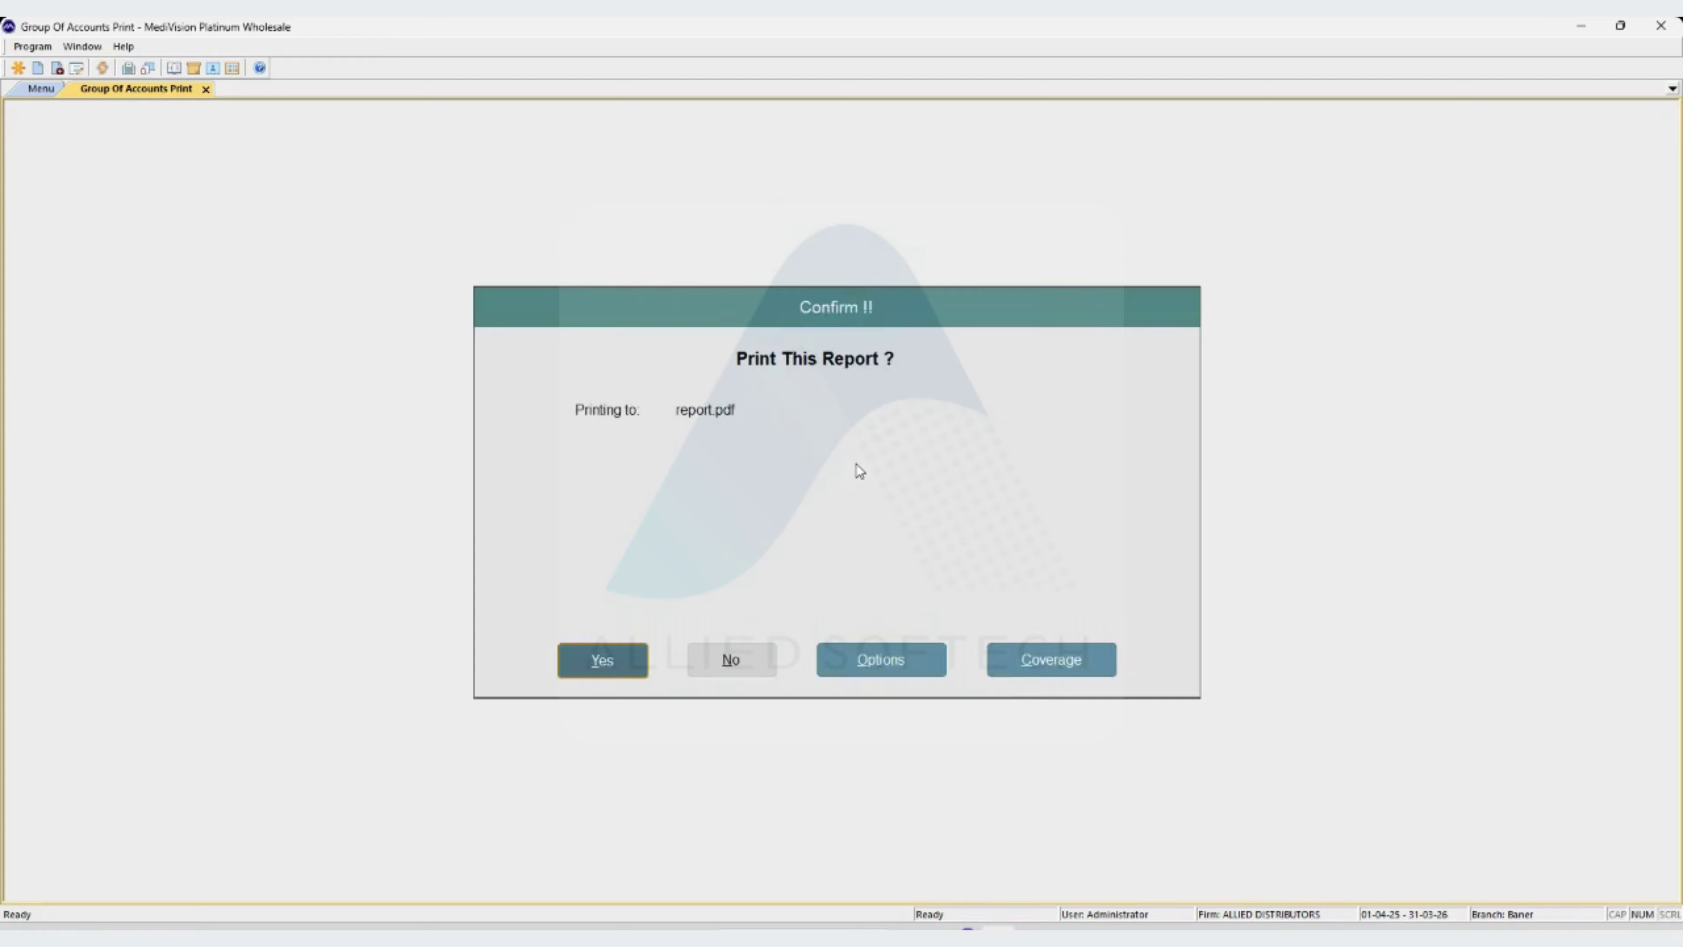
- Print the Sundry Creditors group ledgers to report.pdf, view them, and close the report to return to Account Books
key(Return)
key(Return)
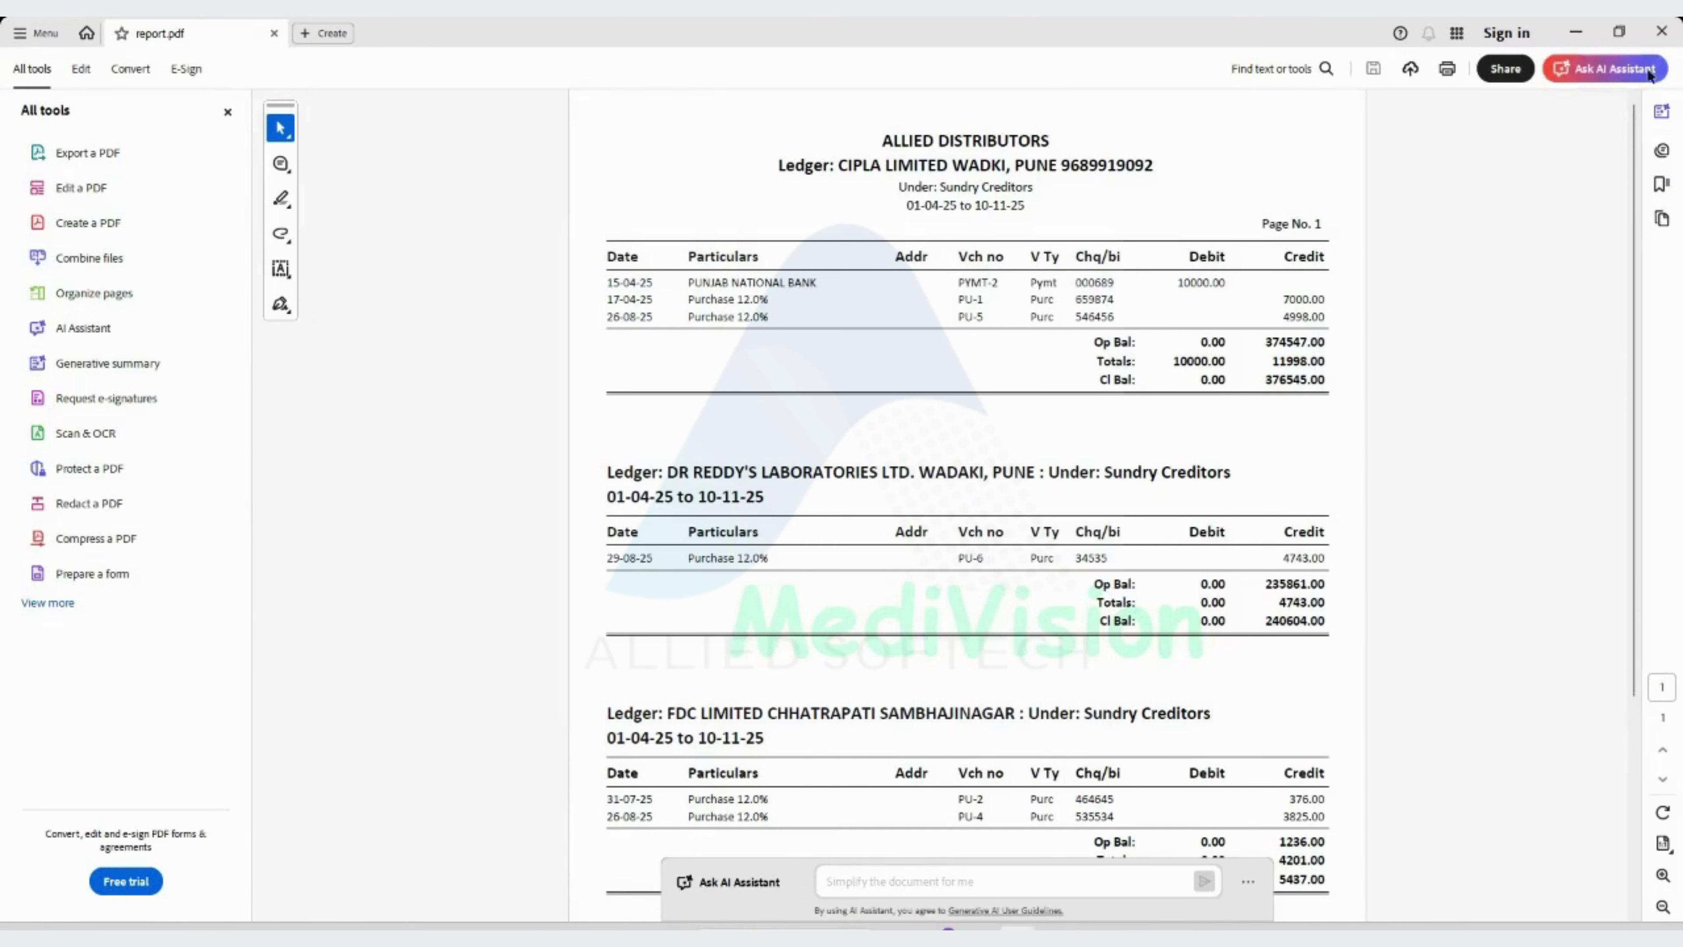
click(1661, 31)
key(Escape)
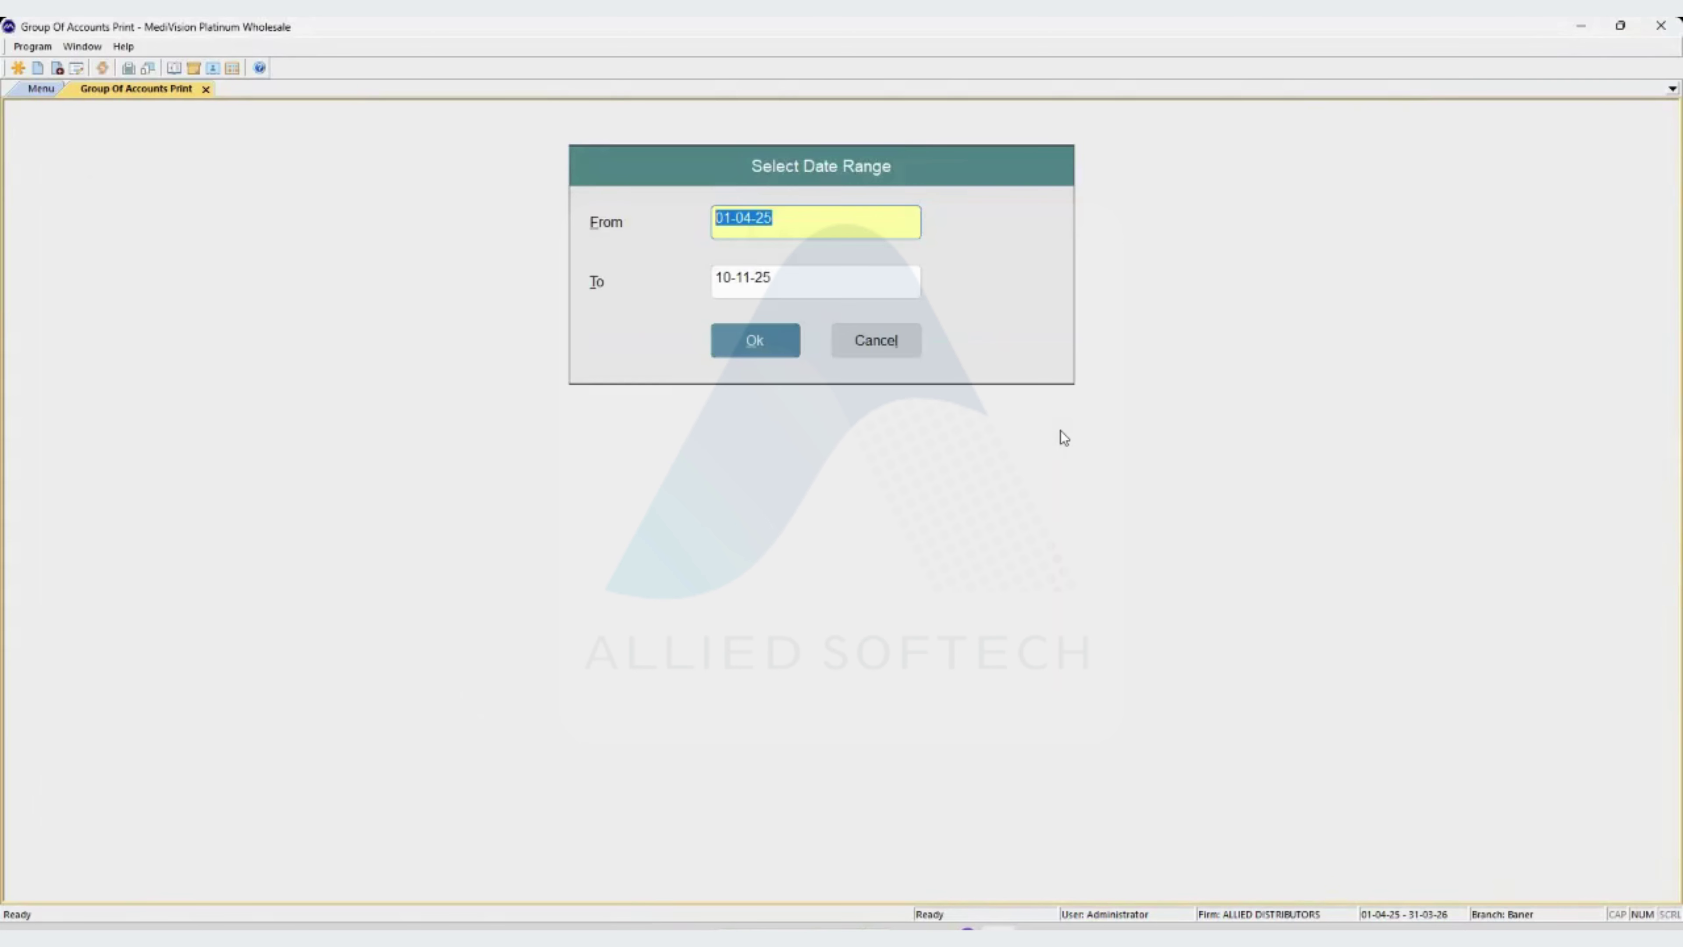
key(Escape)
key(Escape)
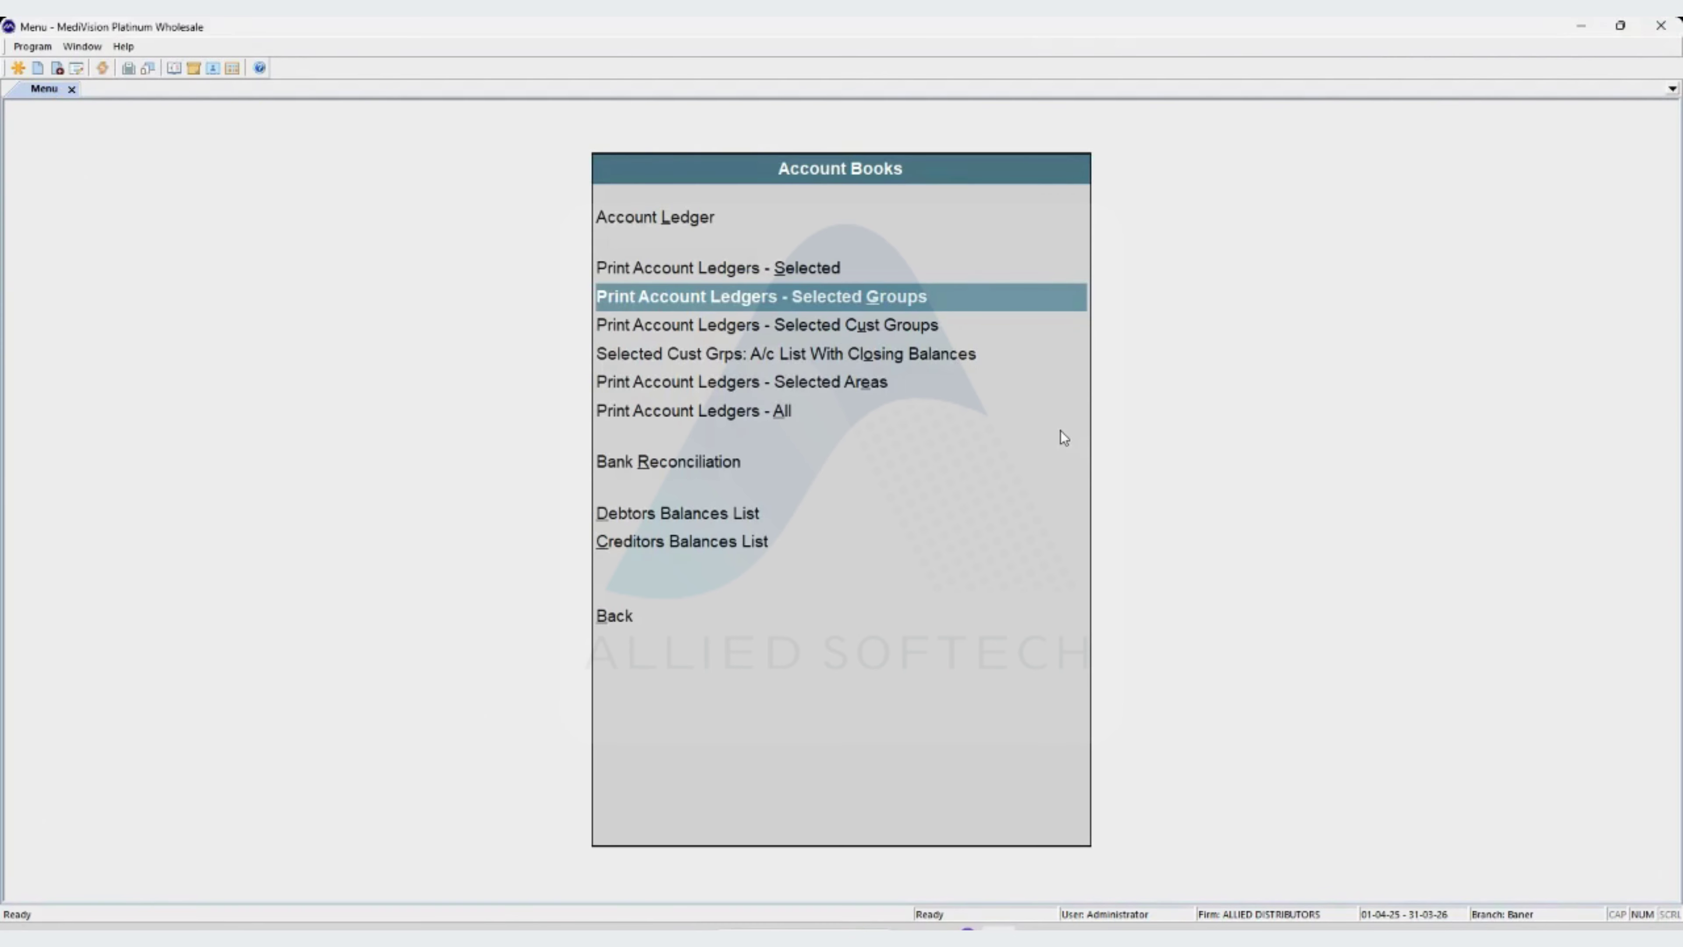
key(Down)
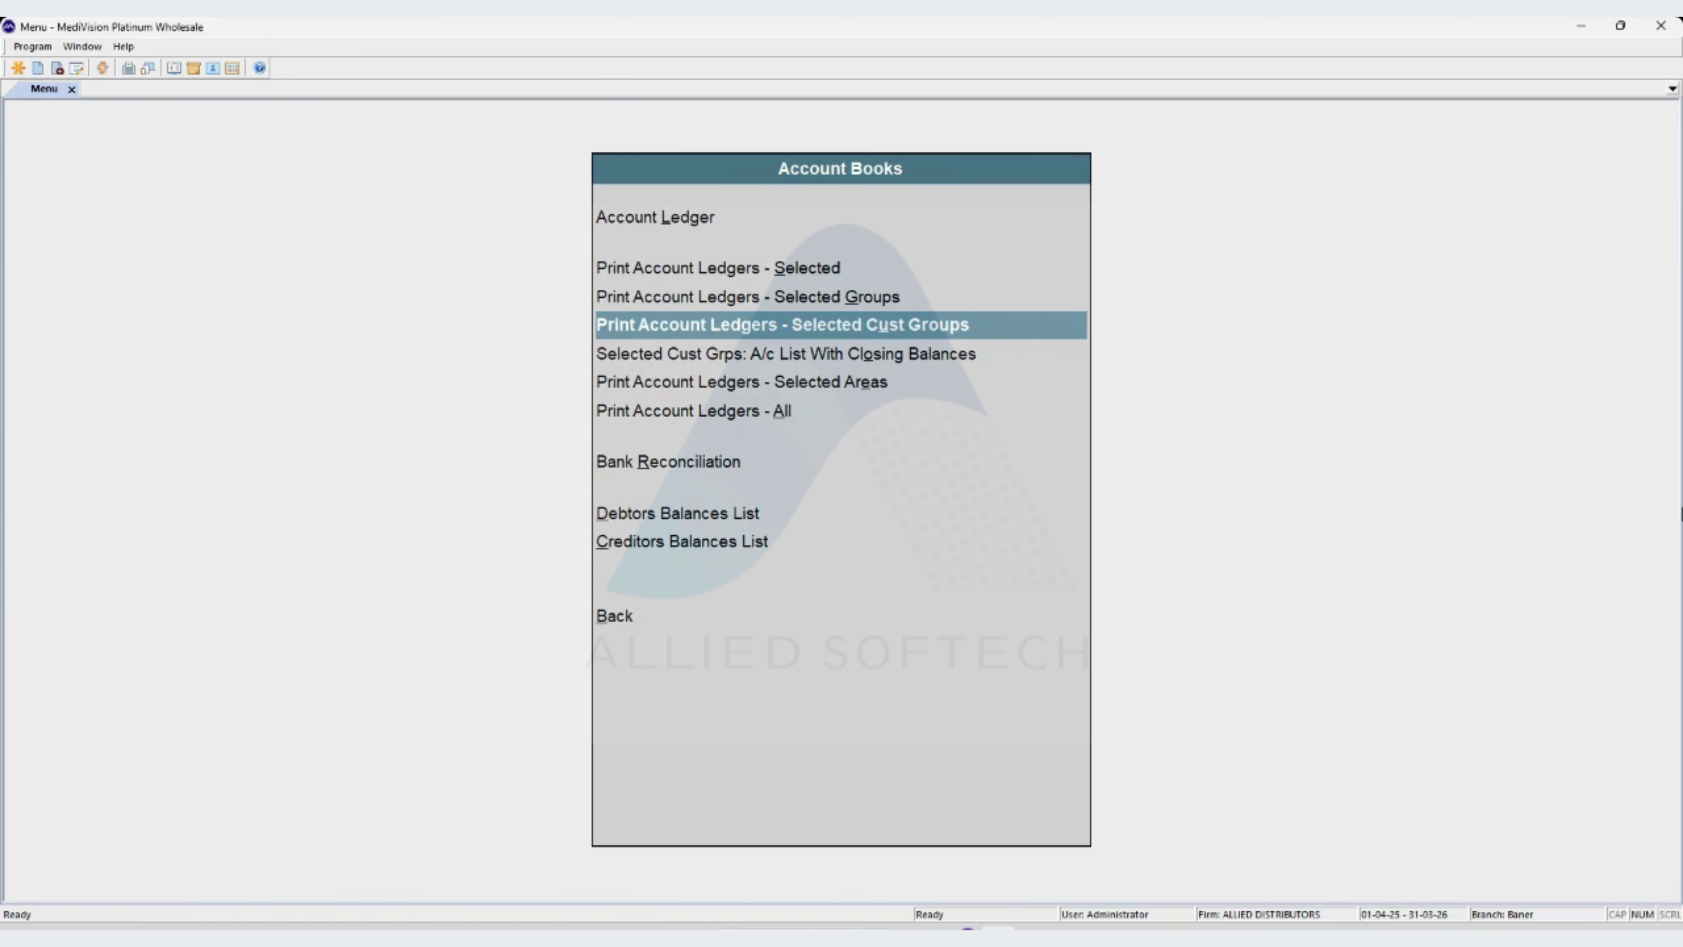
key(Return)
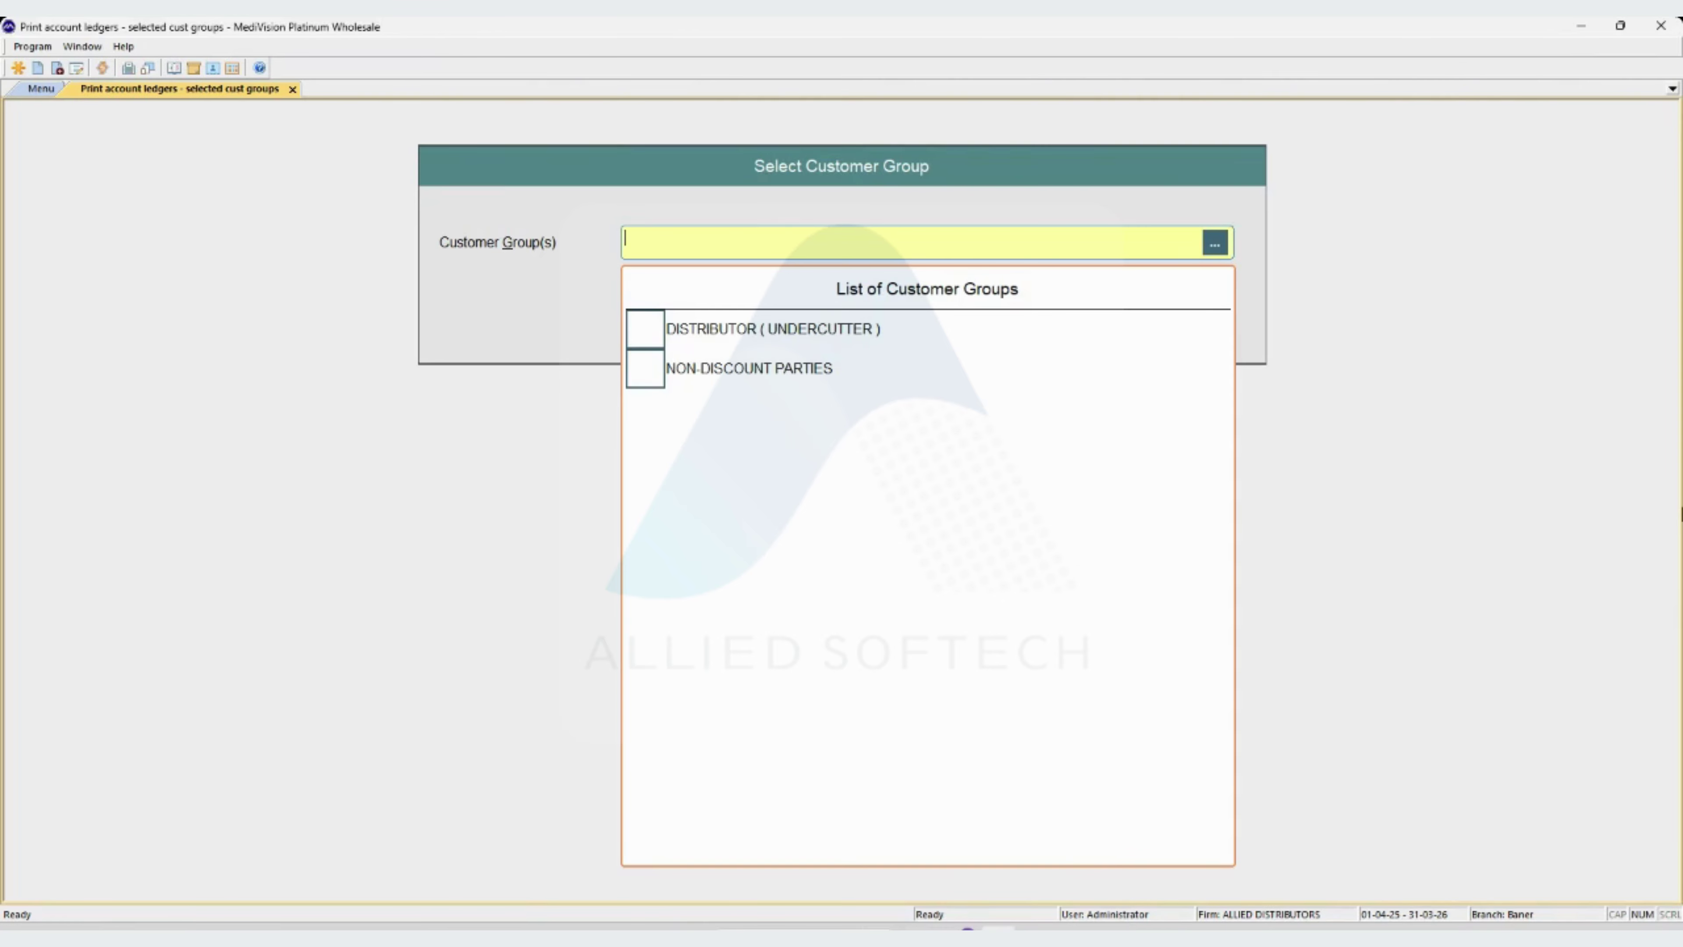
key(Escape)
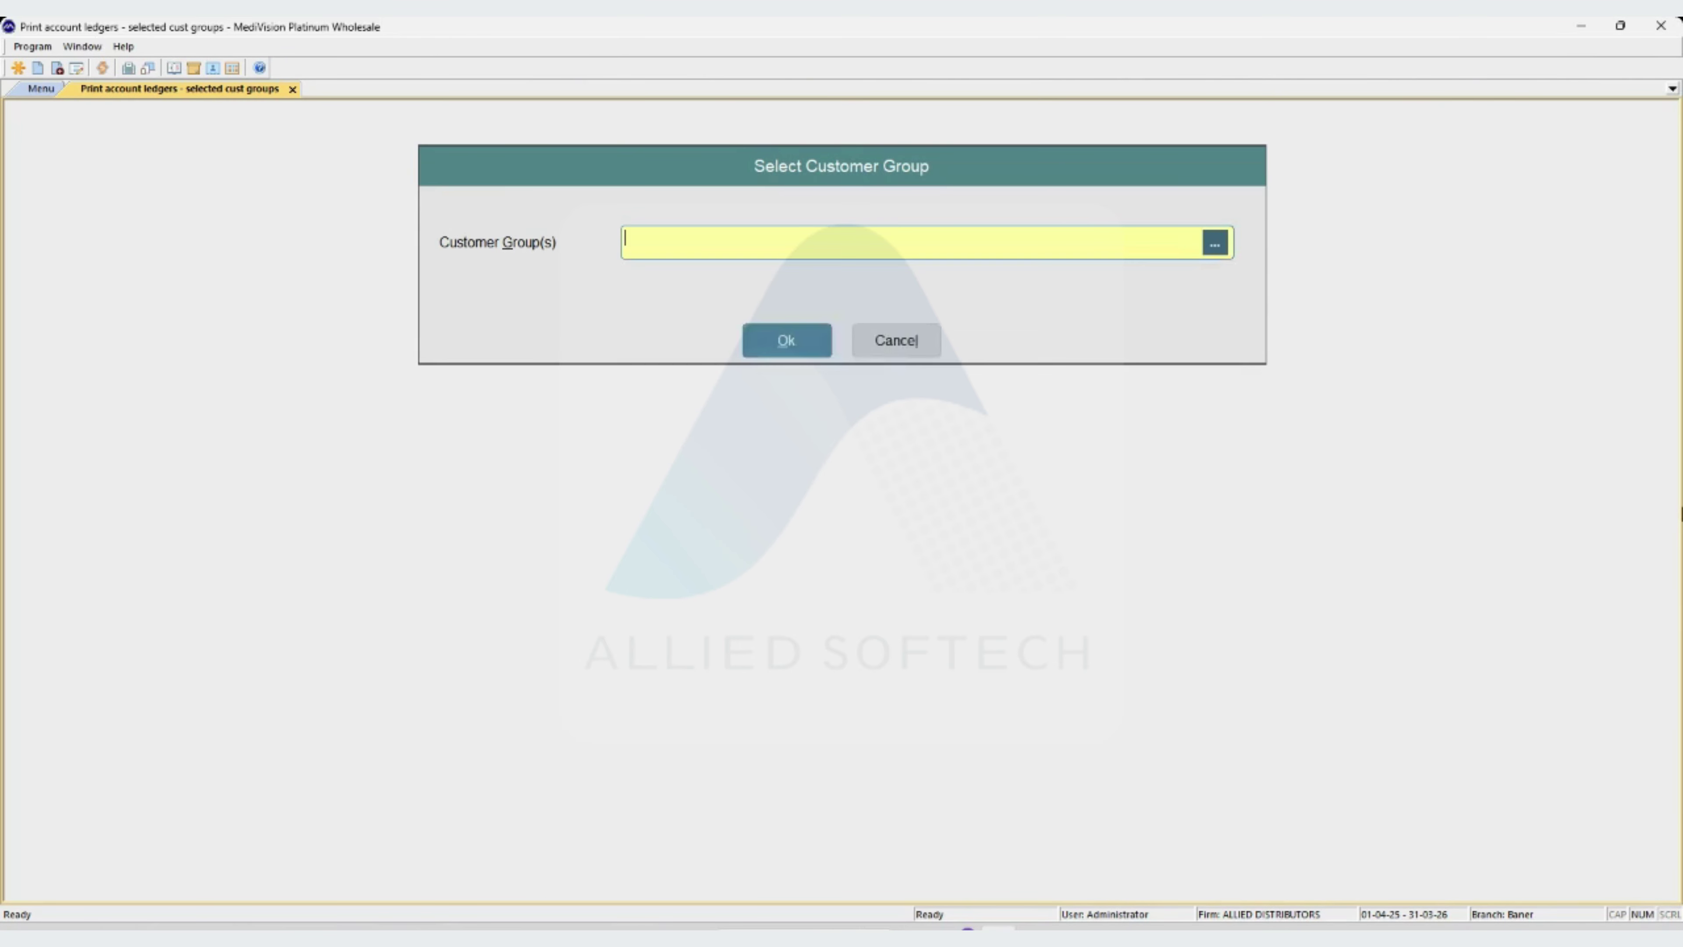
key(Escape)
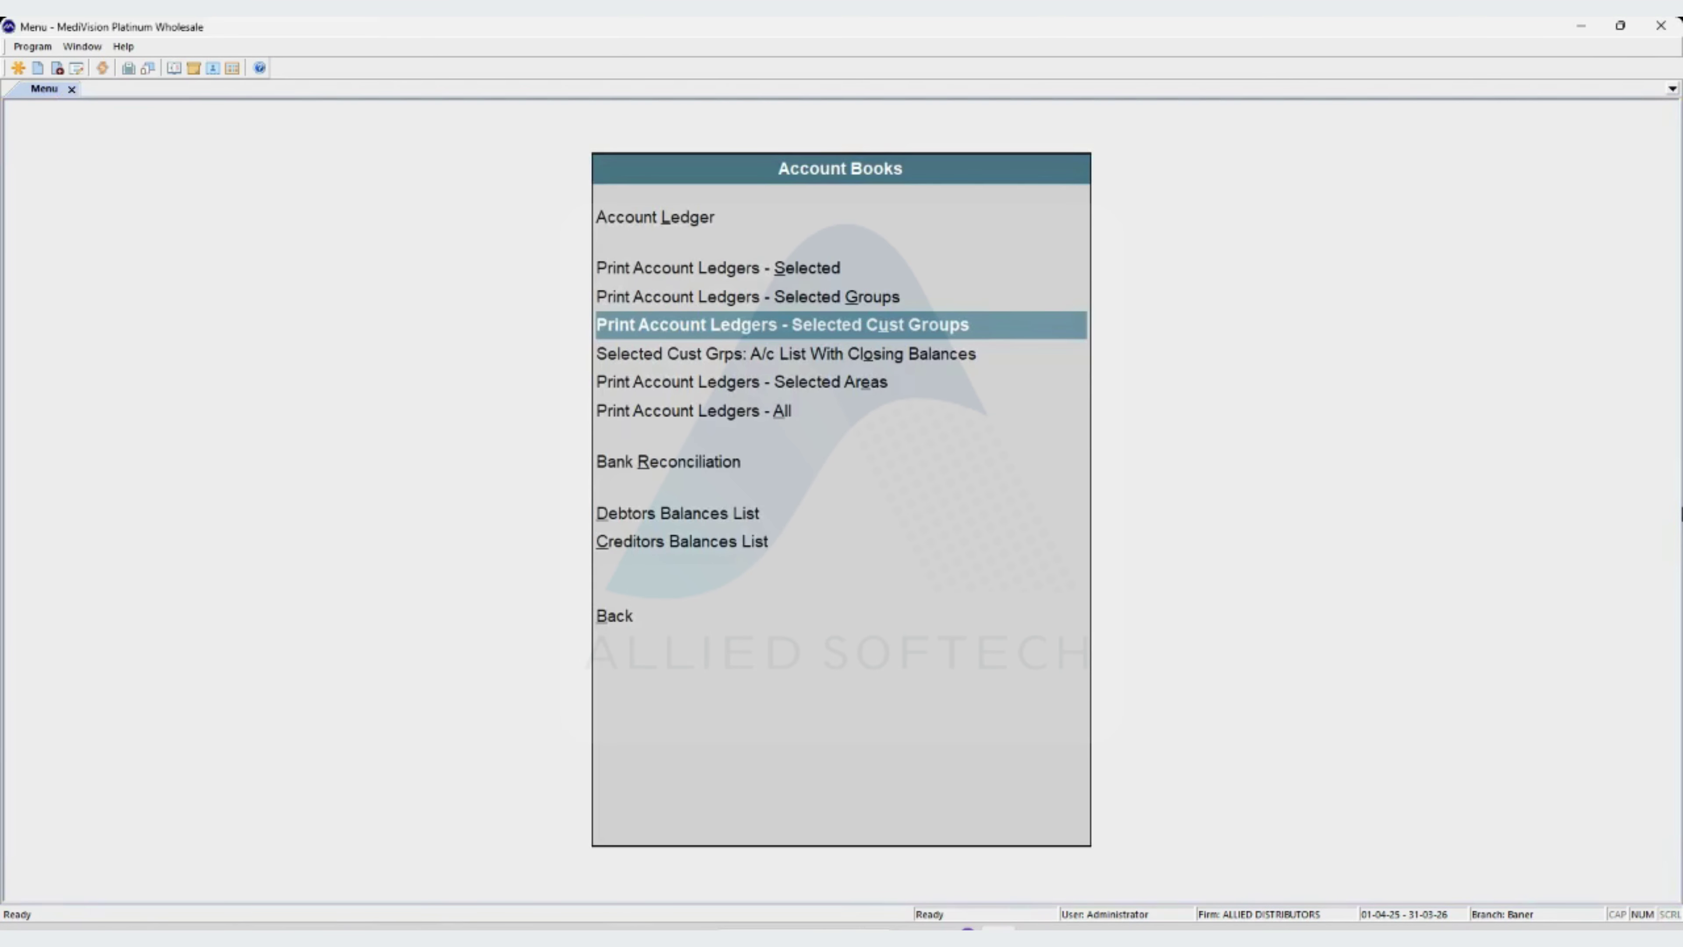
- Start Print Account Ledgers - Selected Cust Groups and choose only the DISTRIBUTOR ( UNDERCUTTER ) customer group
key(Return)
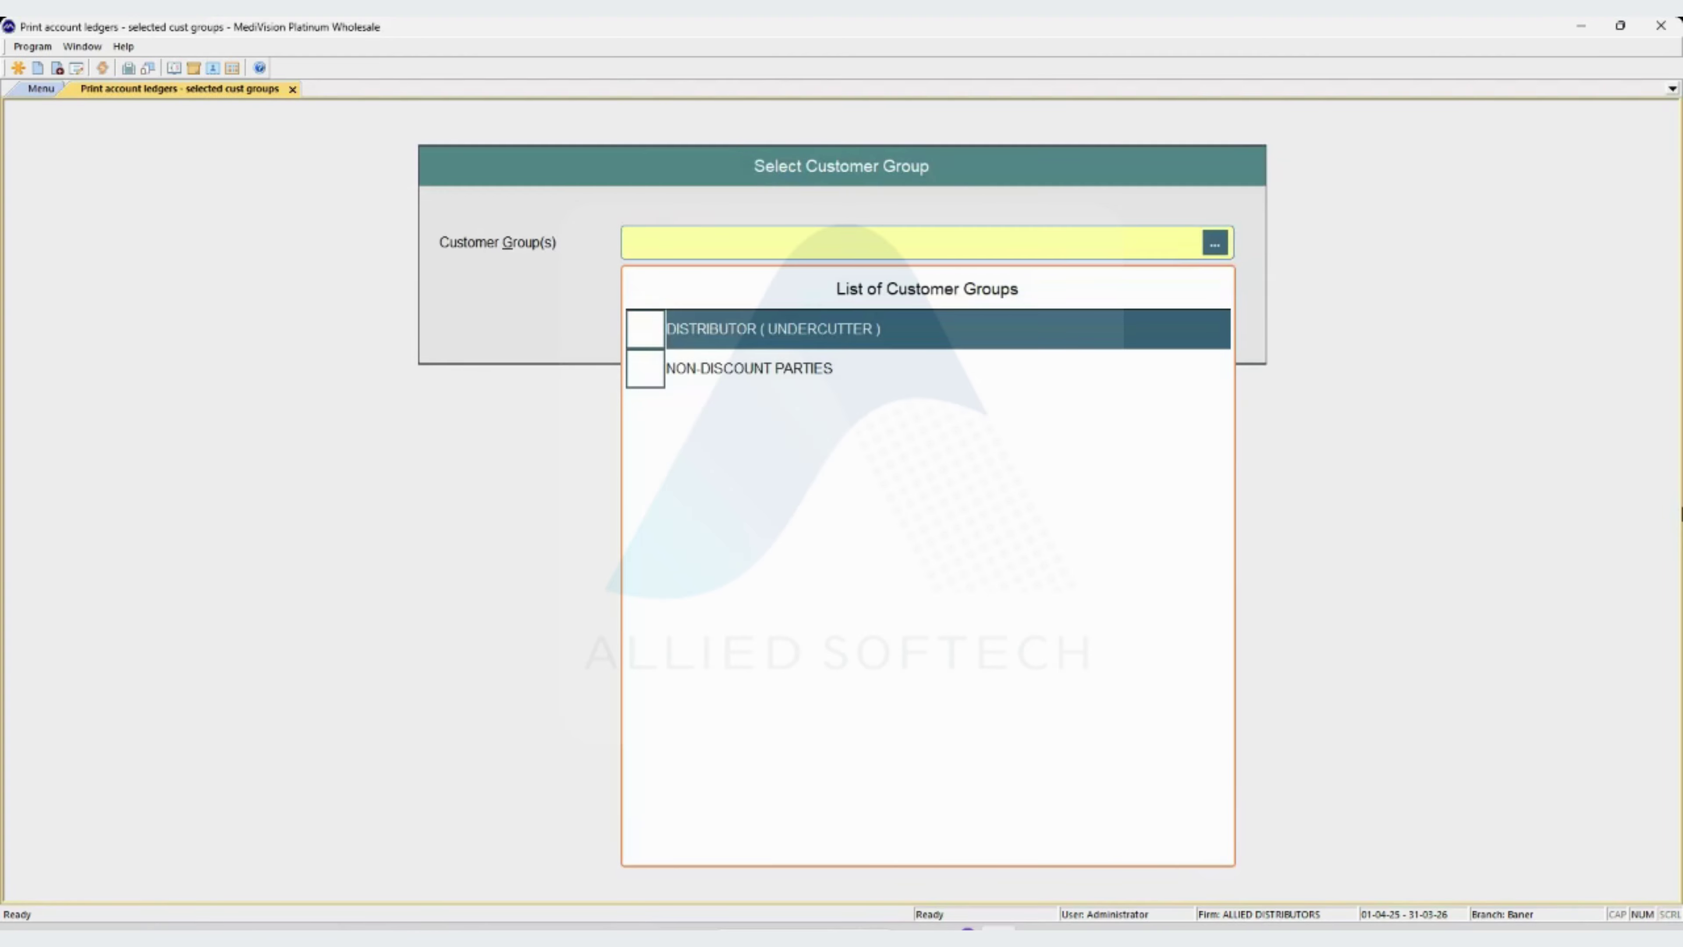
key(space)
key(Return)
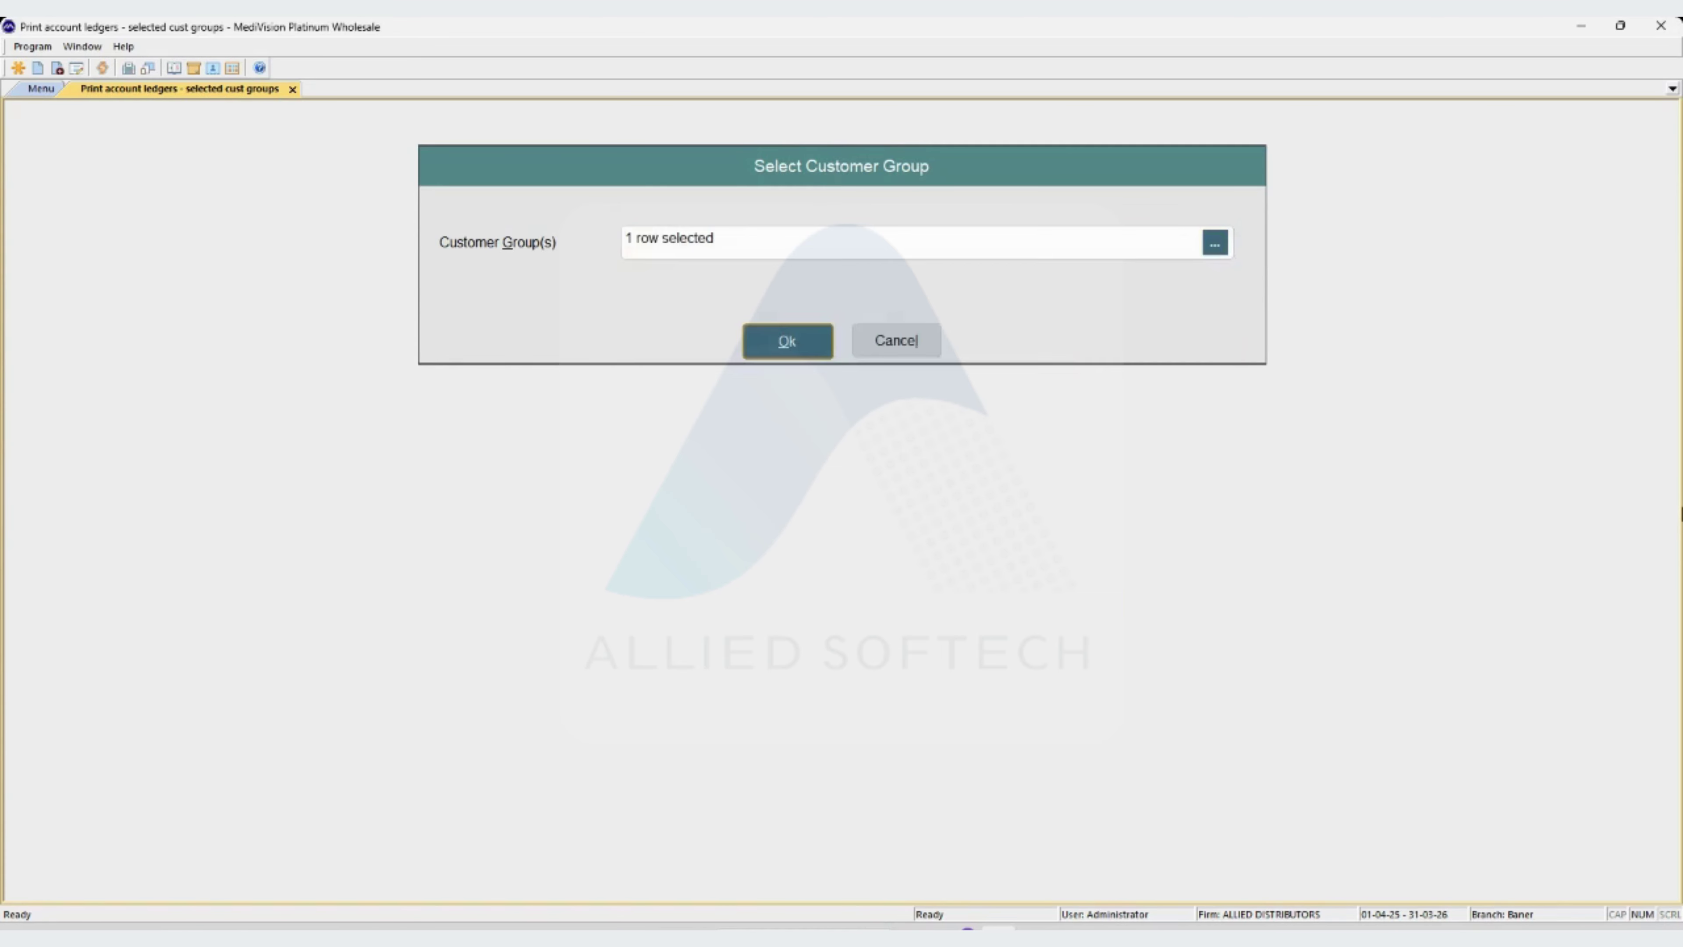
key(shift+Tab)
key(Return)
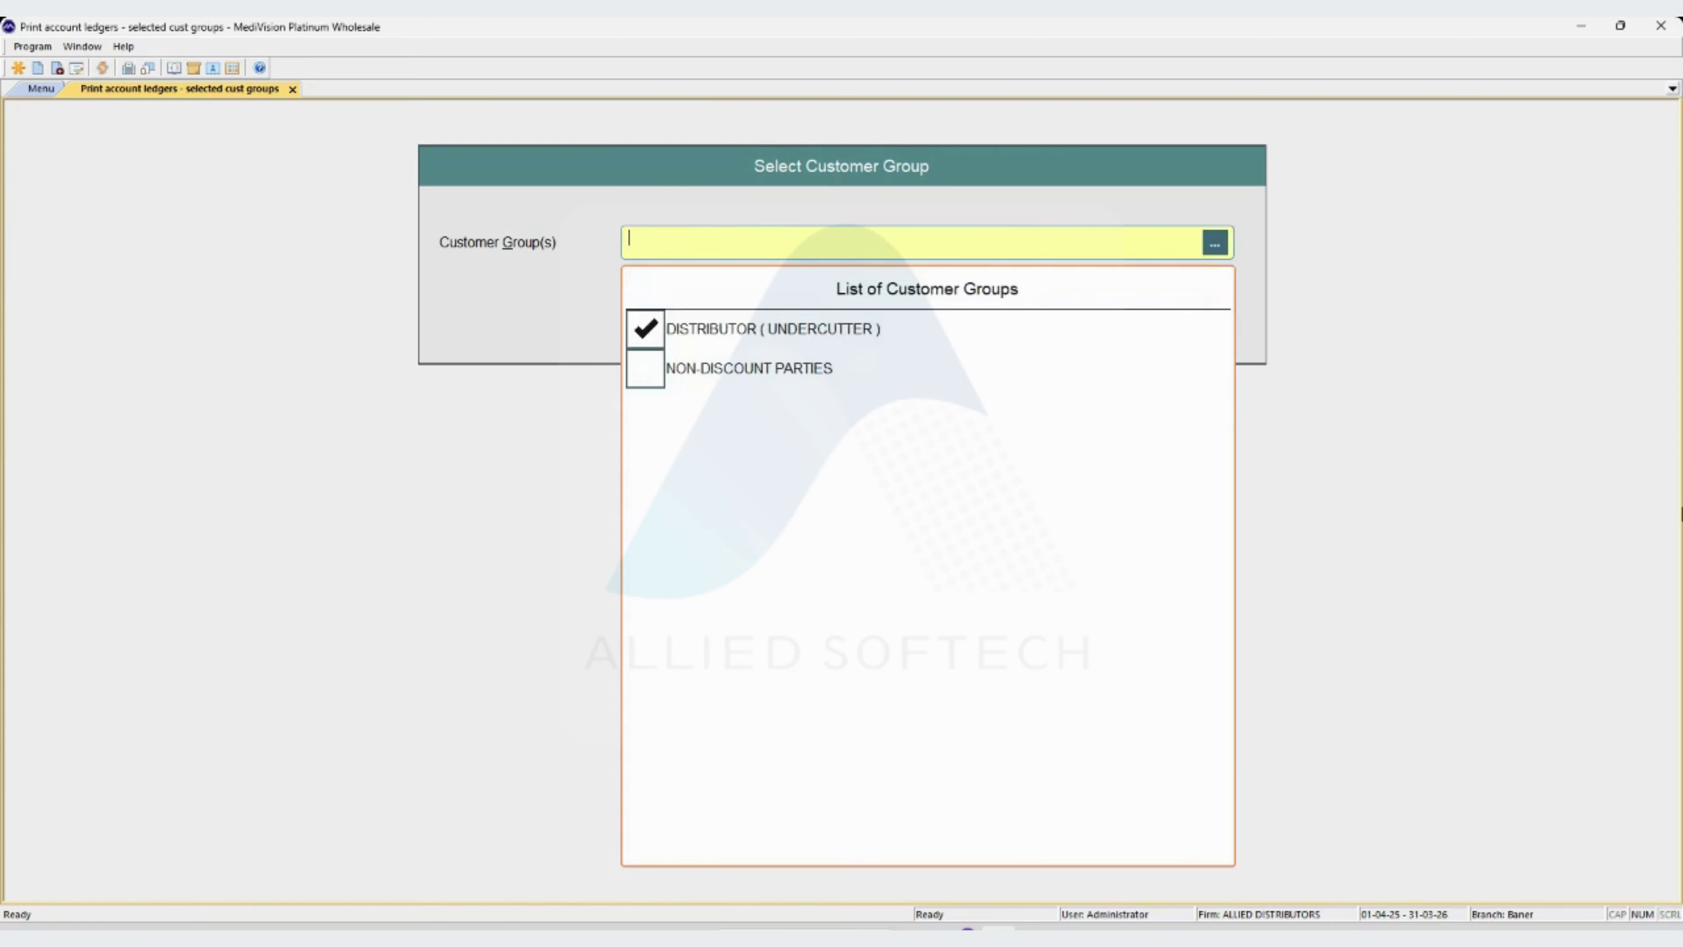
key(Down)
key(space)
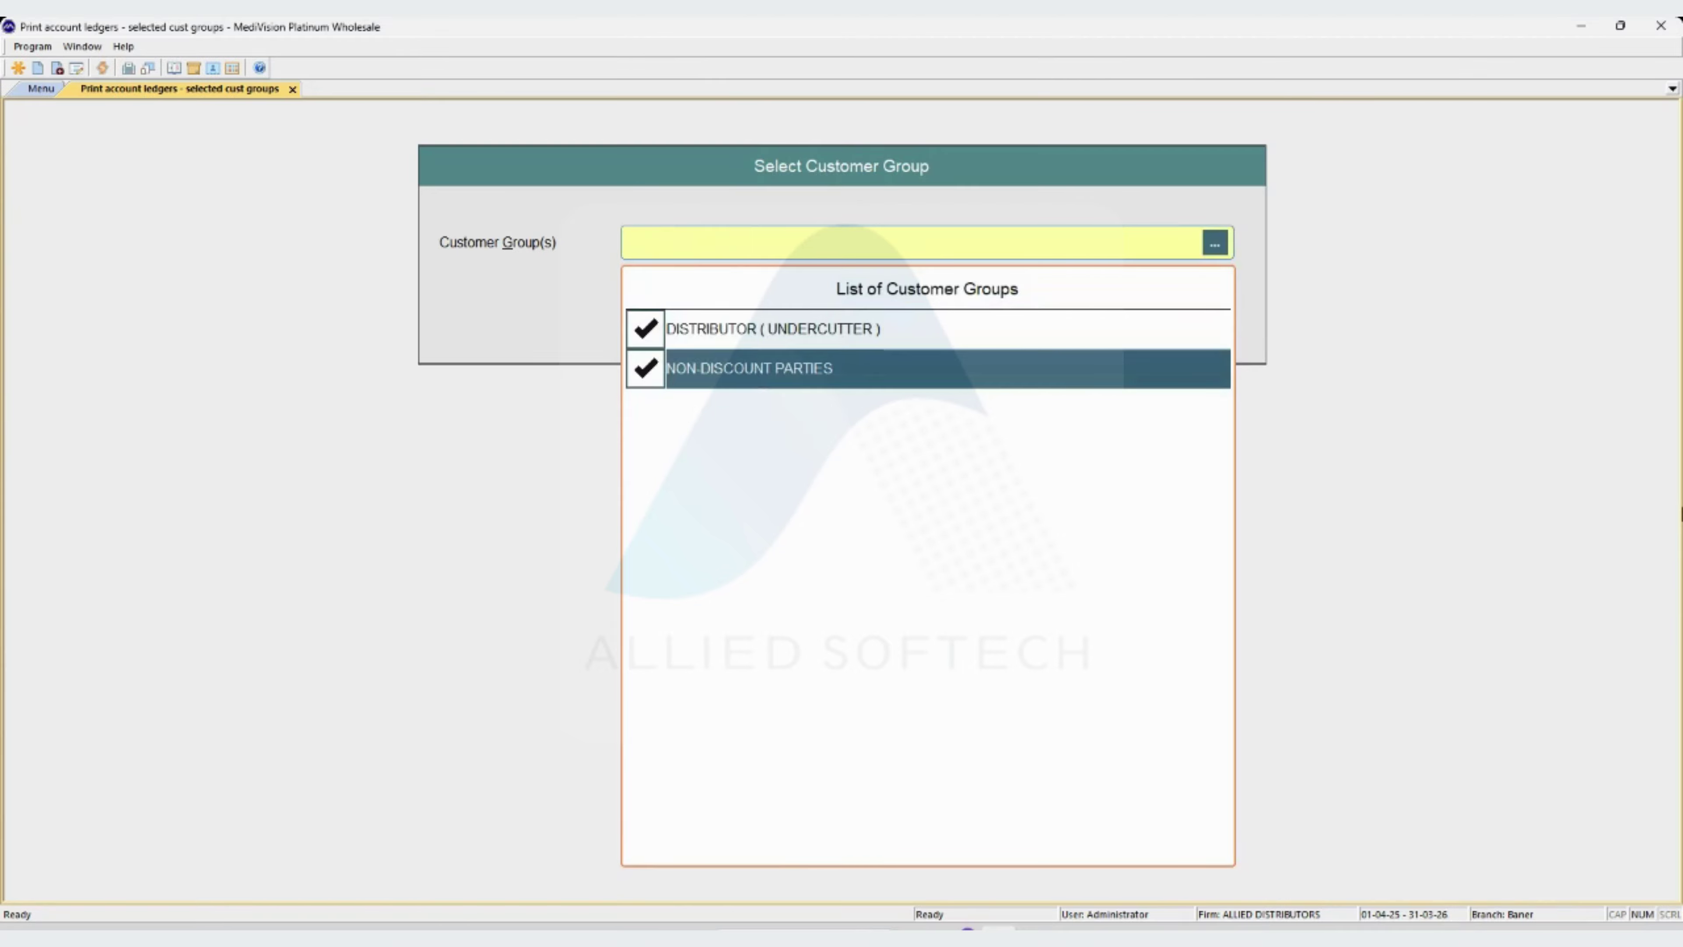
key(space)
key(Up)
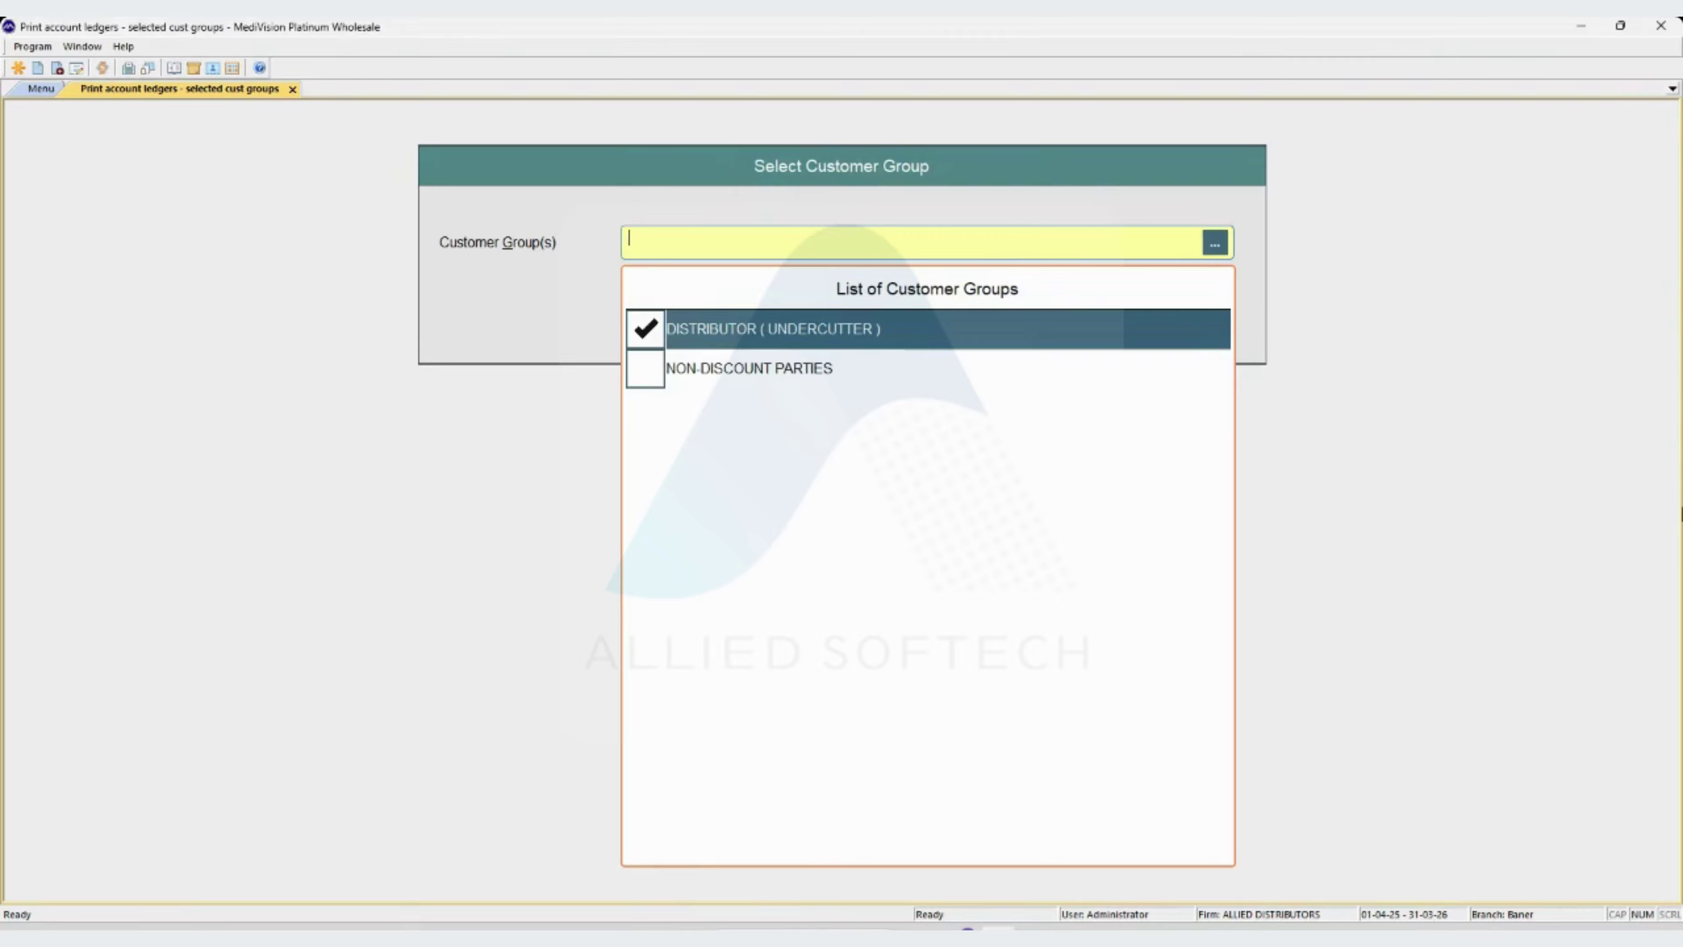
key(Return)
key(Return)
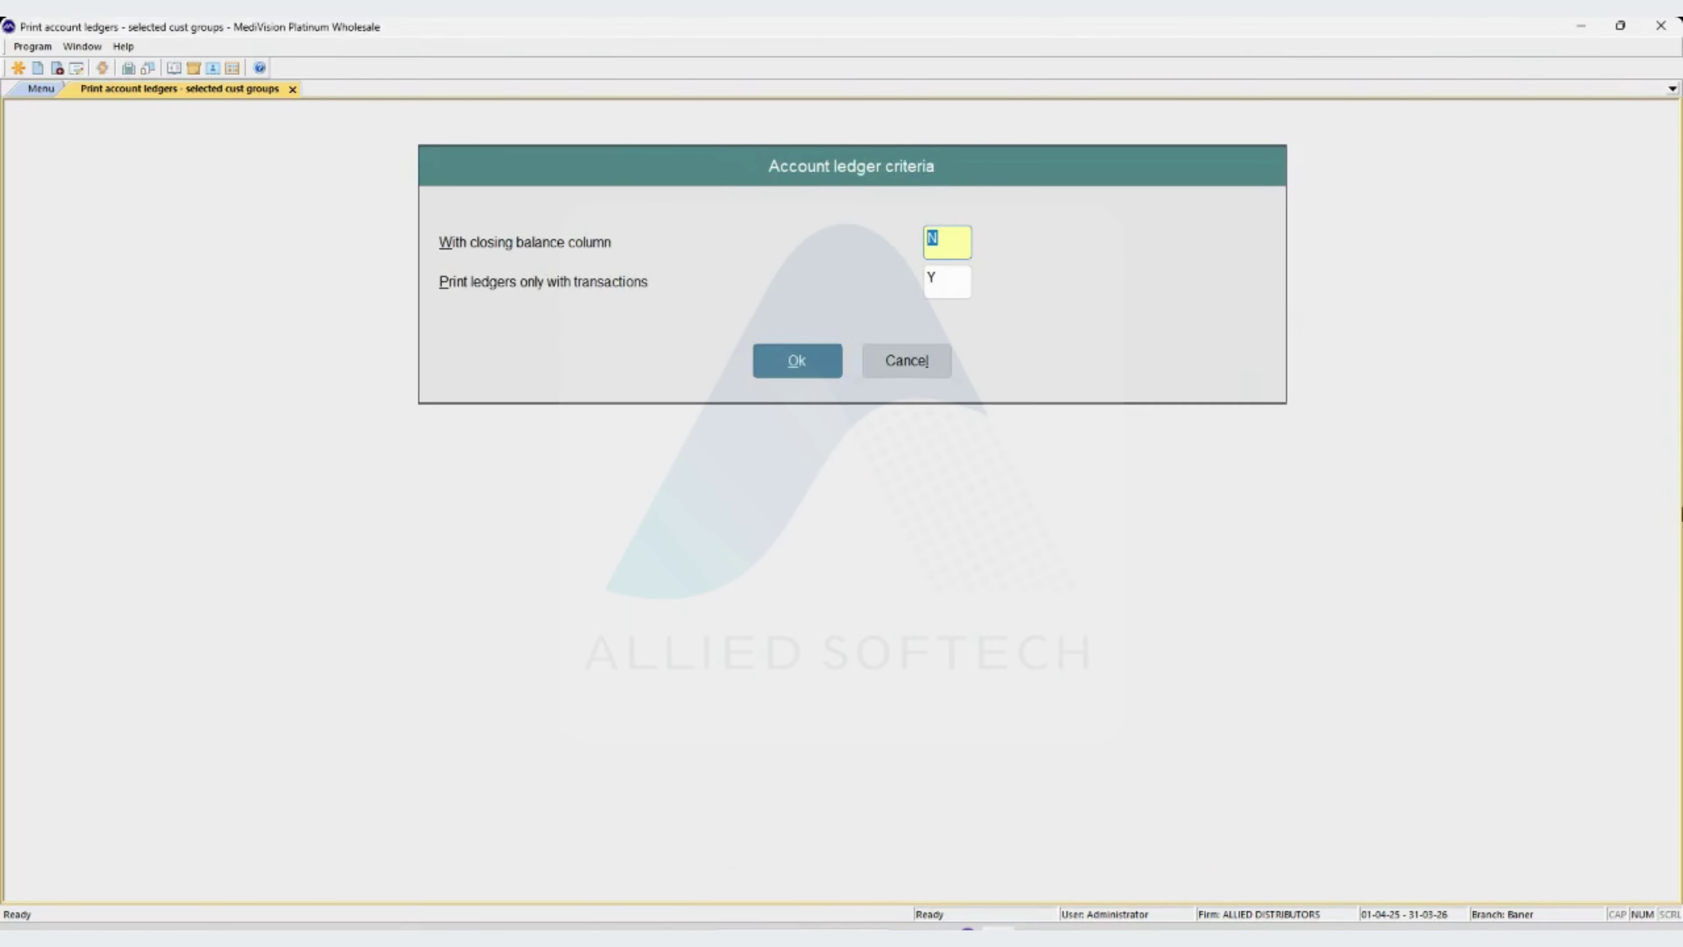
- Keep closing balance column N and ledgers only with transactions Y for the customer group, with dates 01-04-25 to 10-11-25
click(946, 280)
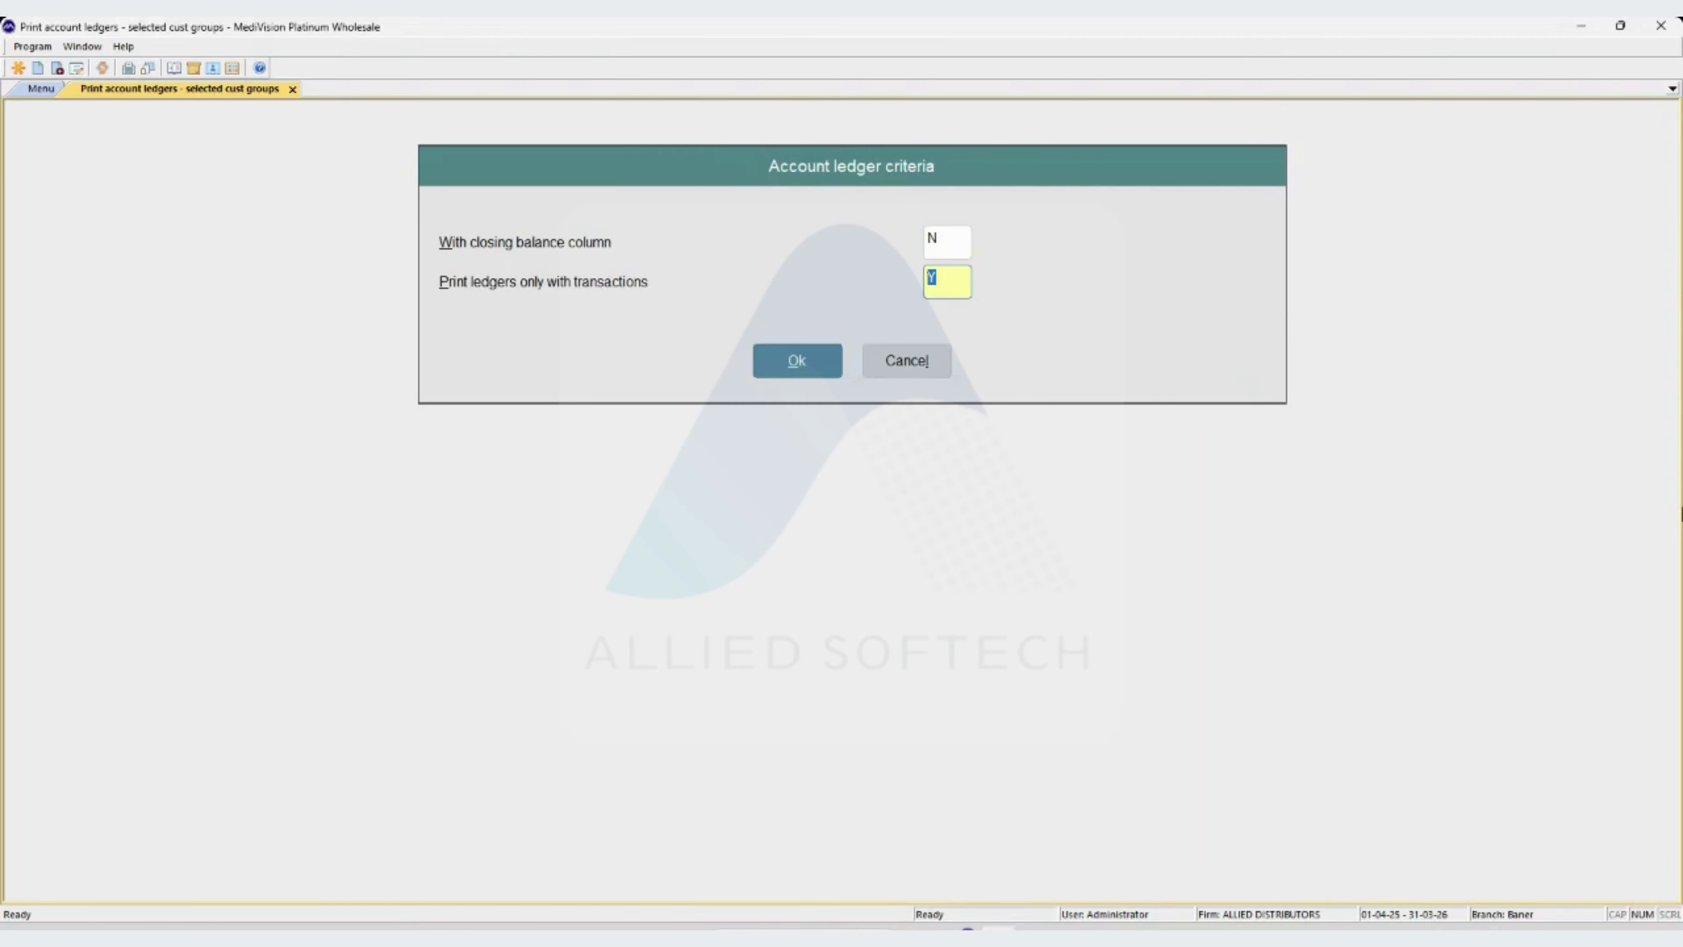
key(Return)
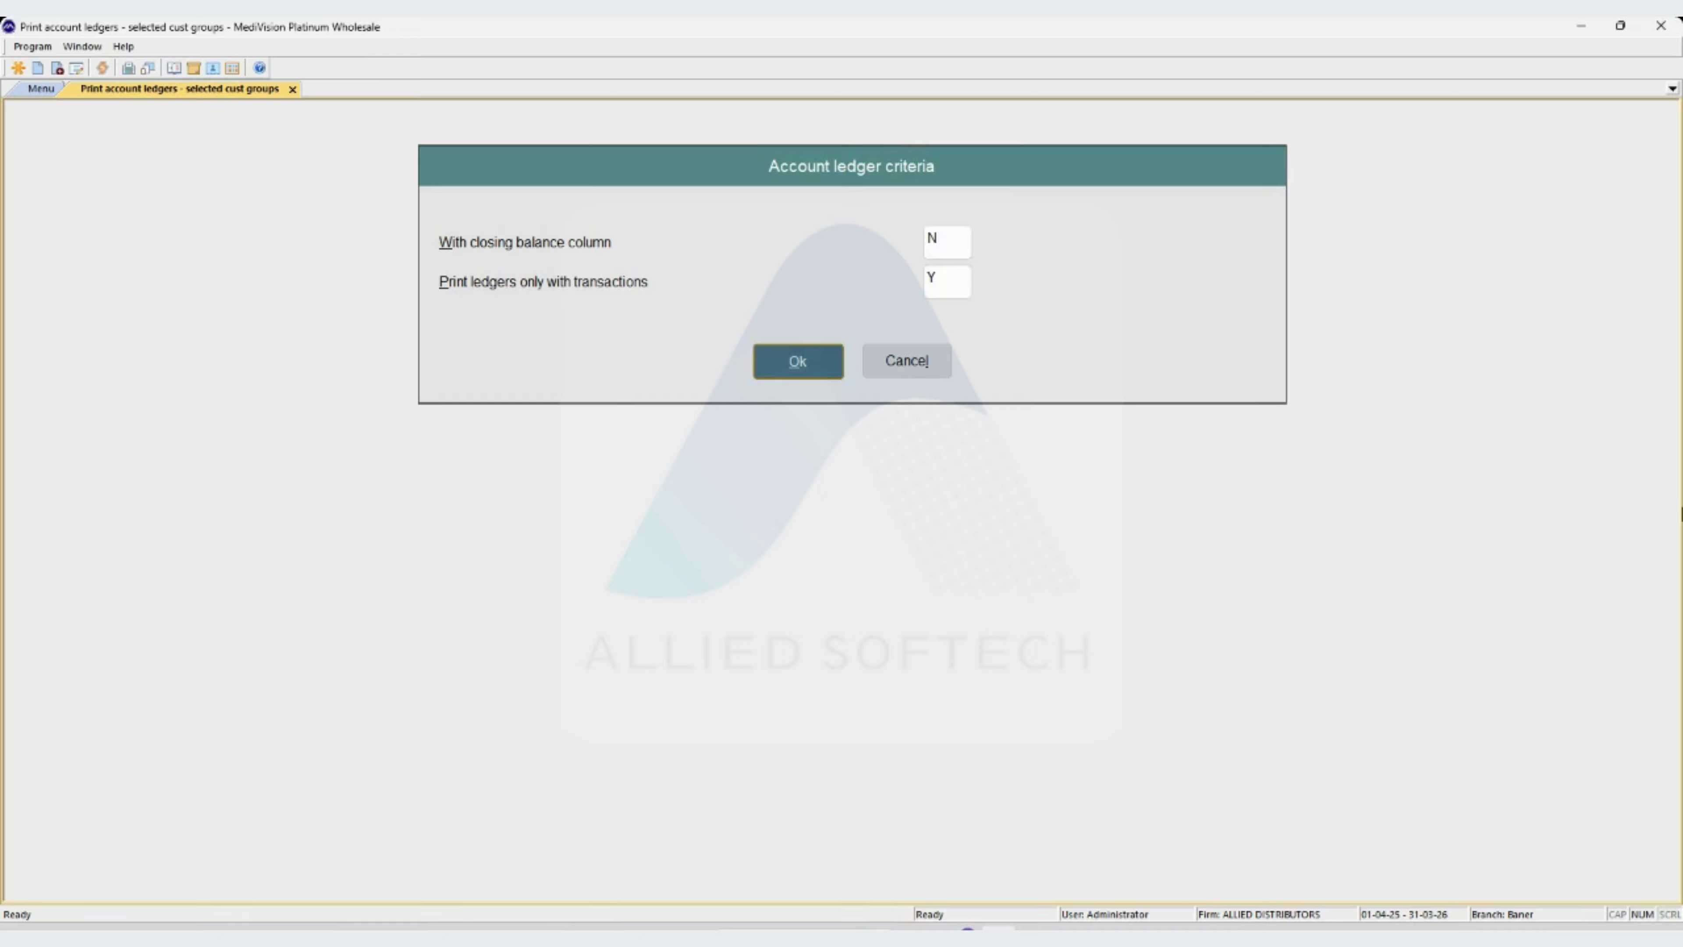
key(Return)
text(01-04-25)
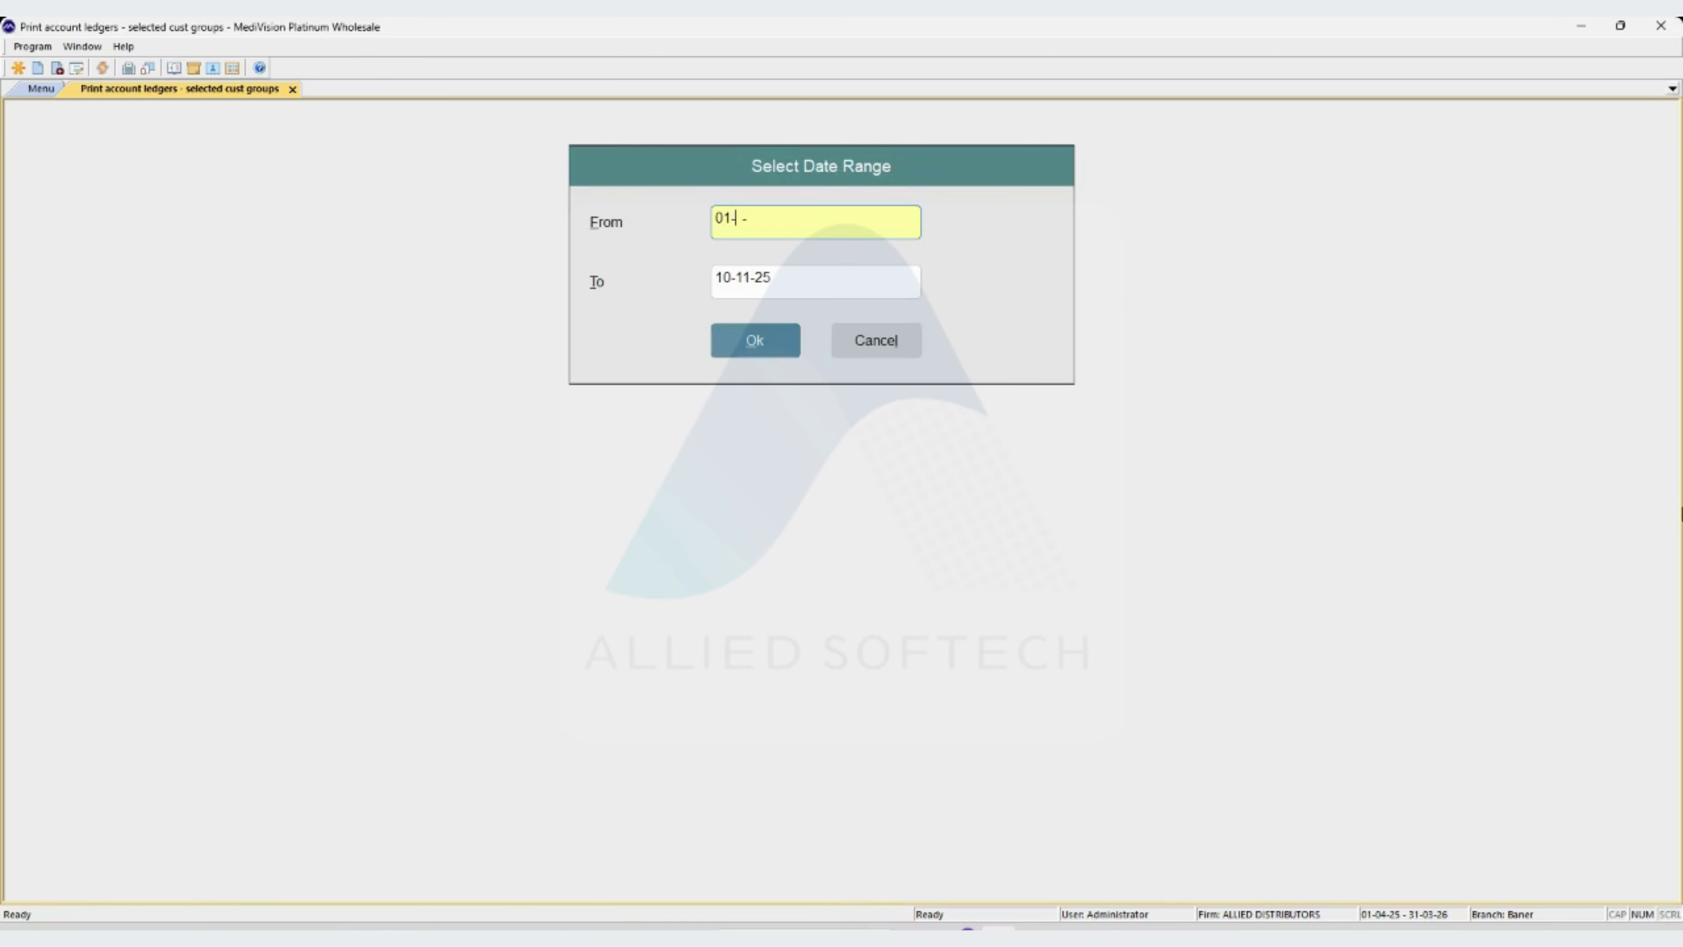
key(Return)
key(Return)
key(Return)
- Print the customer group ledgers to report.pdf, overwriting the existing file, view them, and close the report to return to Account Books
key(Return)
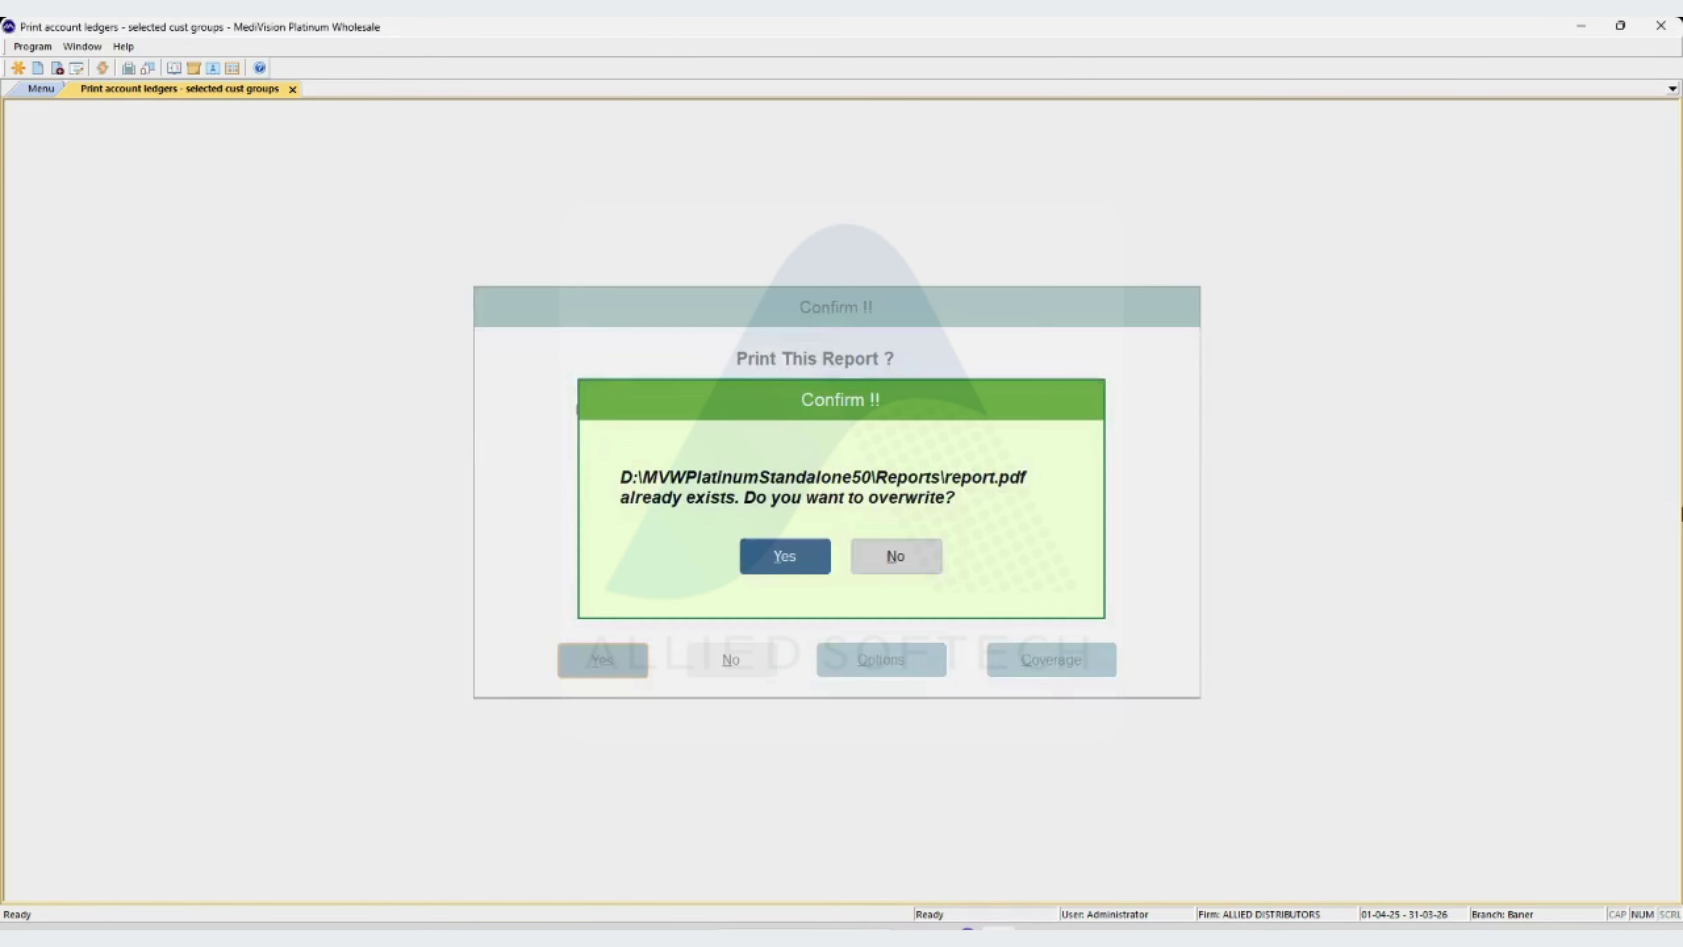
key(Return)
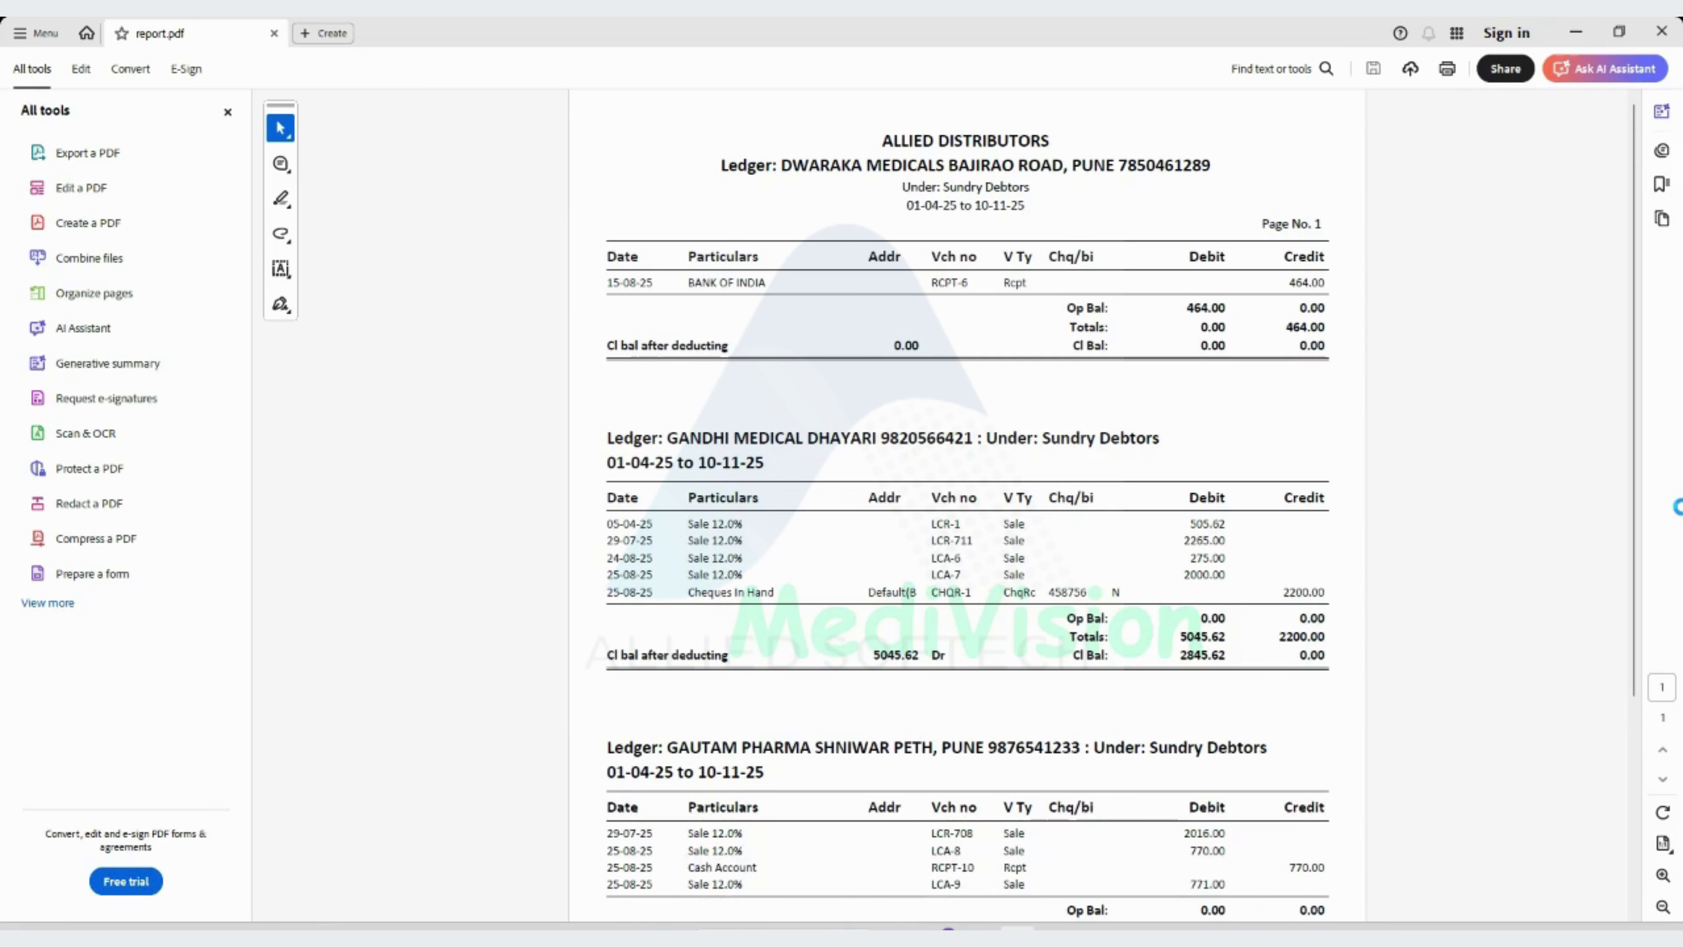
scroll(968, 504, down, 4)
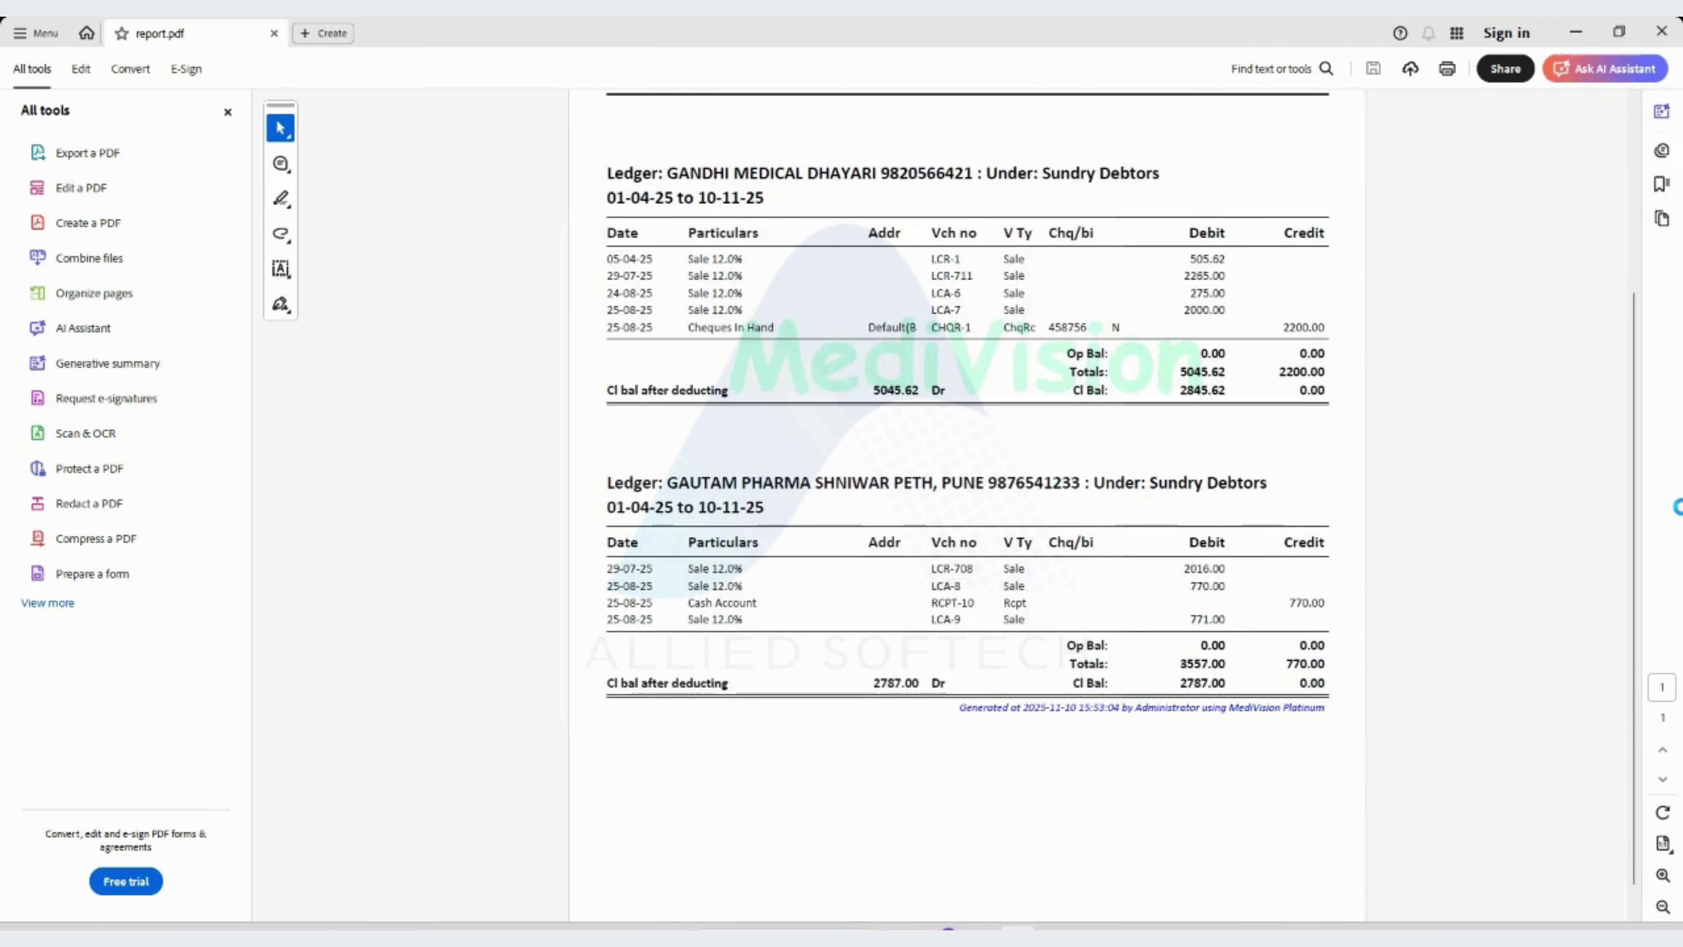
scroll(968, 504, up, 4)
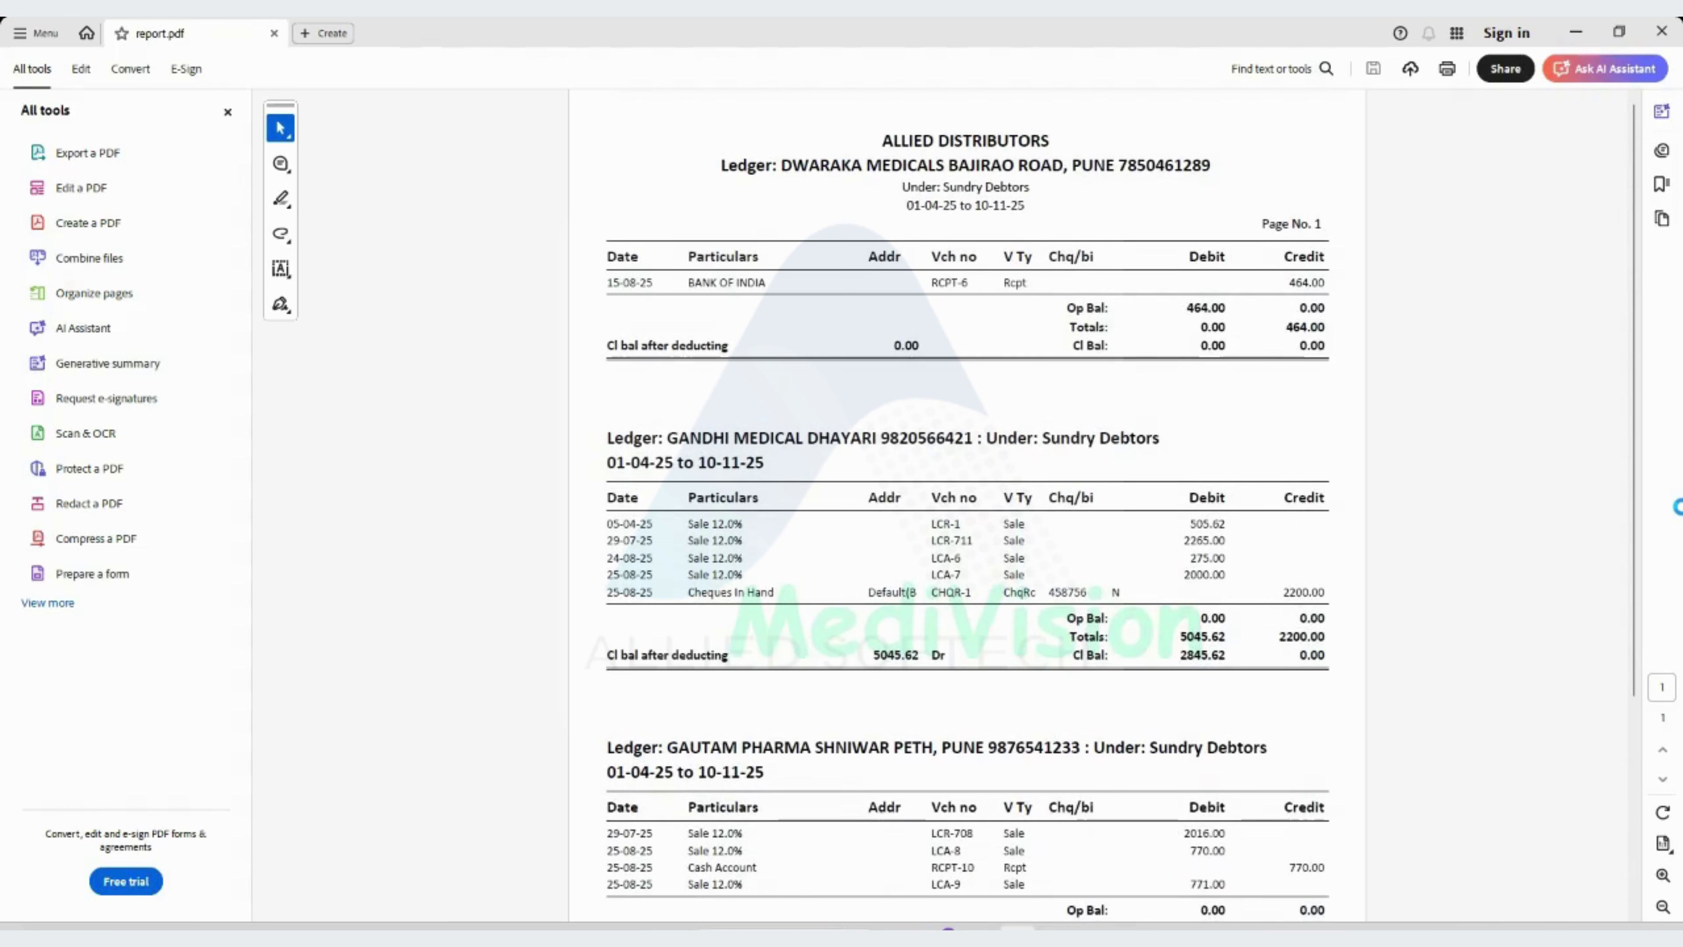
click(1660, 35)
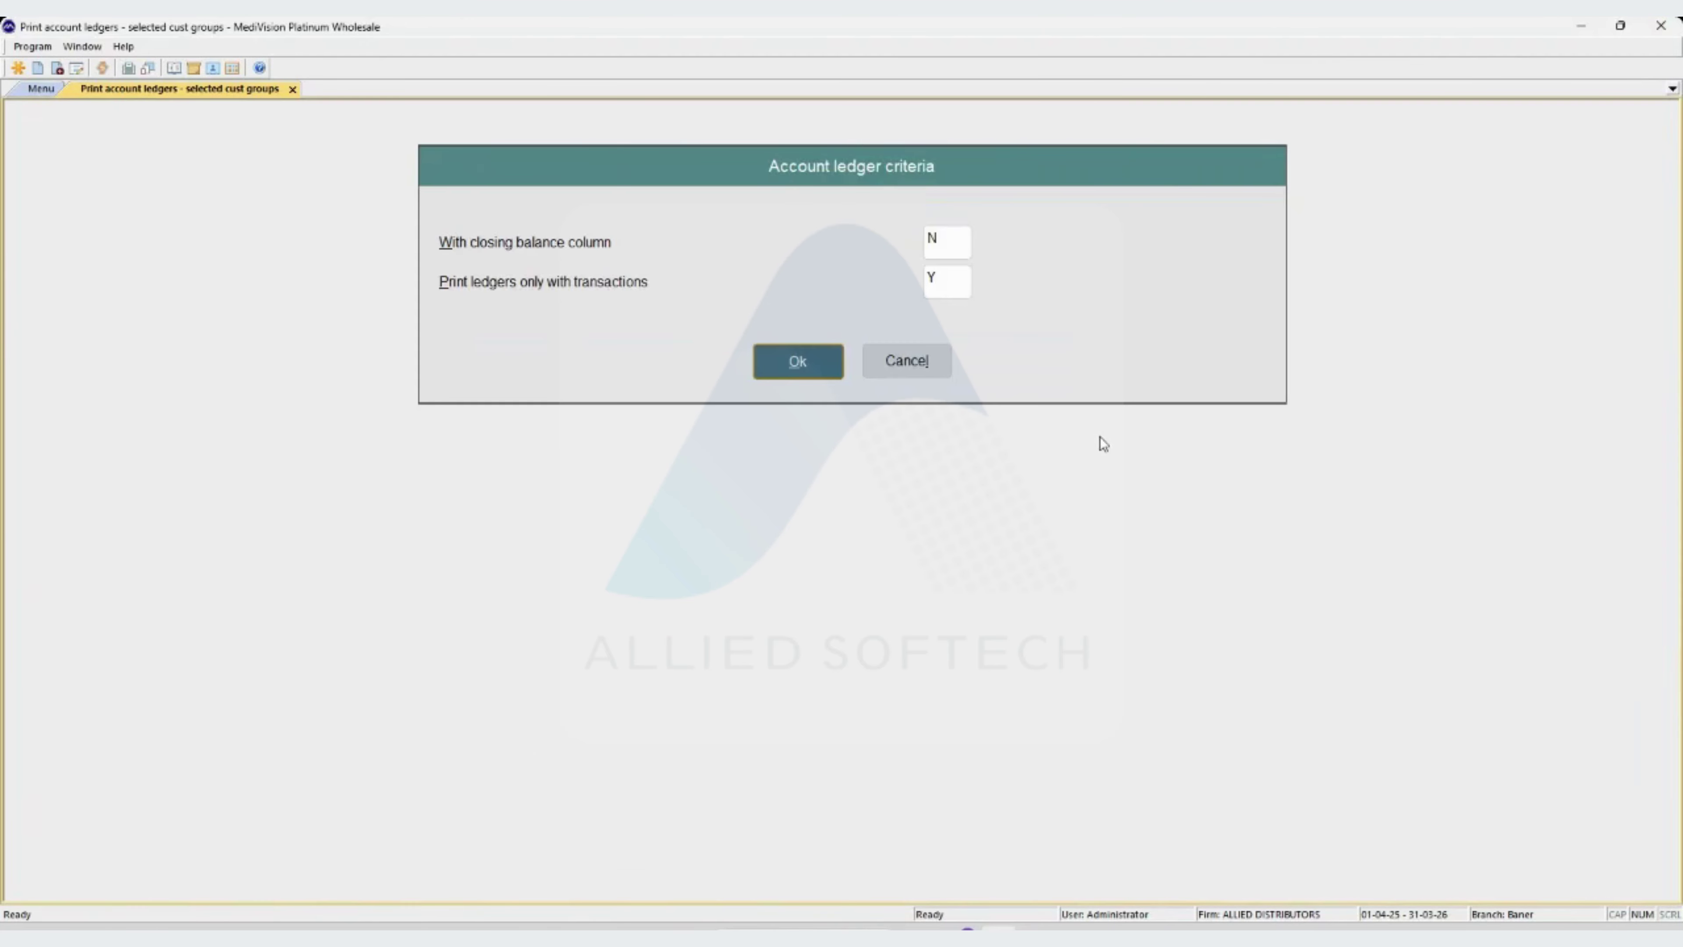
key(Escape)
key(Escape)
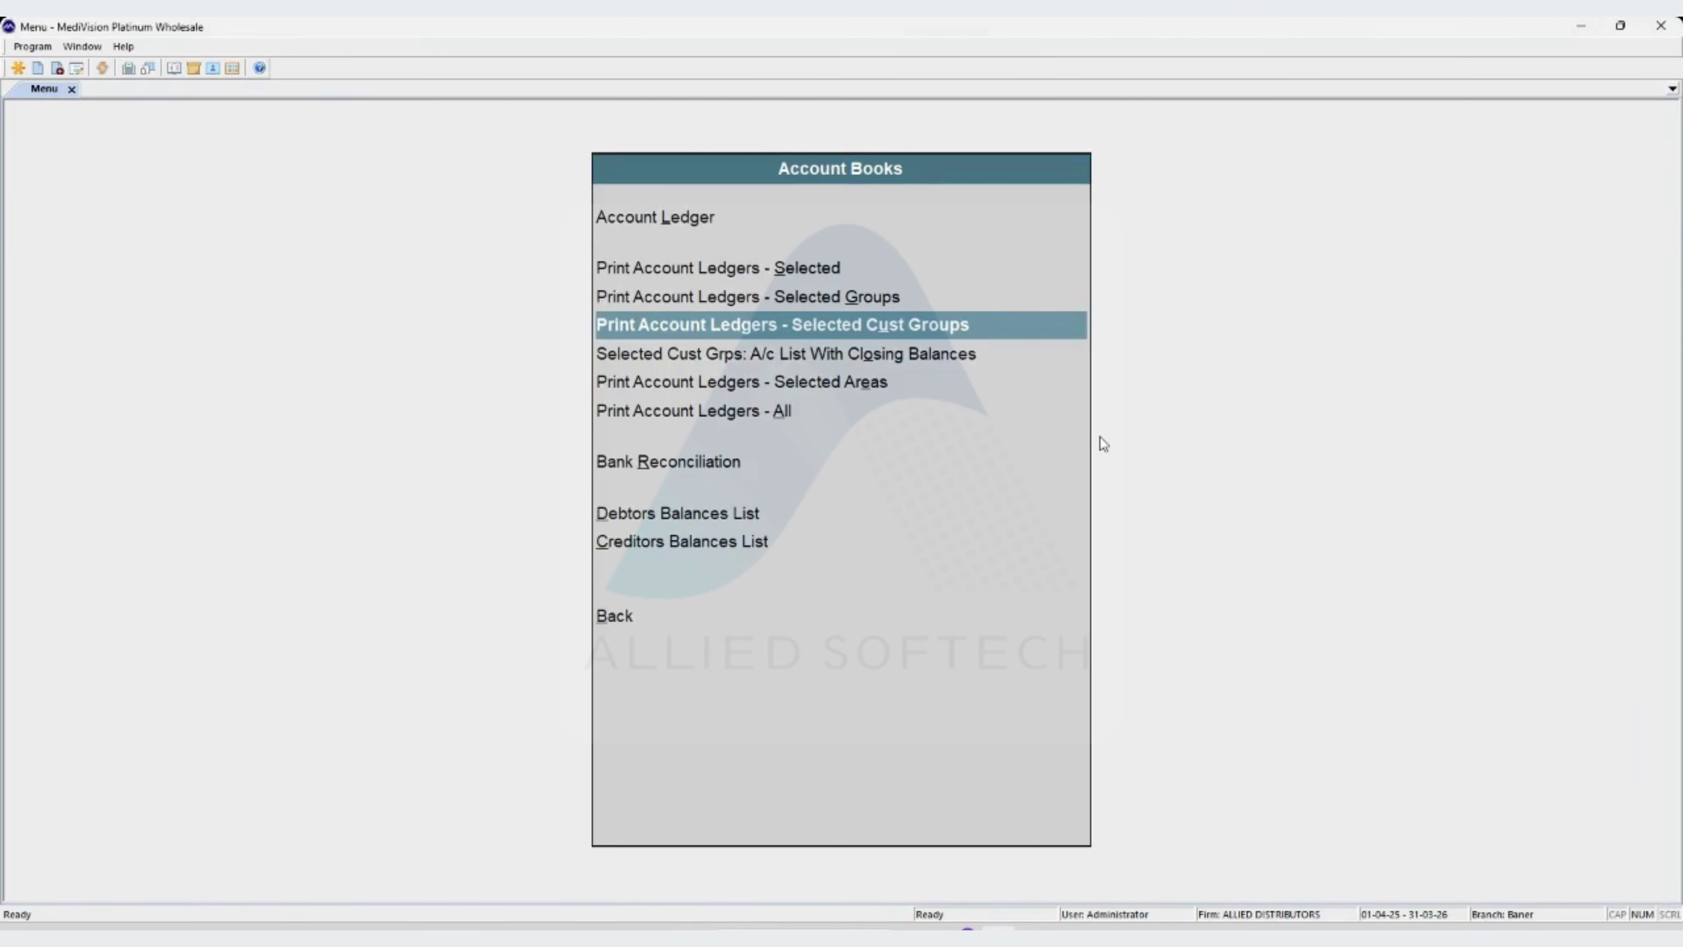
- Start Selected Cust Grps: A/c List With Closing Balances and choose the DISTRIBUTOR ( UNDERCUTTER ) group
key(Down)
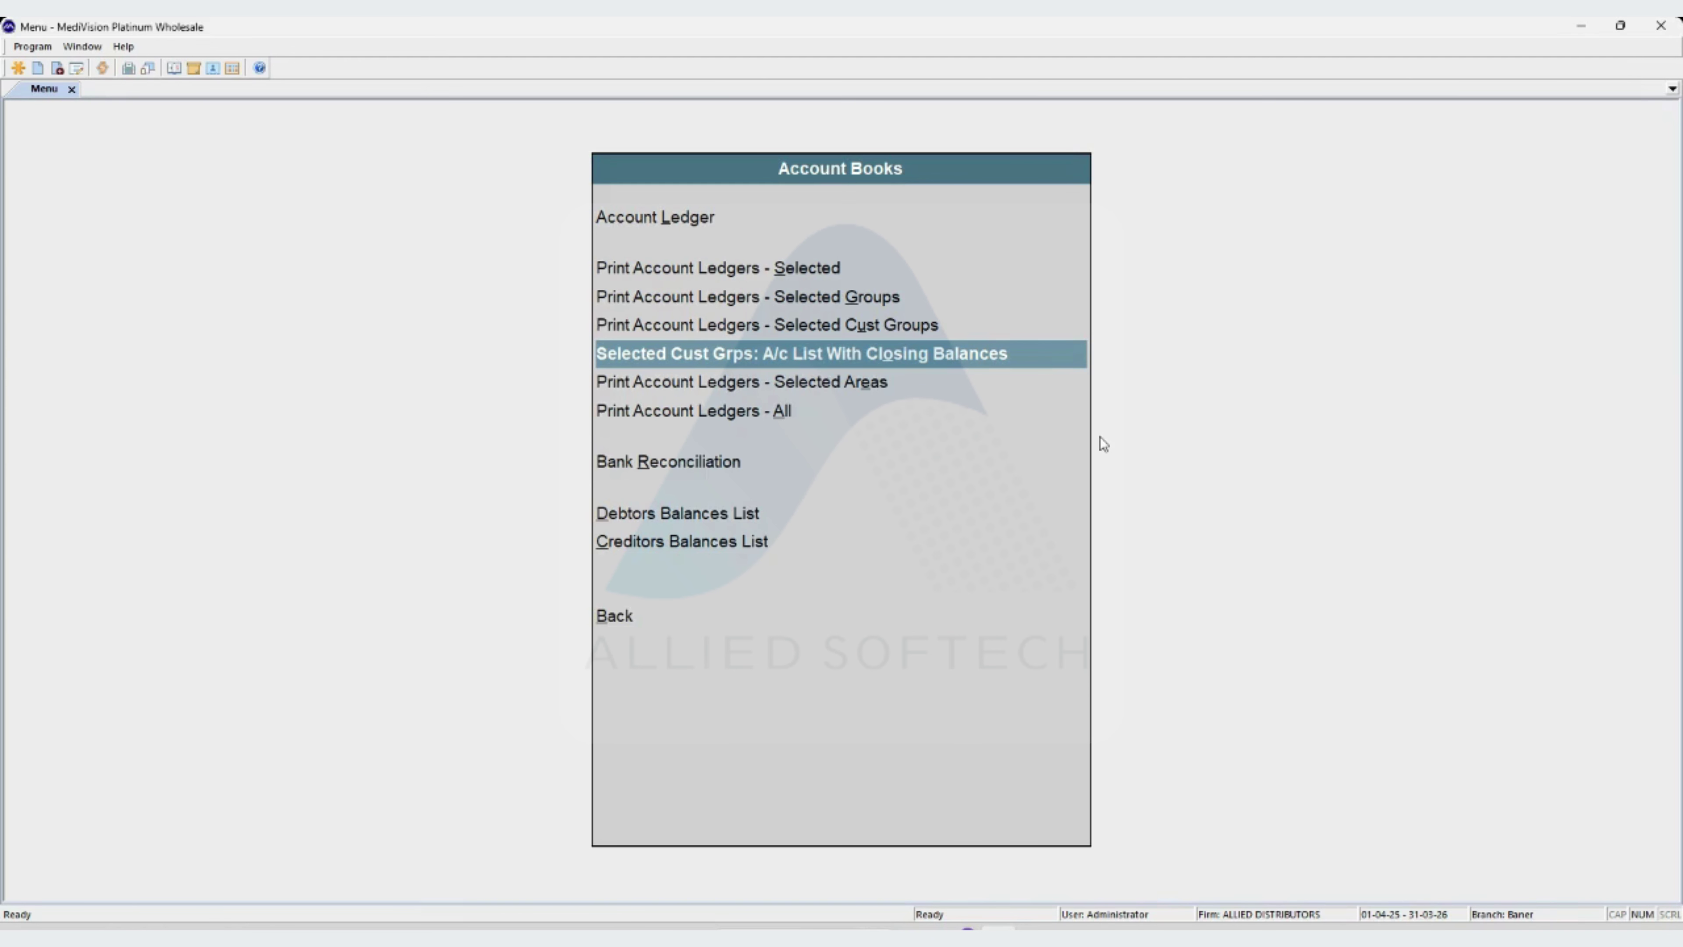
key(Return)
key(Down)
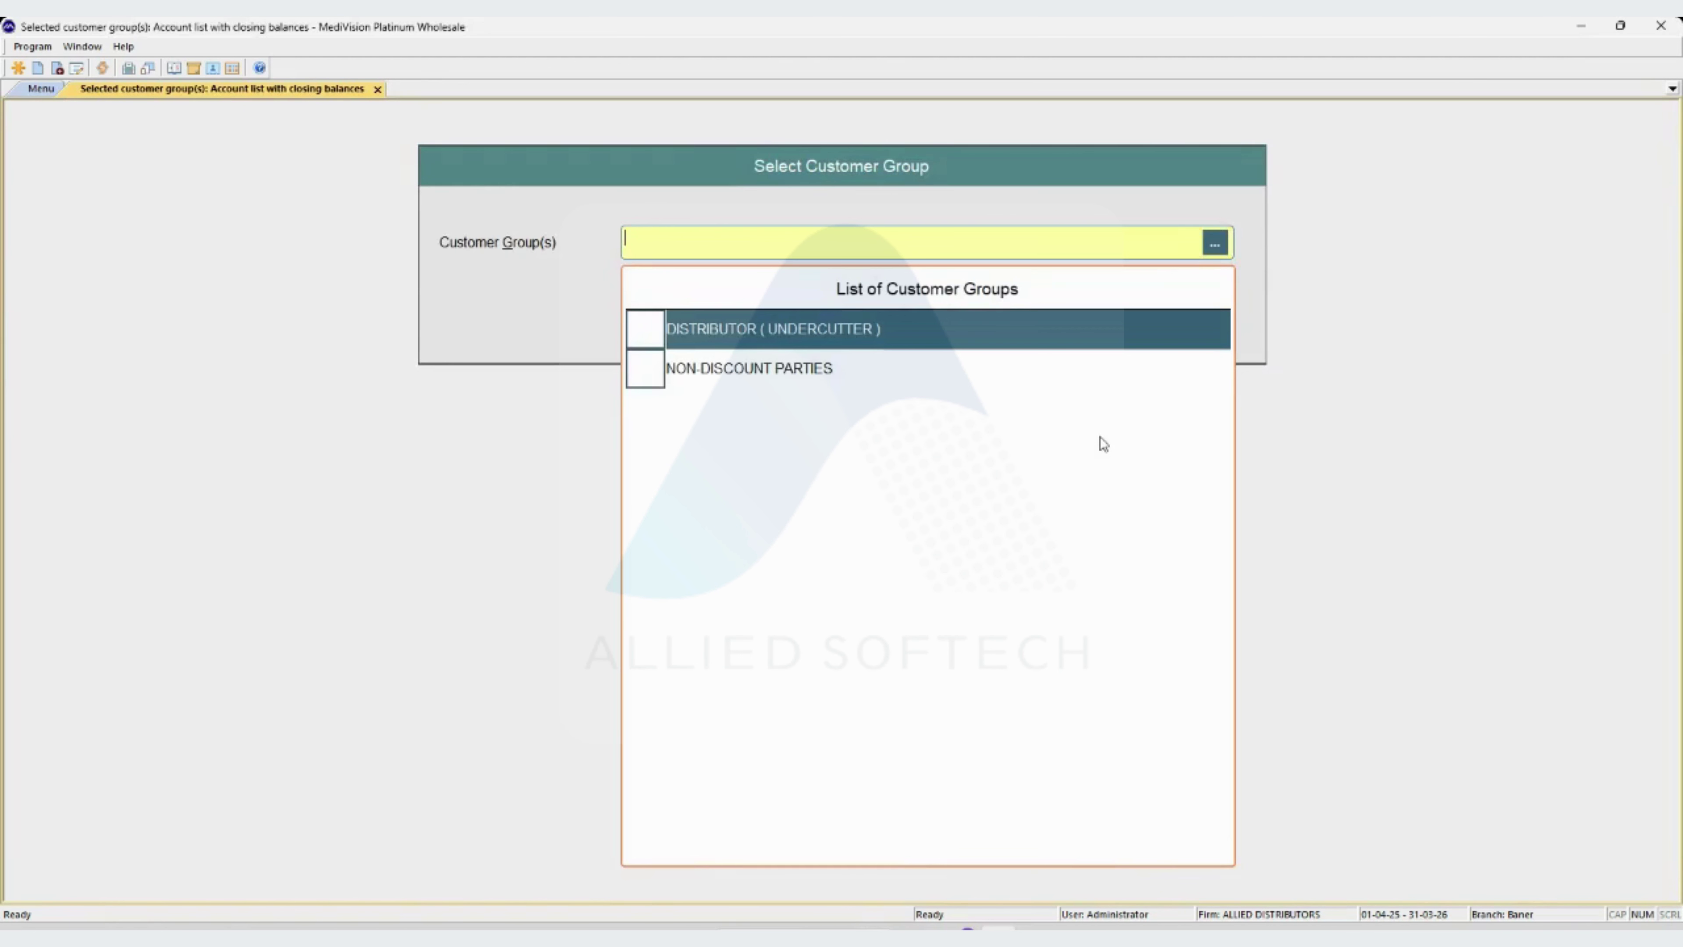
key(space)
key(Return)
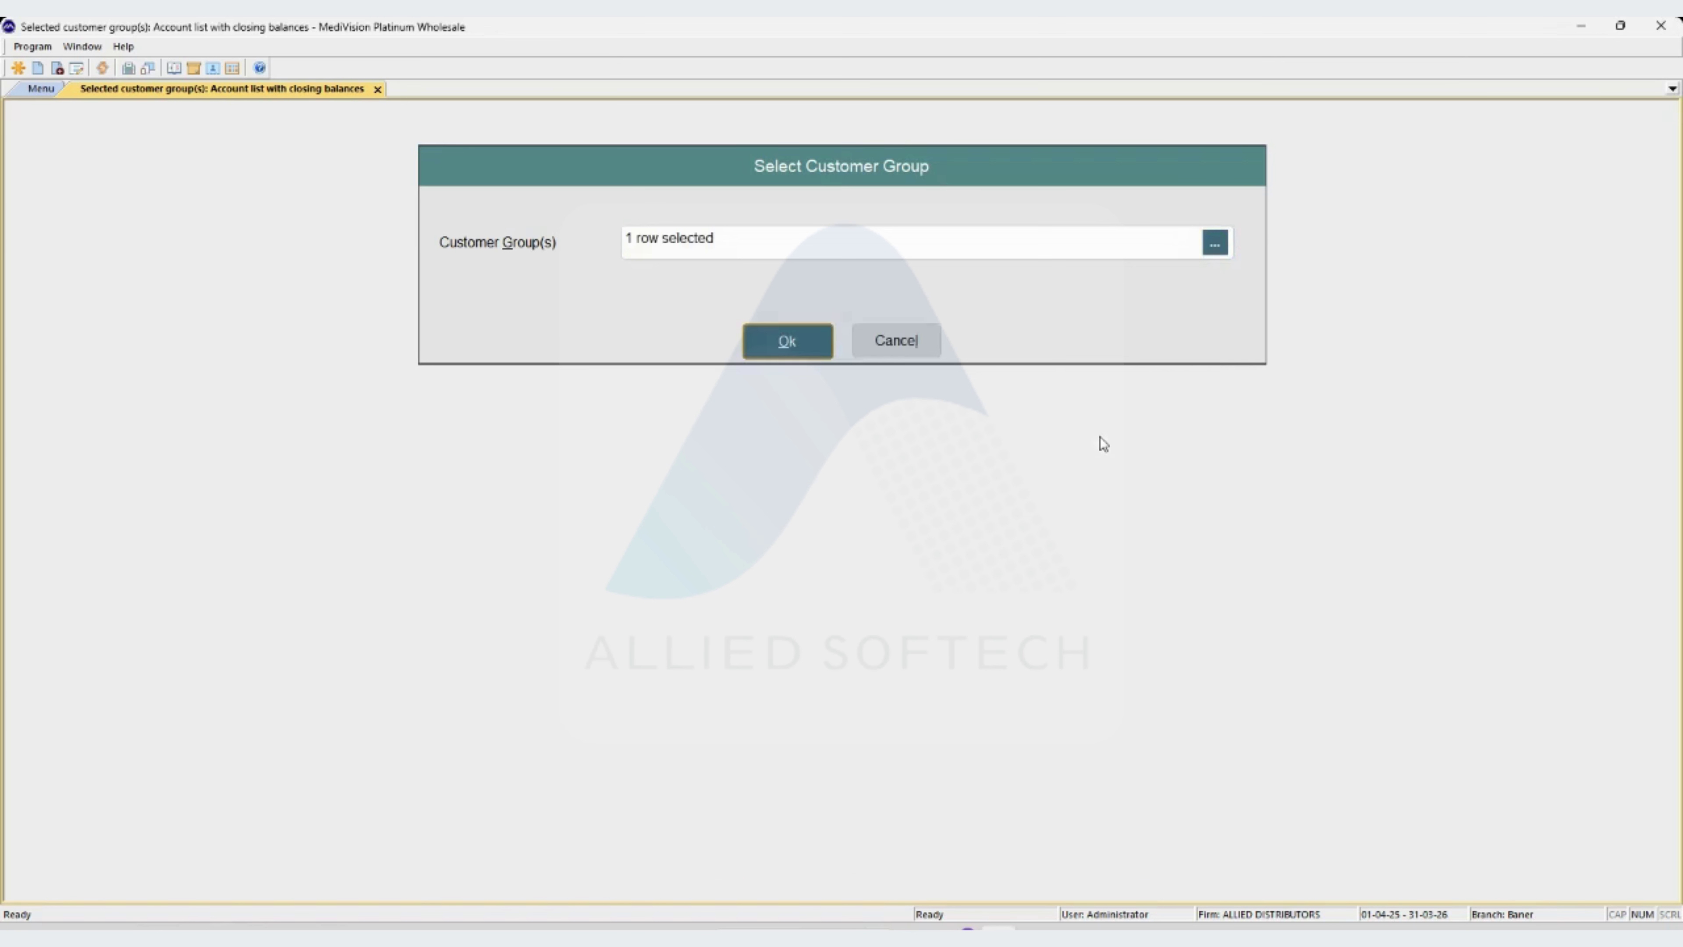
key(Return)
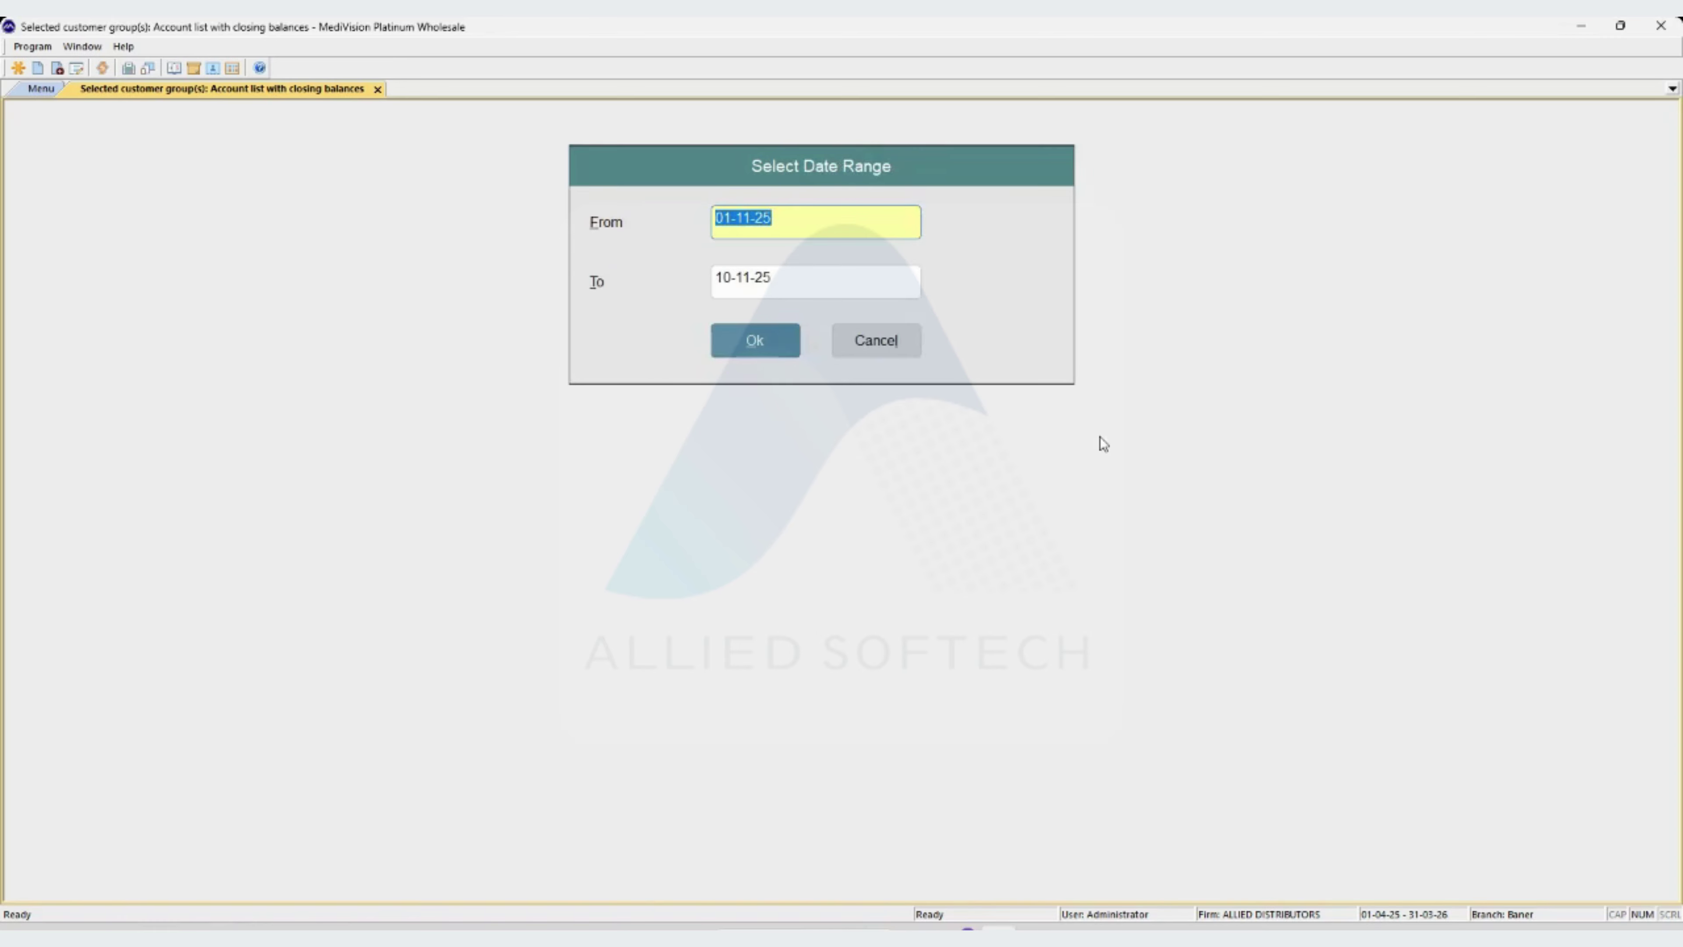
- Generate the account list with closing balances for the dates 01-04-25 to 10-11-25
text(010425)
key(Return)
key(Return)
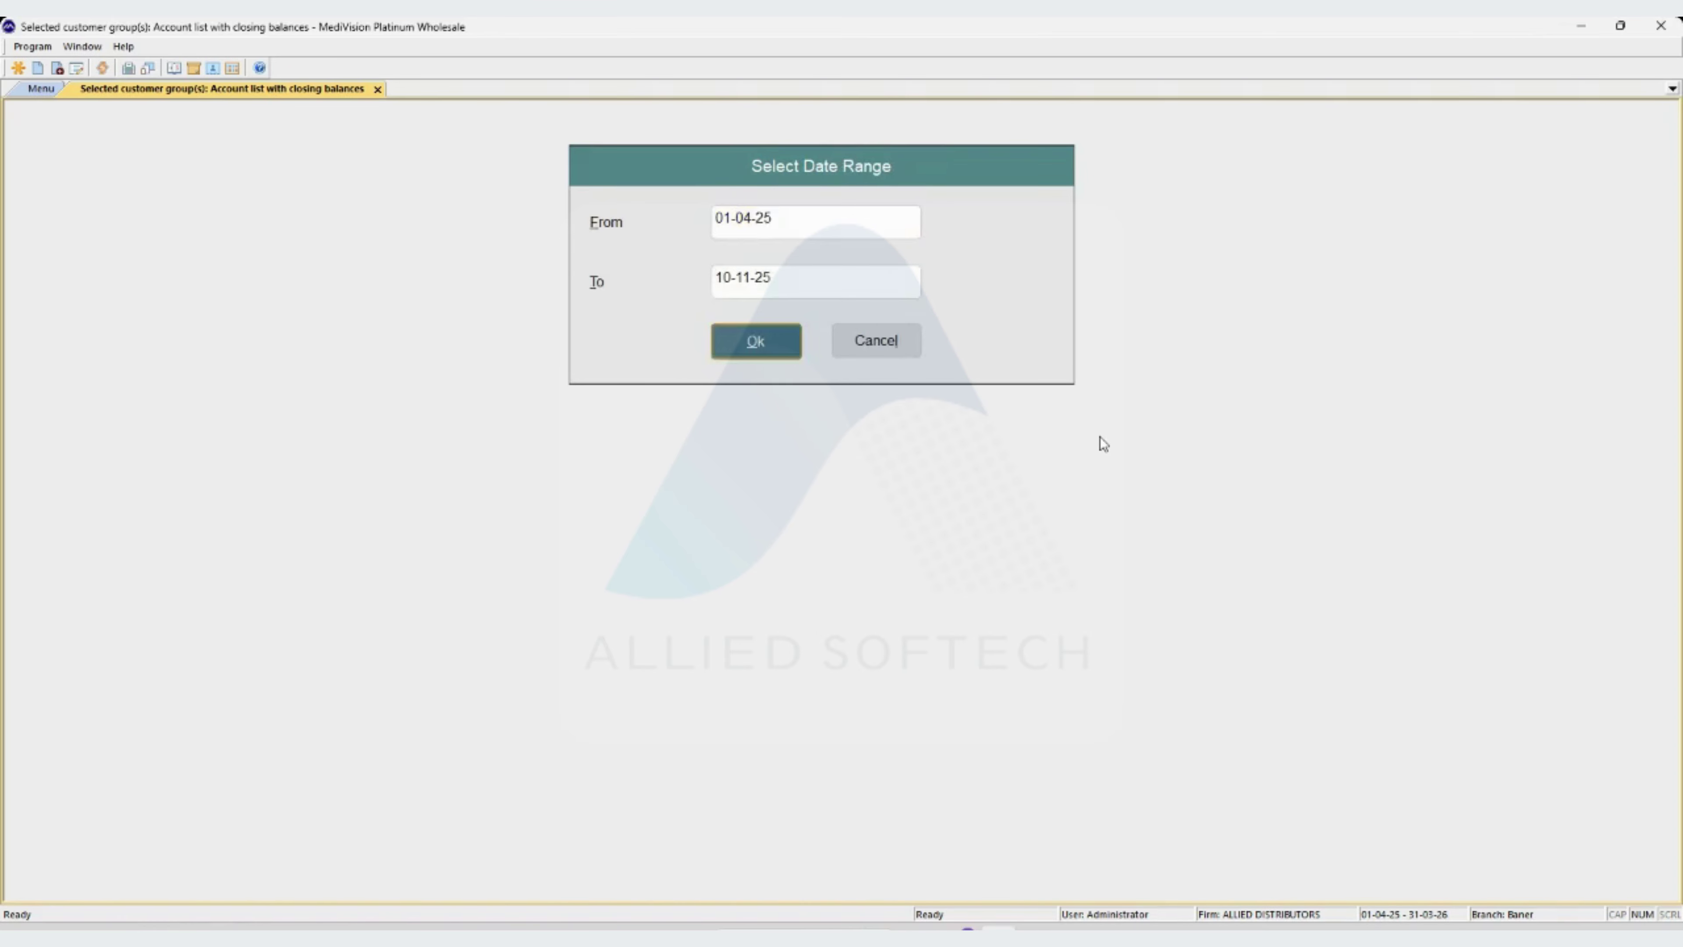
key(Return)
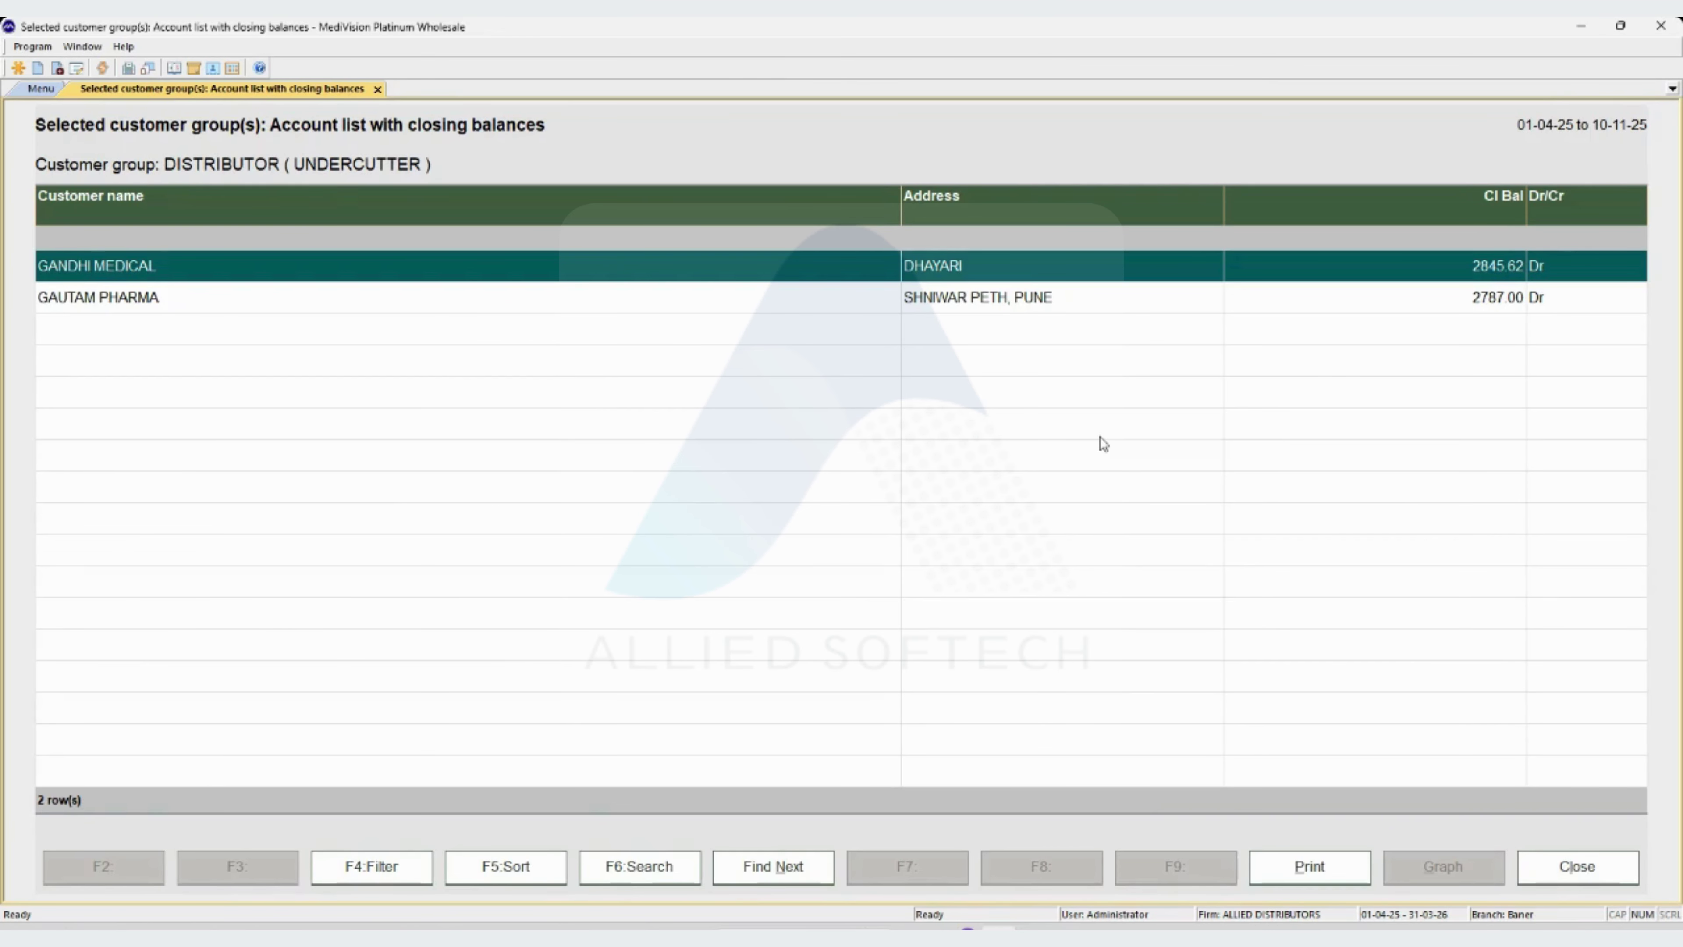
- Close the closing balances list and its selection forms to return to Account Books
key(Escape)
key(Escape)
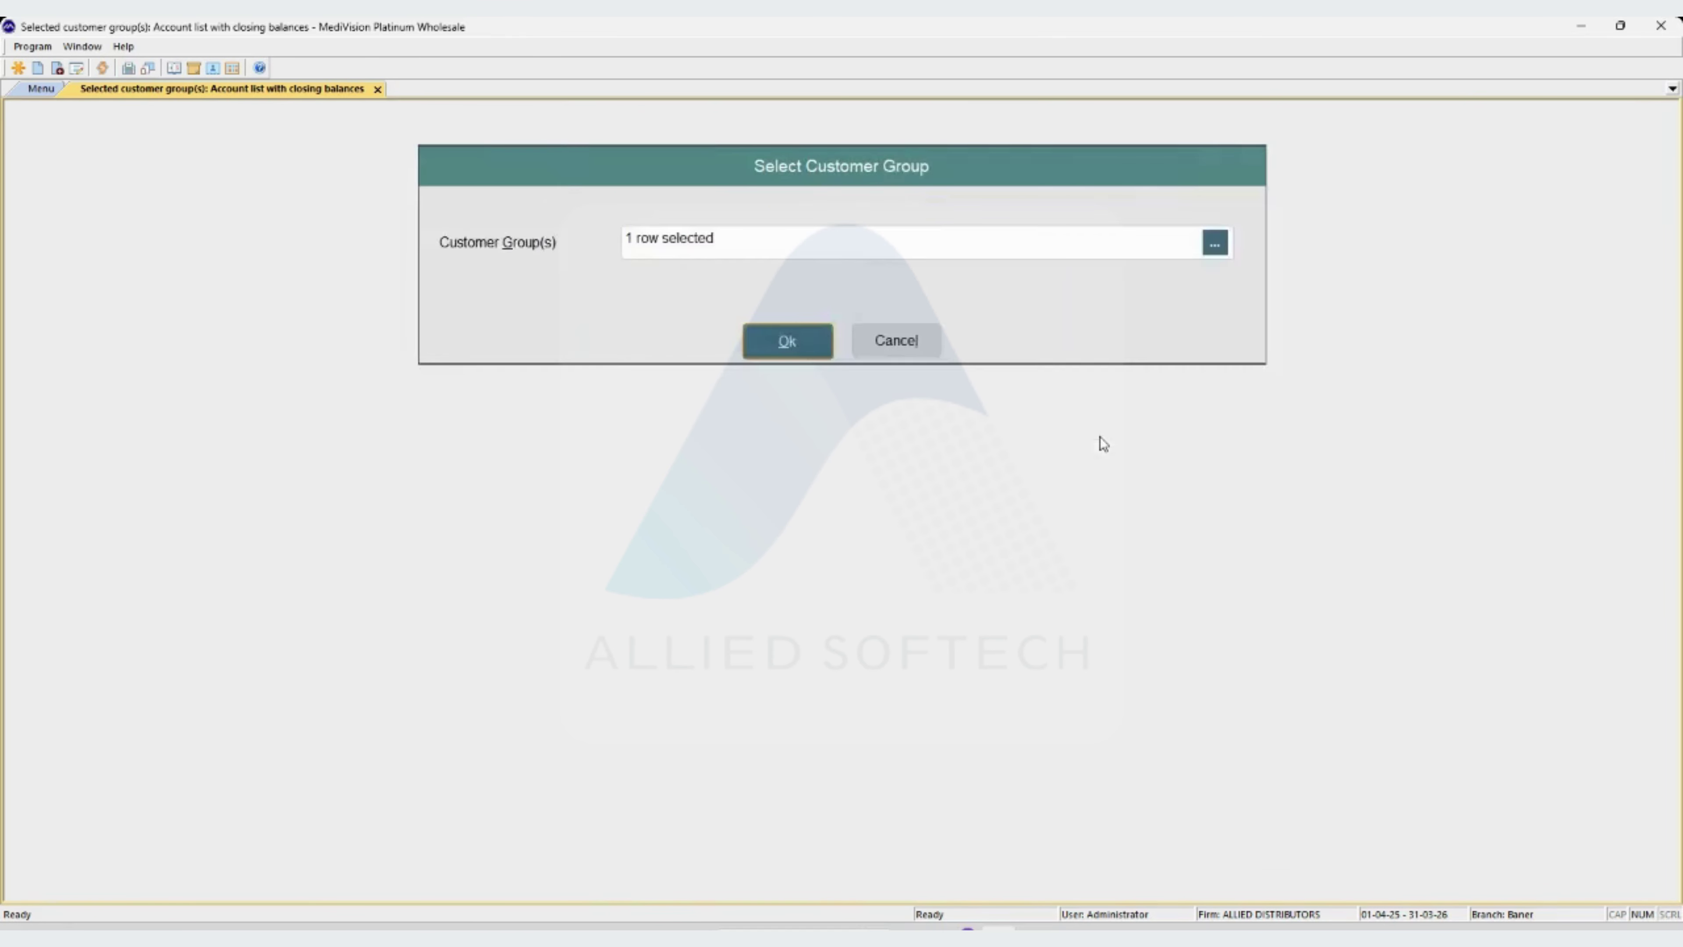
key(Return)
key(Escape)
key(Escape)
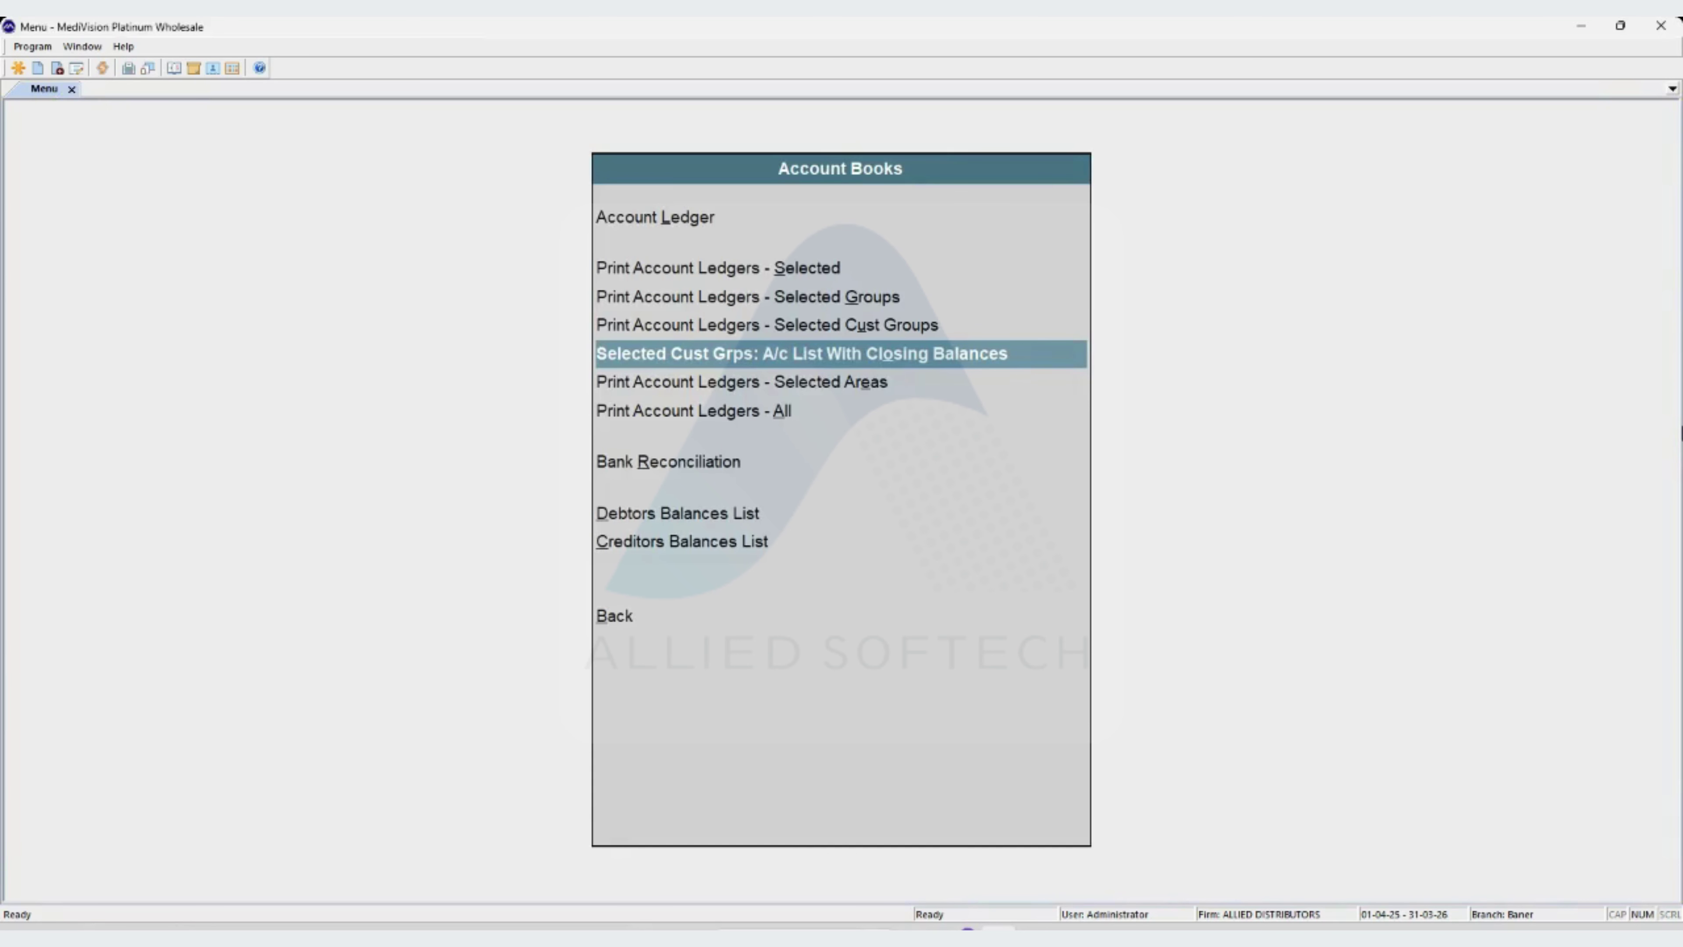
- Start Print Account Ledgers - Selected Areas and choose the BANER area
key(Down)
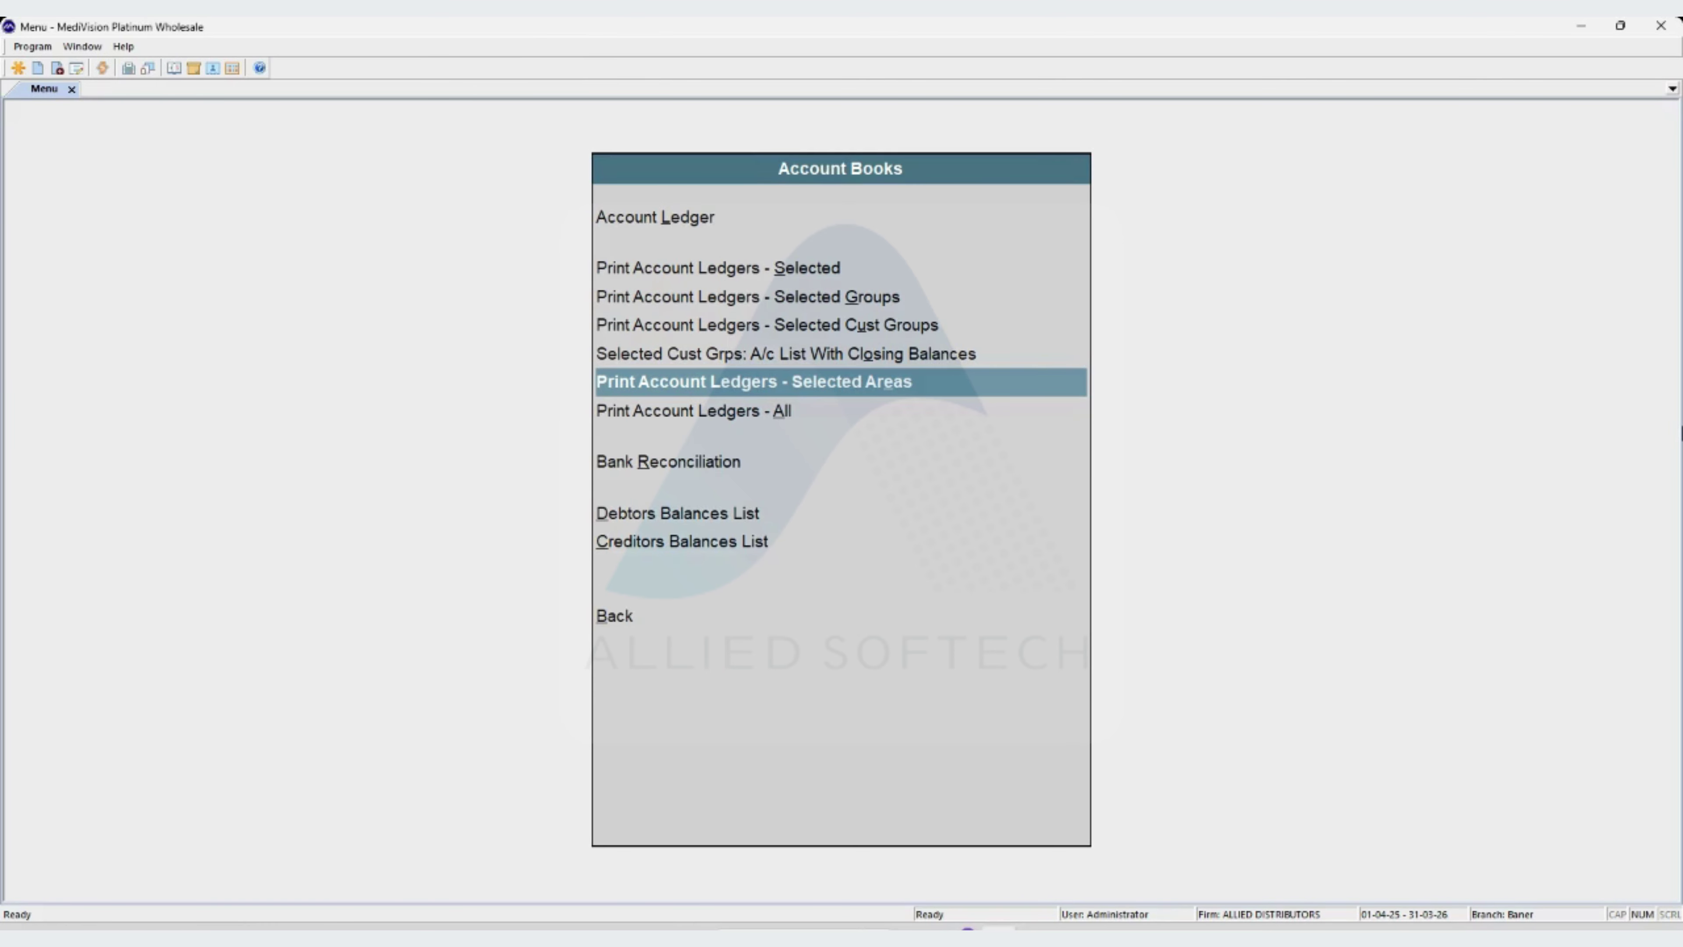
key(Return)
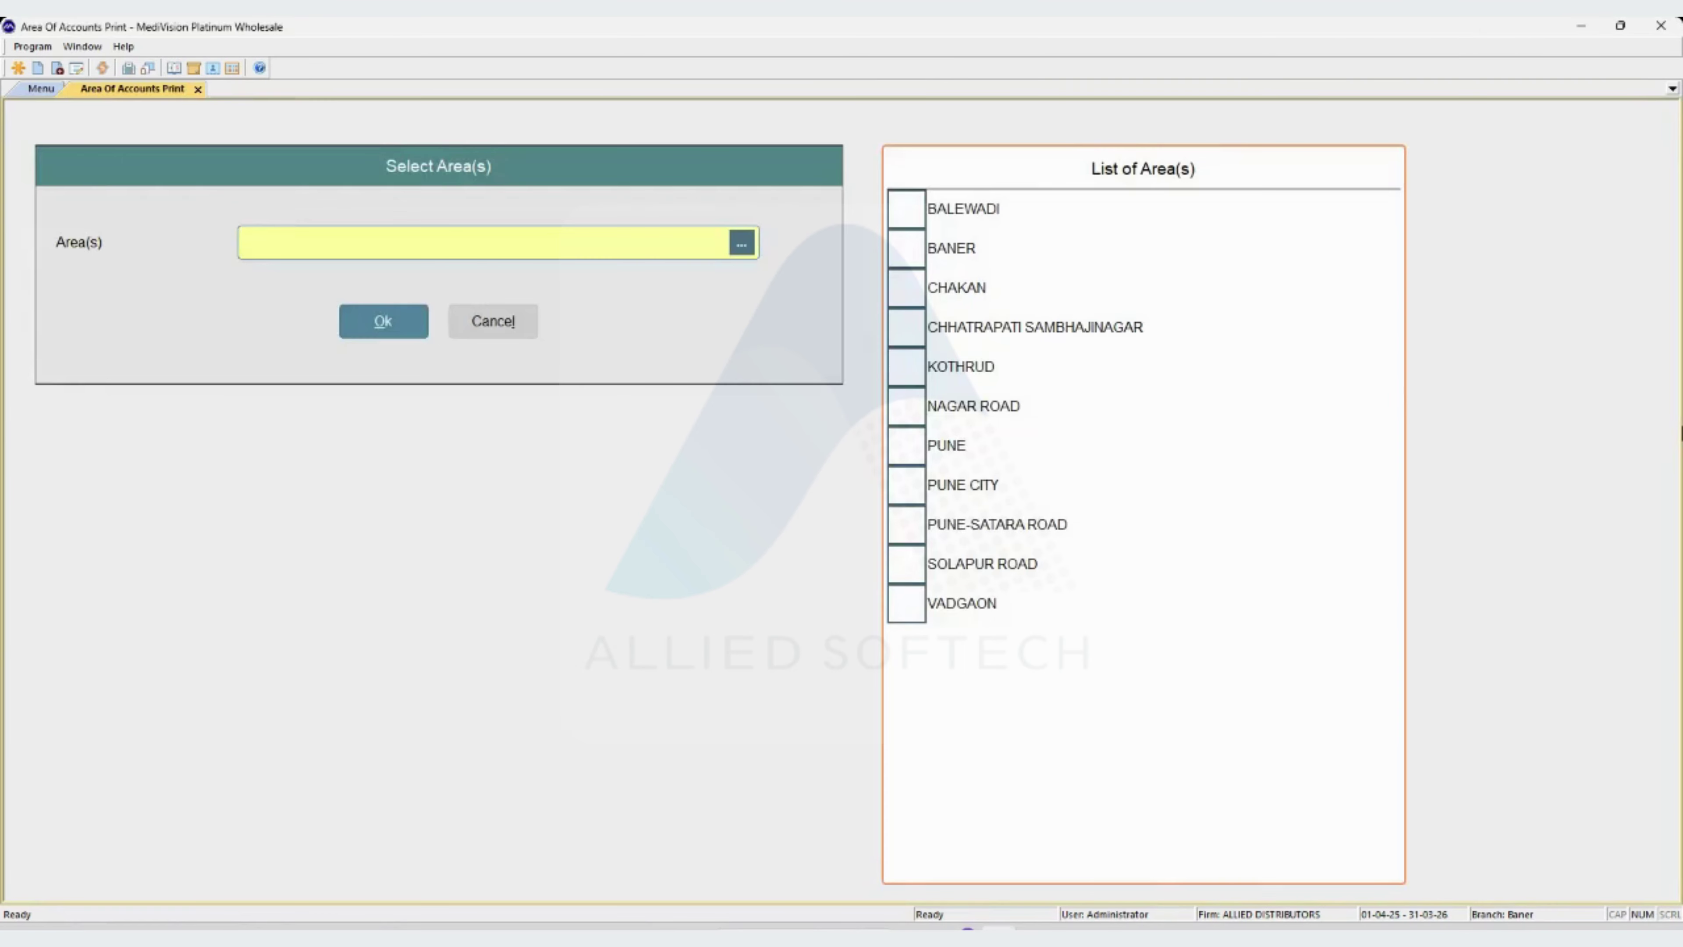
key(space)
key(Return)
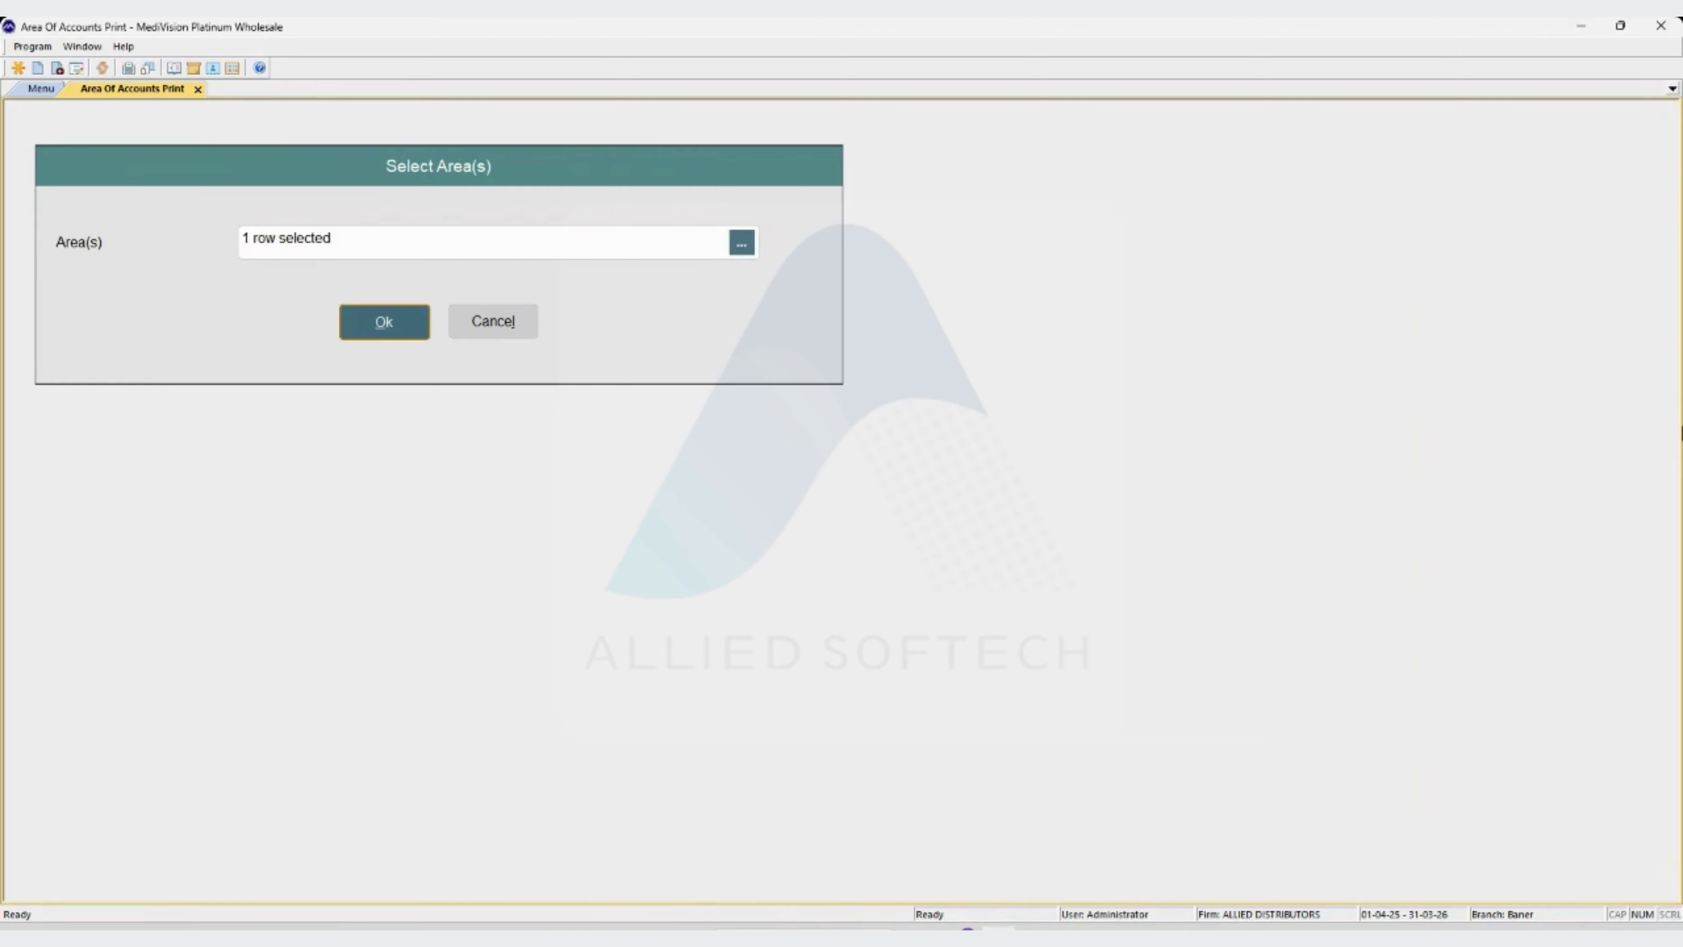
- Reopen the area list, toggle the area choices, and confirm the selection with a single area
key(shift+Tab)
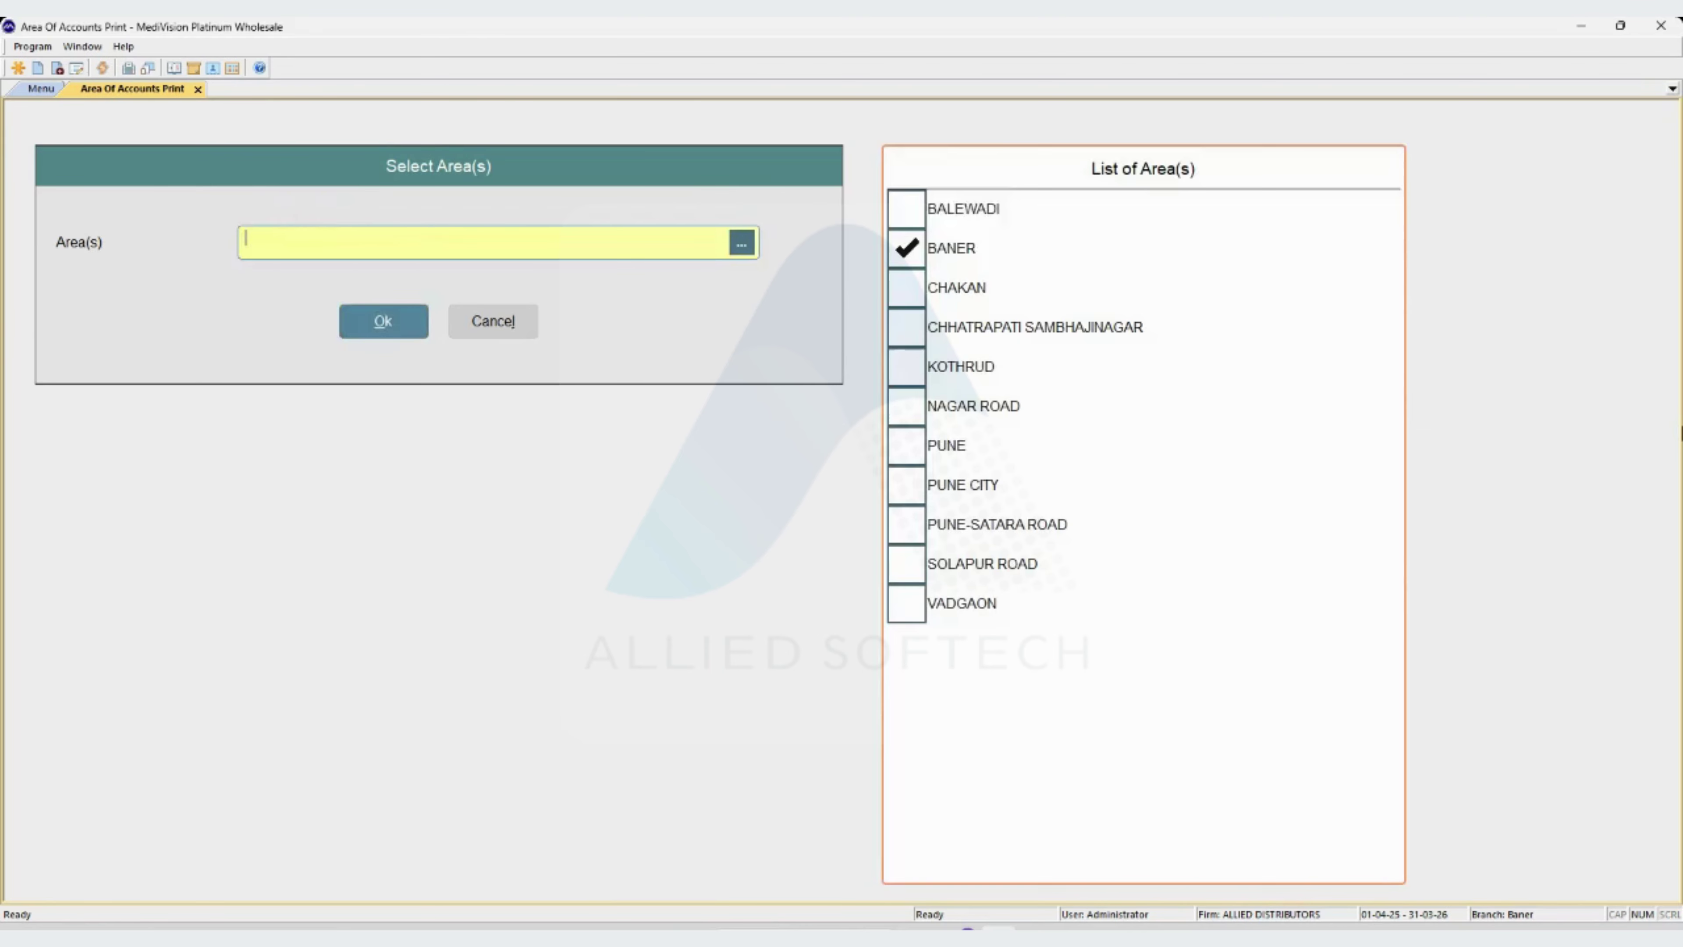
key(space)
key(Down)
key(space)
key(Up)
key(space)
key(space)
key(Tab)
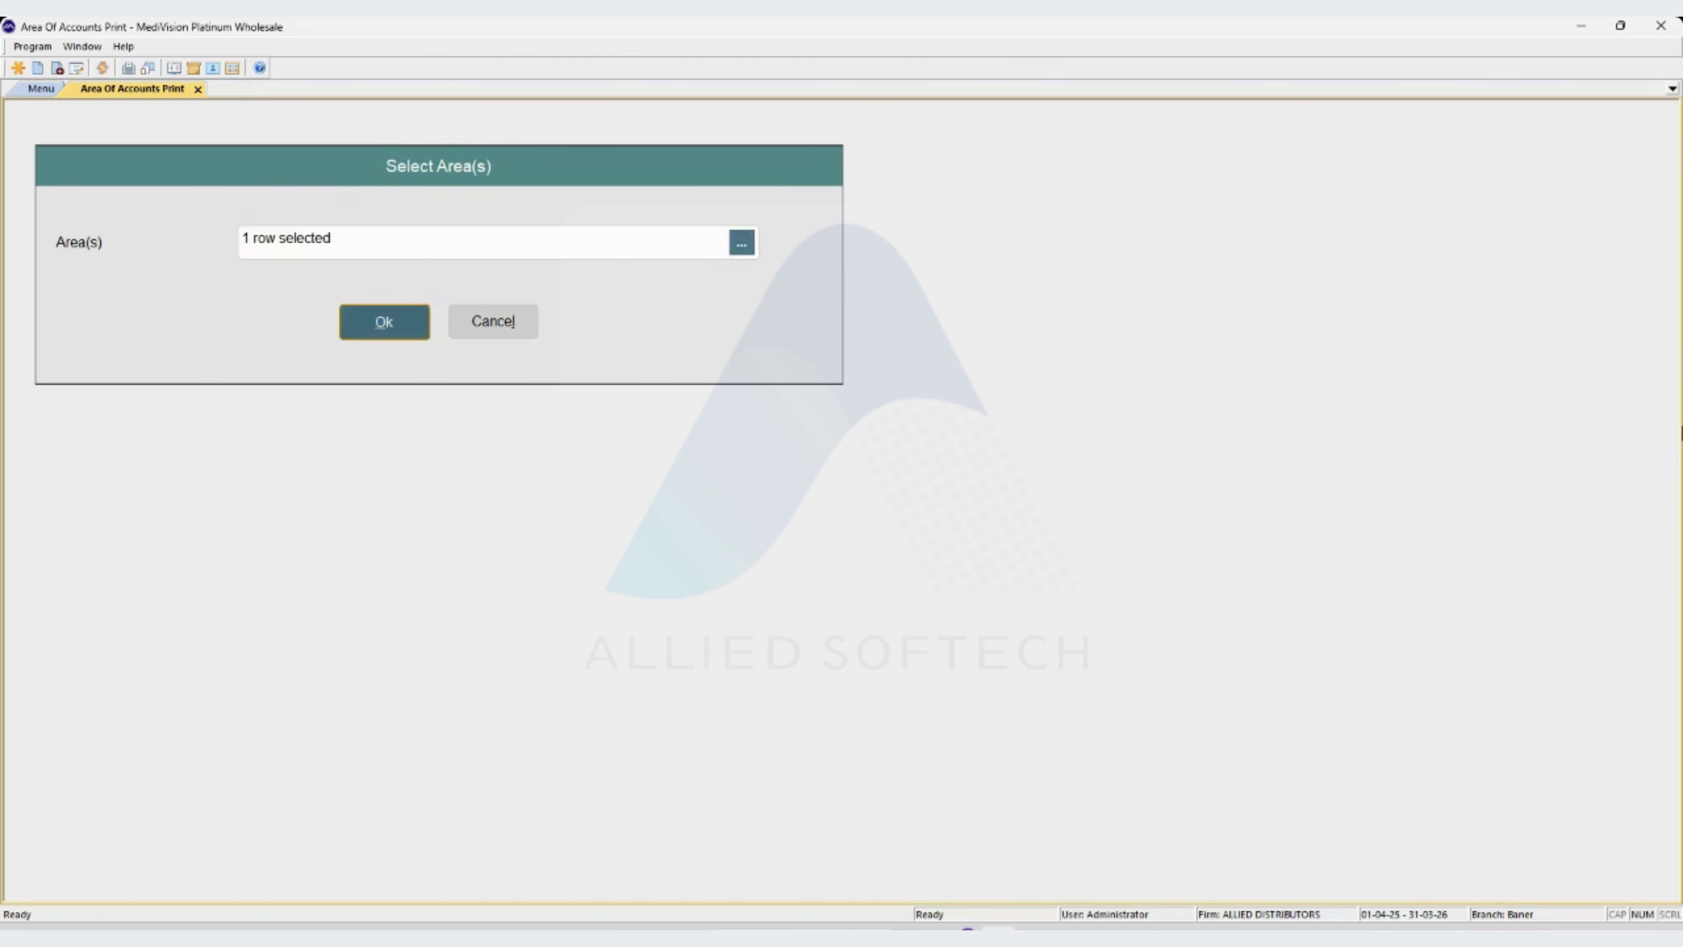
key(Return)
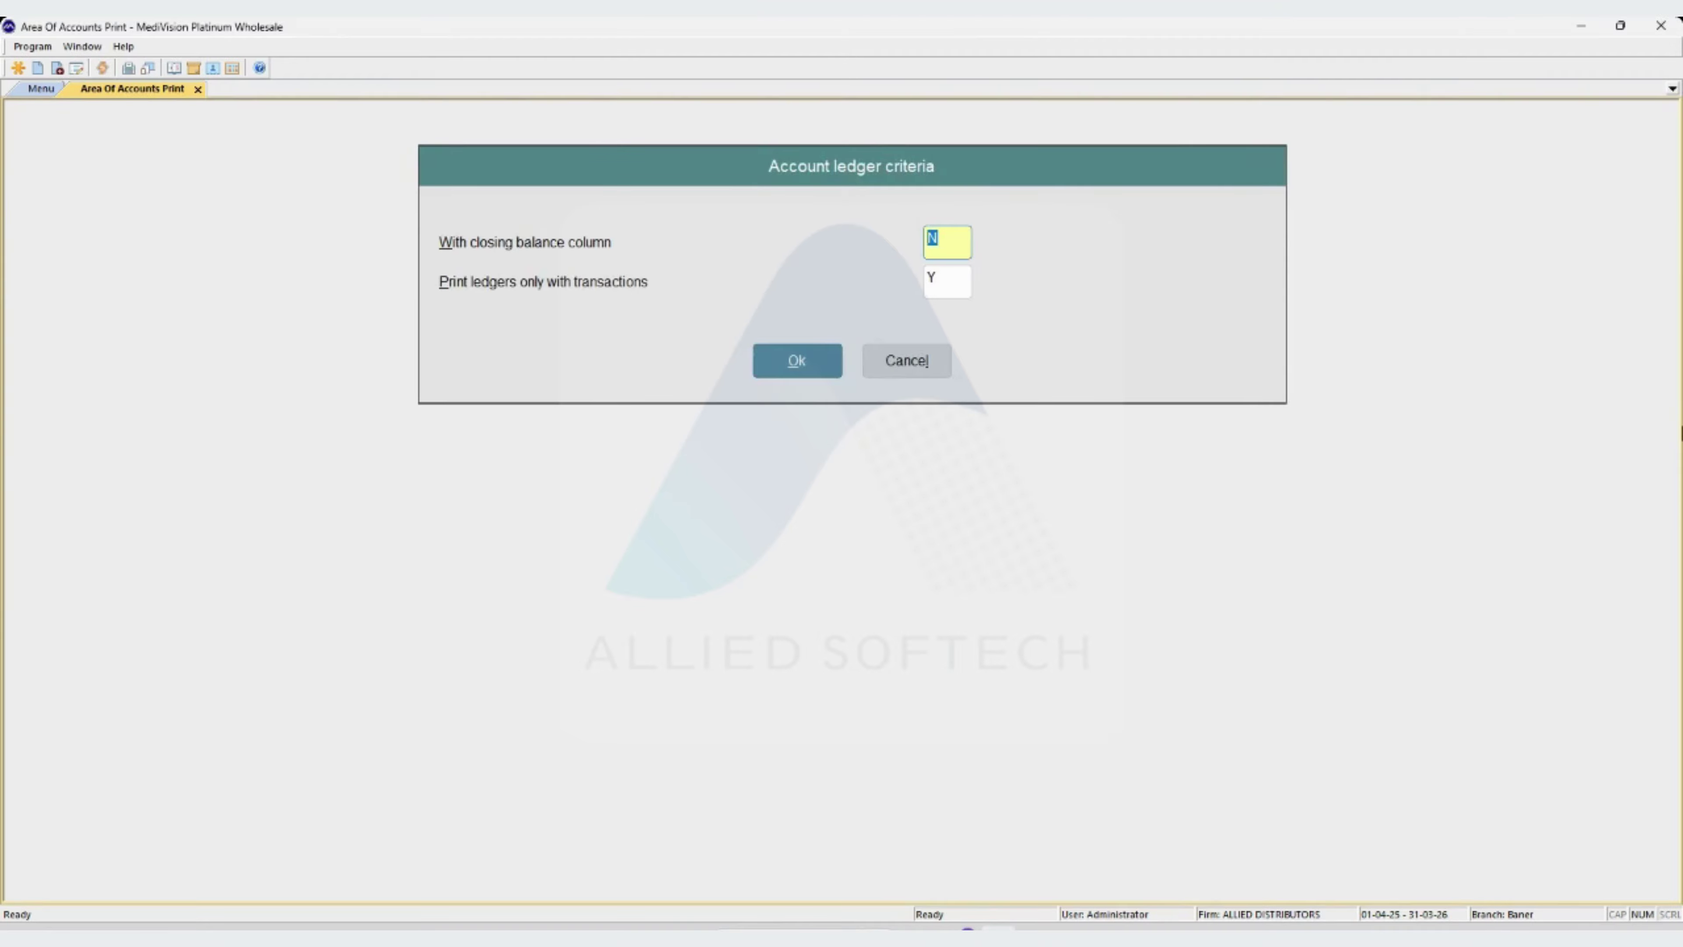
- Accept the area ledger criteria with closing balance column N and print ledgers only with transactions Y
key(Tab)
key(Tab)
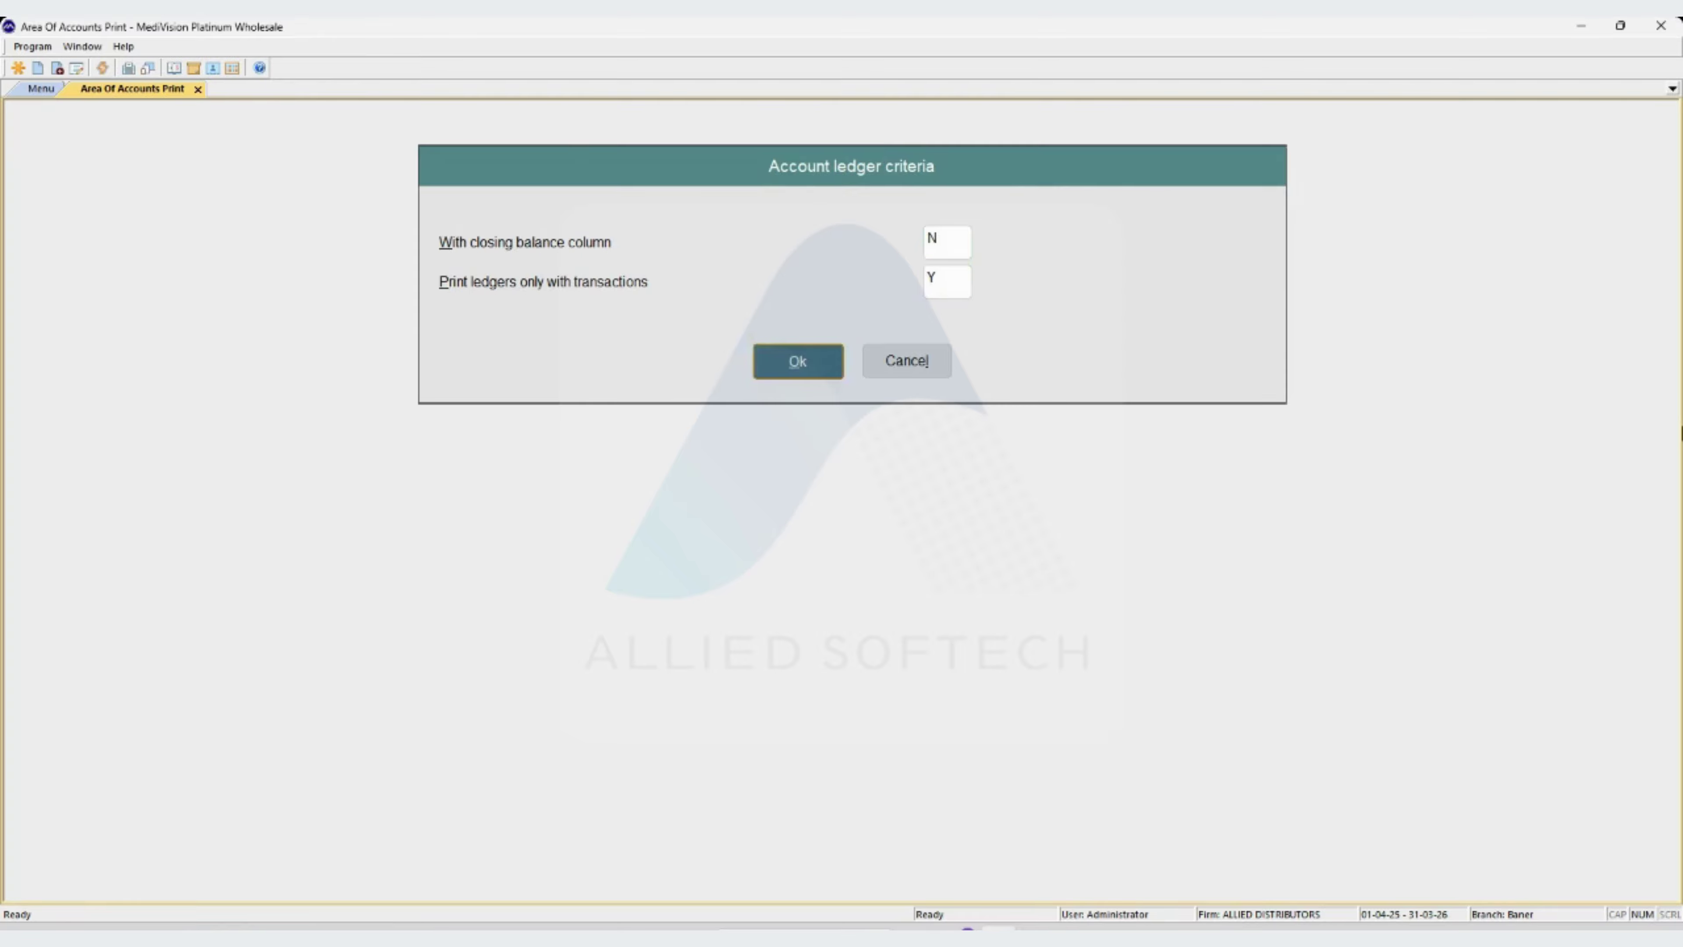
key(Return)
- Set the date range to 01-04-25 through 10-11-25 and print the selected area's ledgers to report.pdf
text(011125)
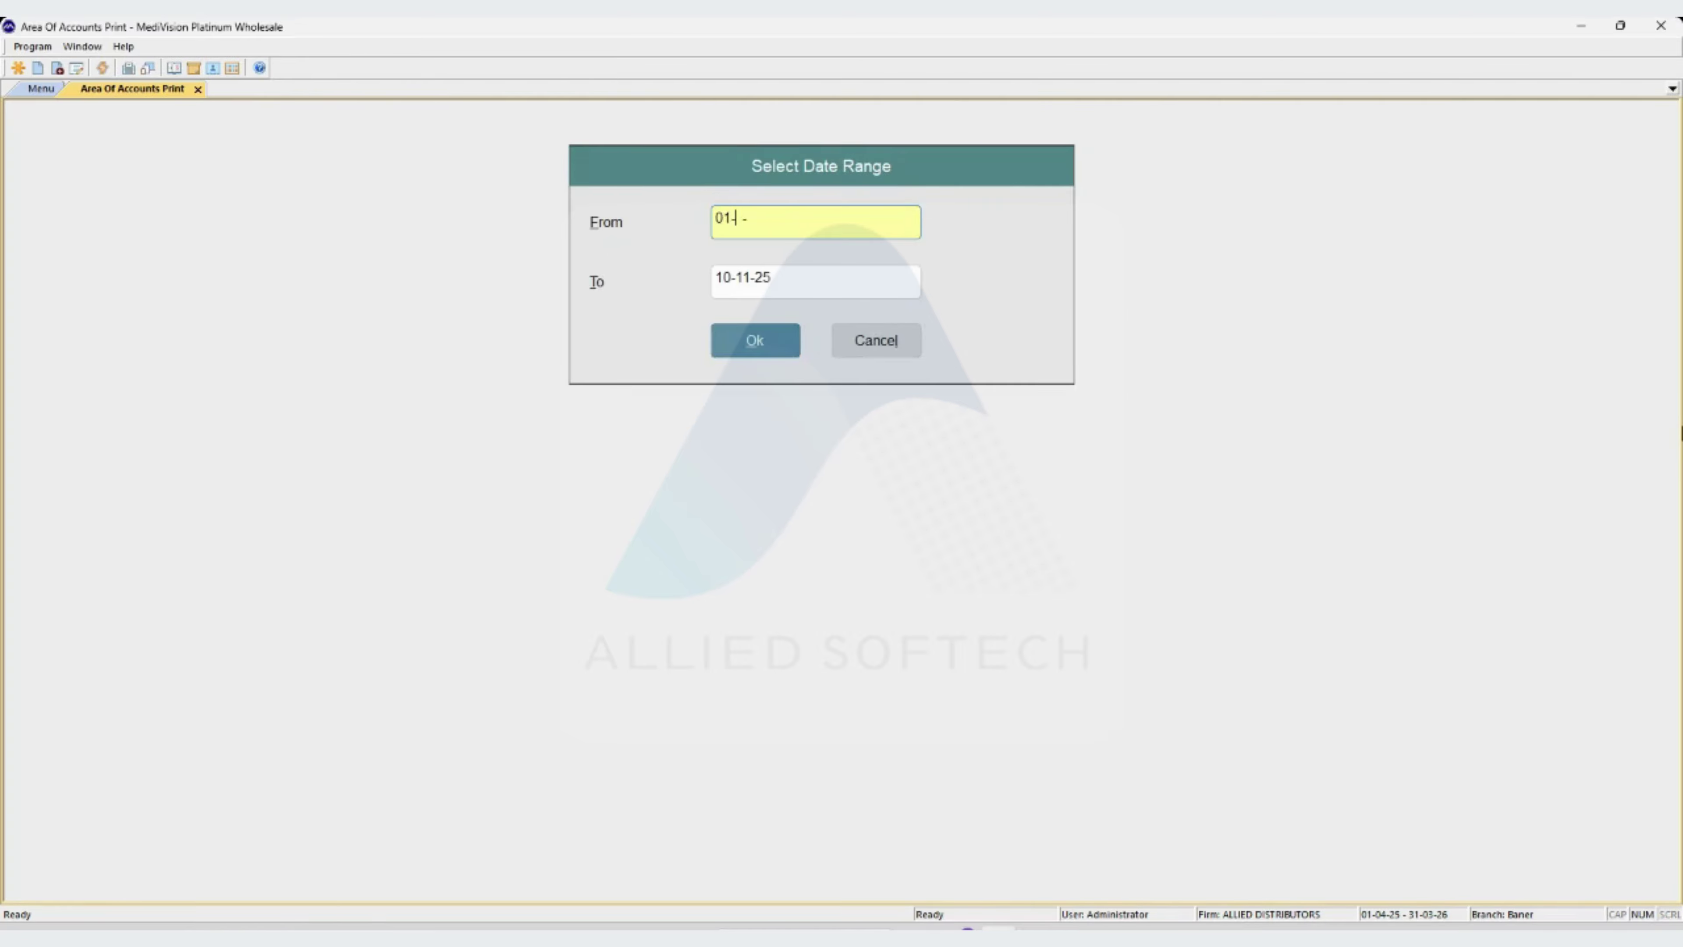
text(010425)
key(Return)
key(Return)
key(Return)
key(Return)
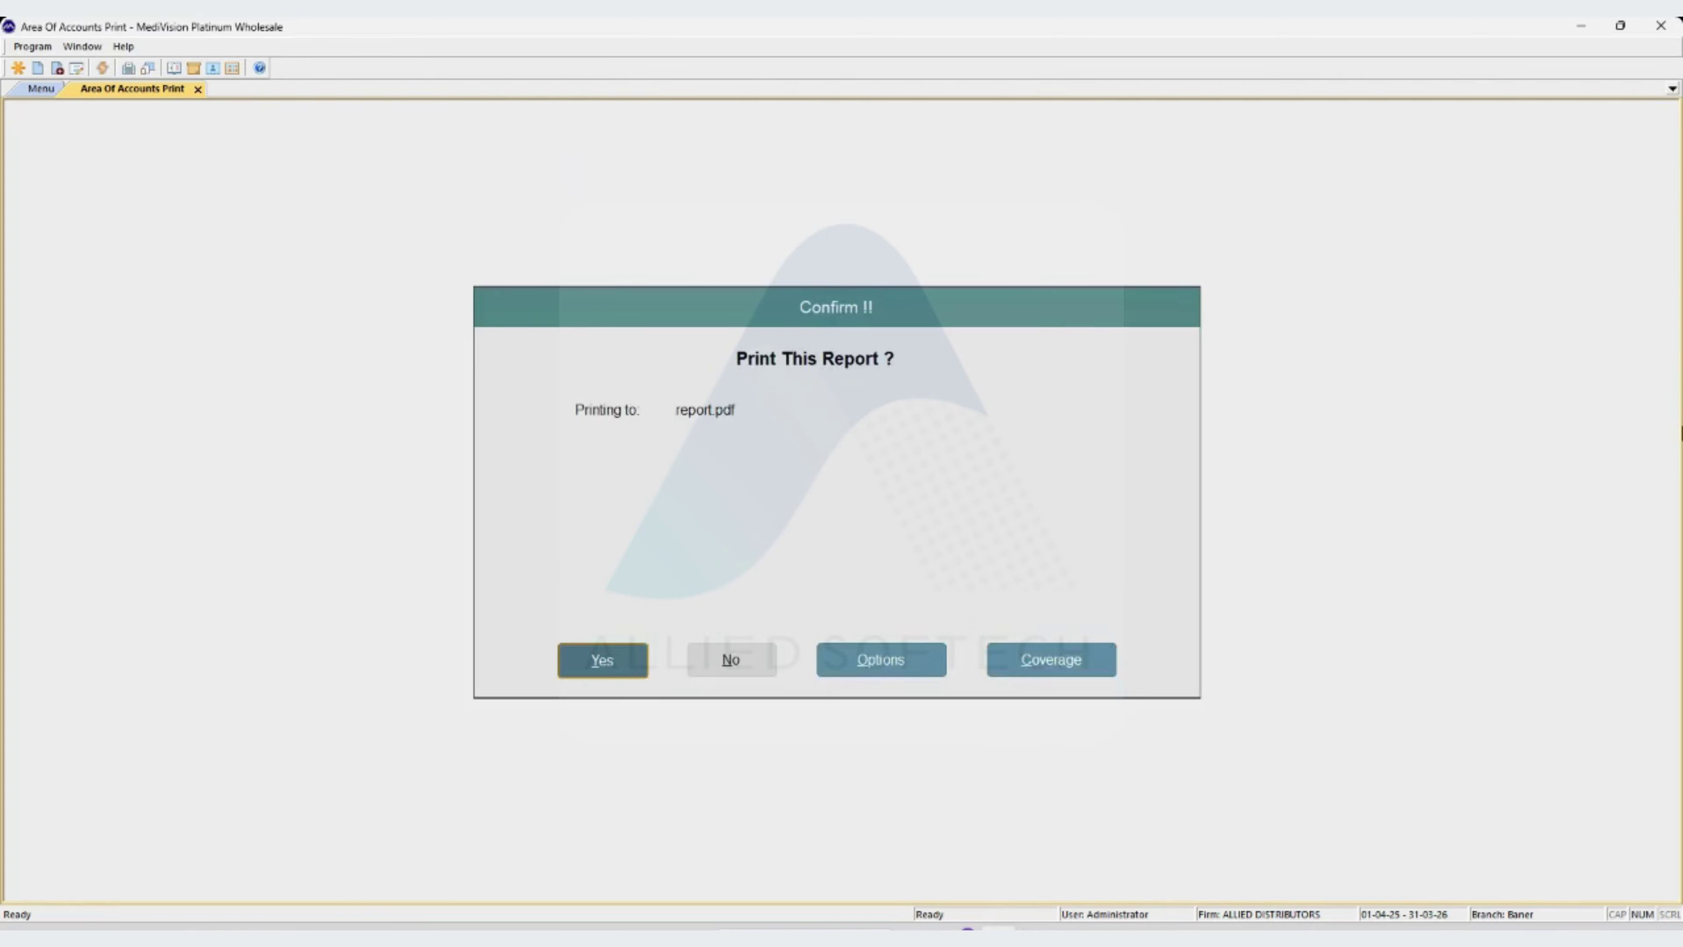
key(Return)
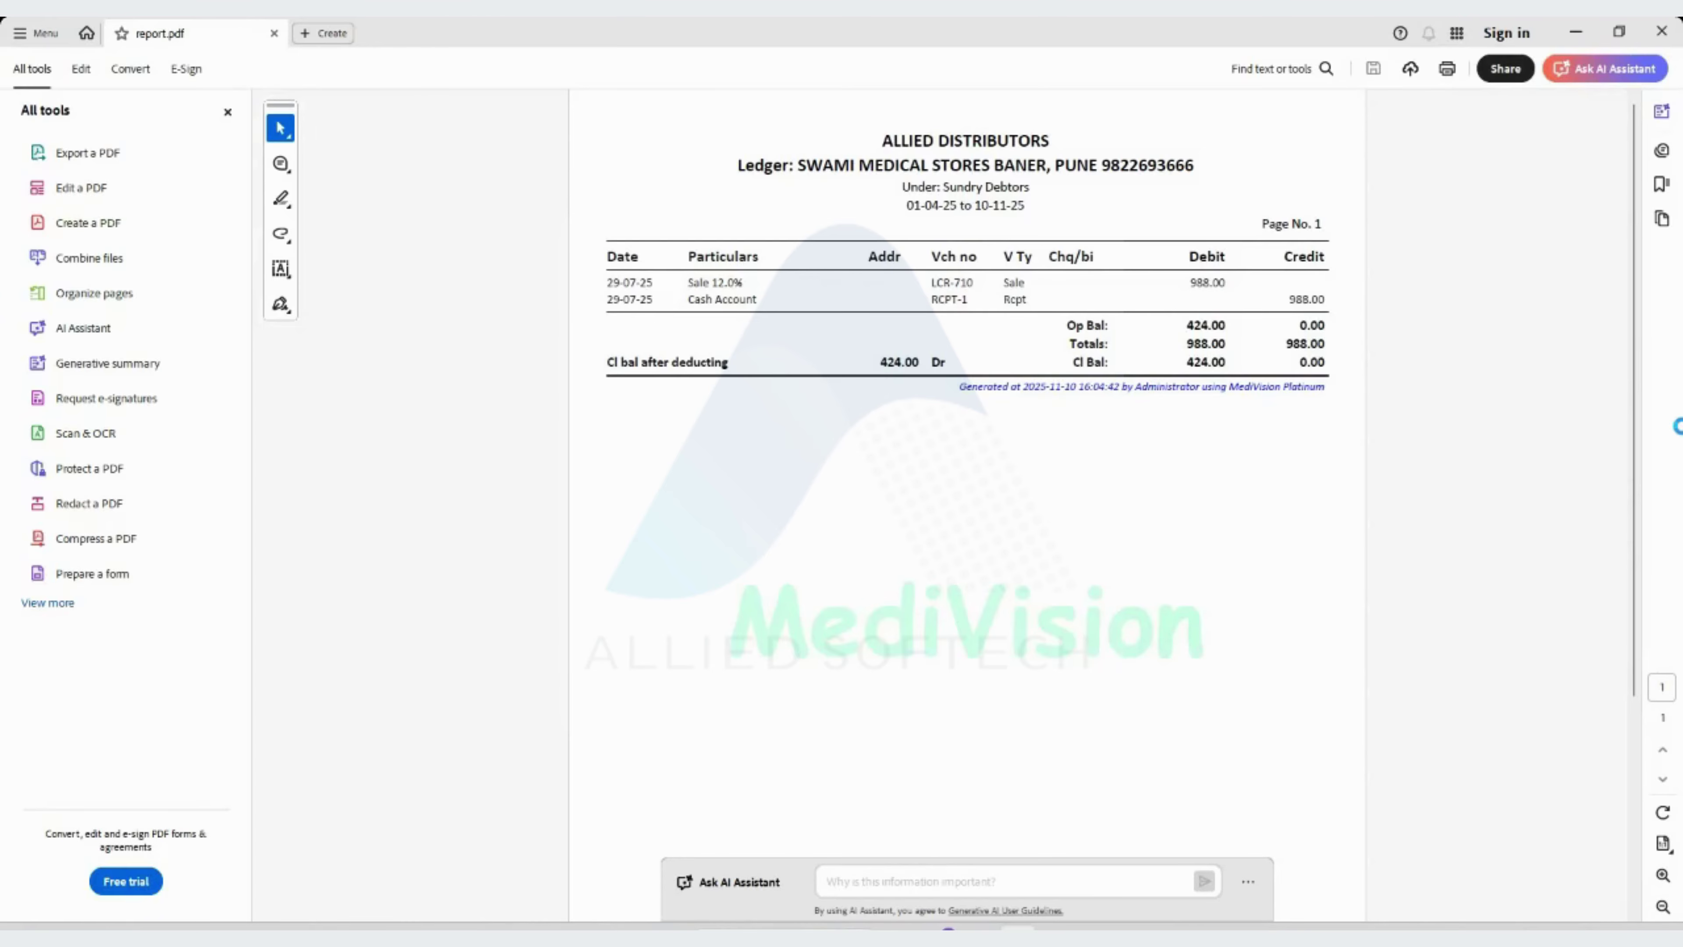
- Close the area ledger PDF and the area selection forms to return to Account Books
click(1661, 32)
key(Escape)
key(Escape)
key(Escape)
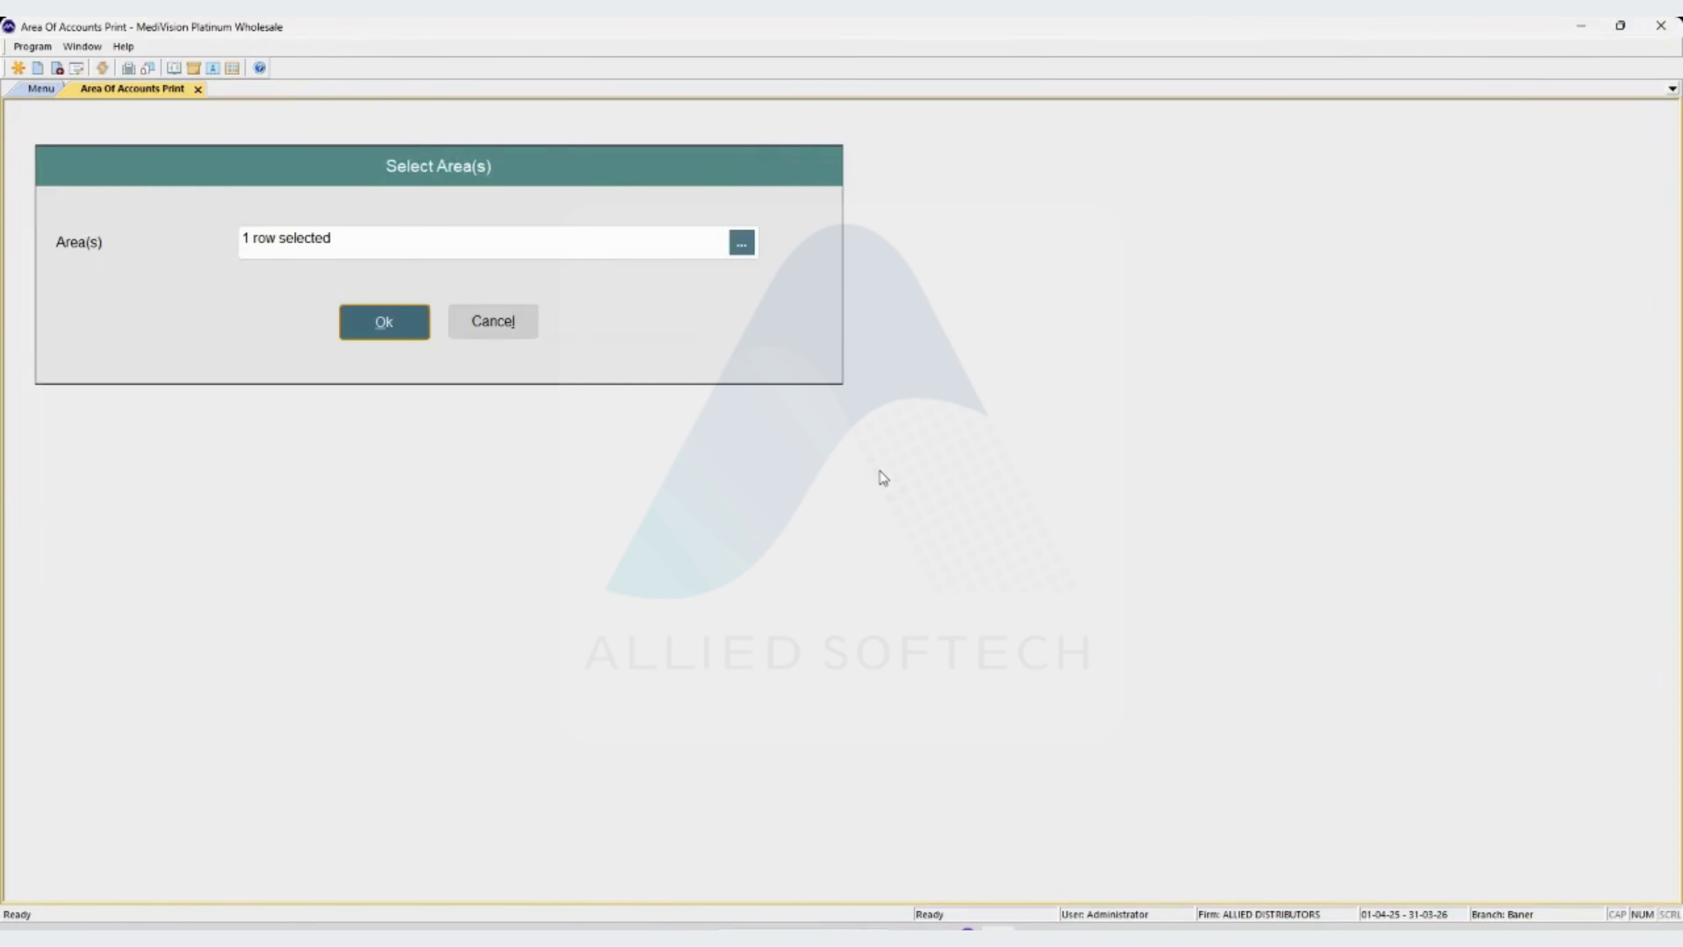
- Start Print Account Ledgers - All and set the date range to 01-04-25 through 10-11-25
key(Down)
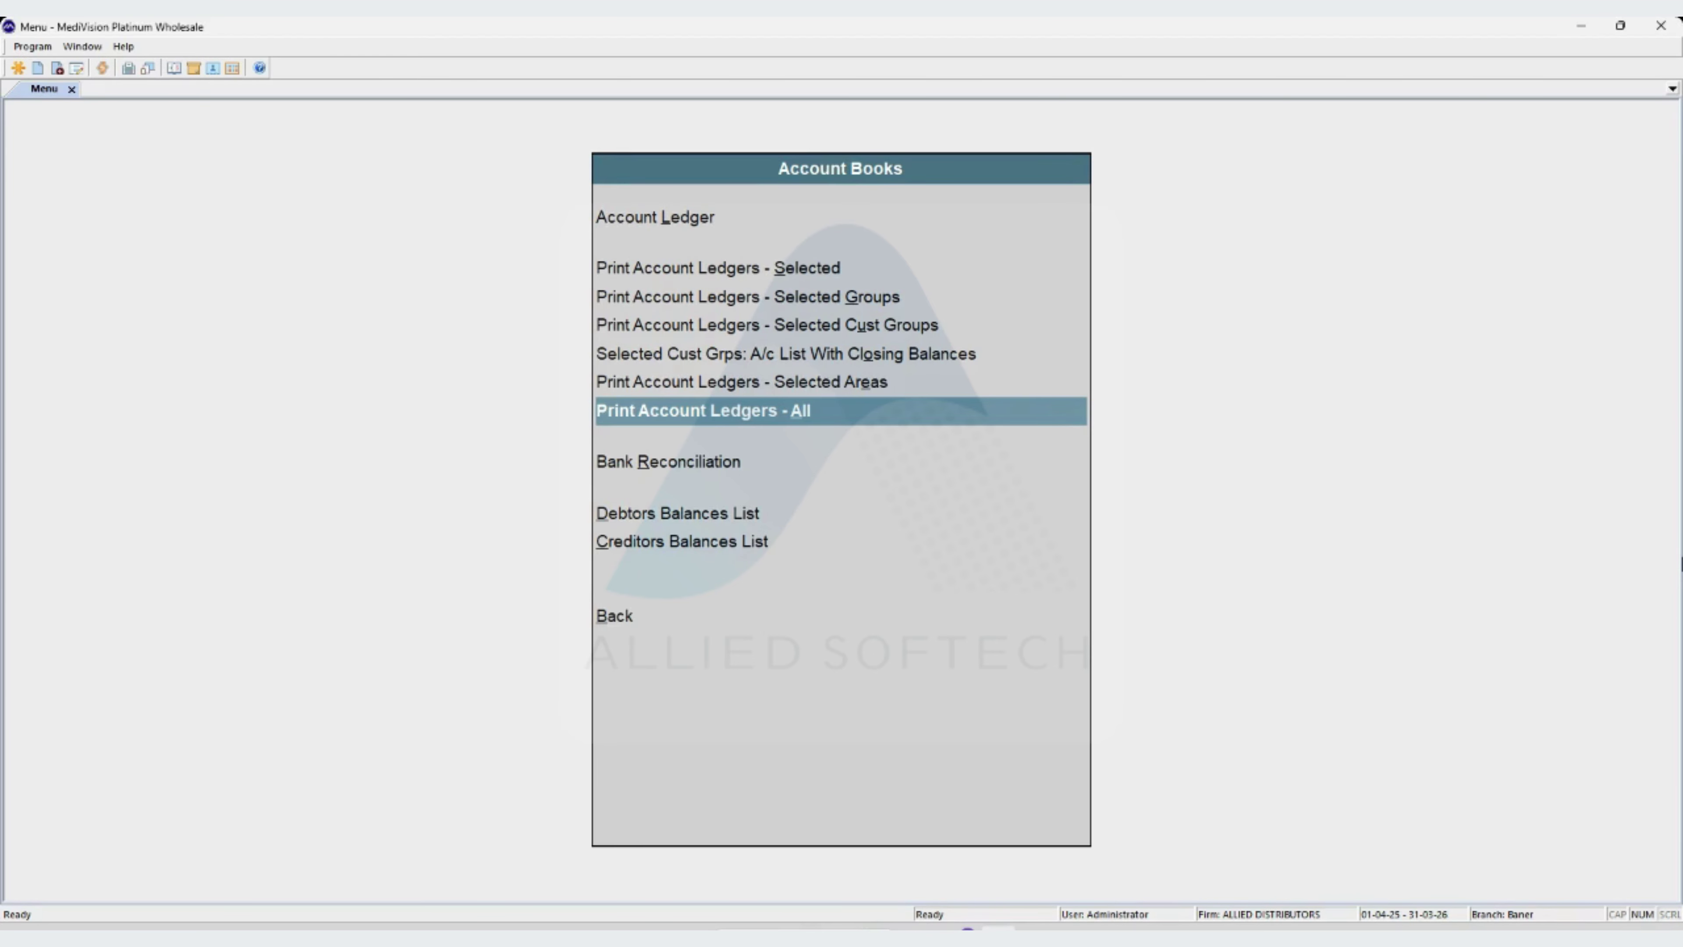
key(Return)
text(01-04-25)
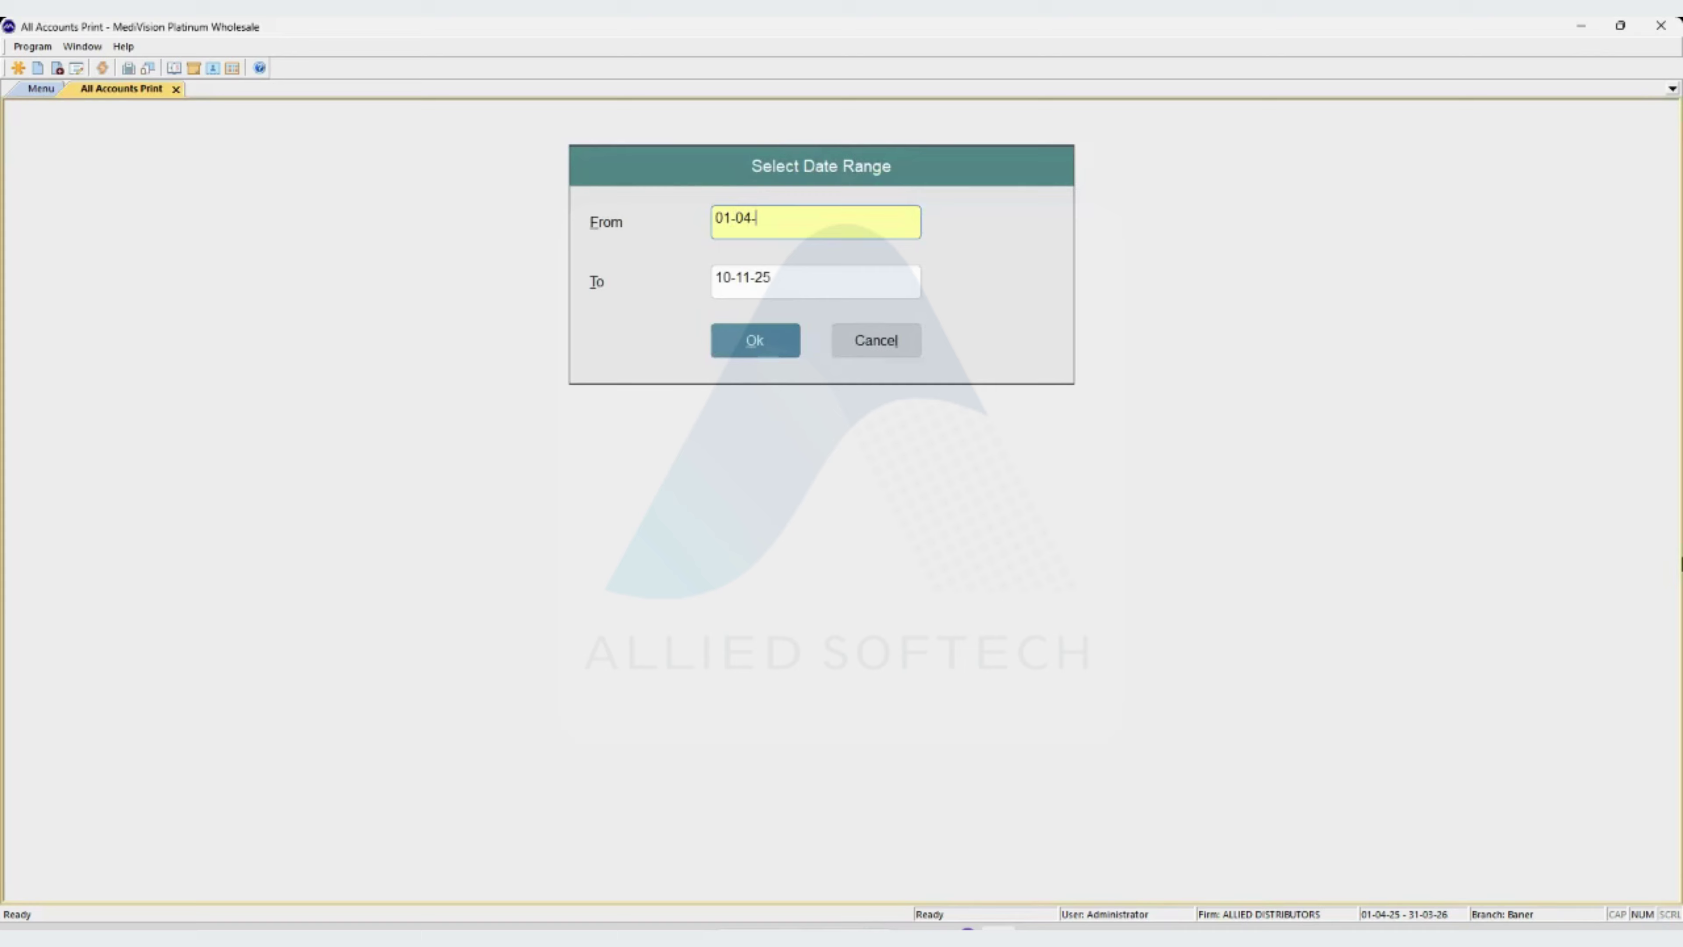
key(Return)
key(Return)
key(Return)
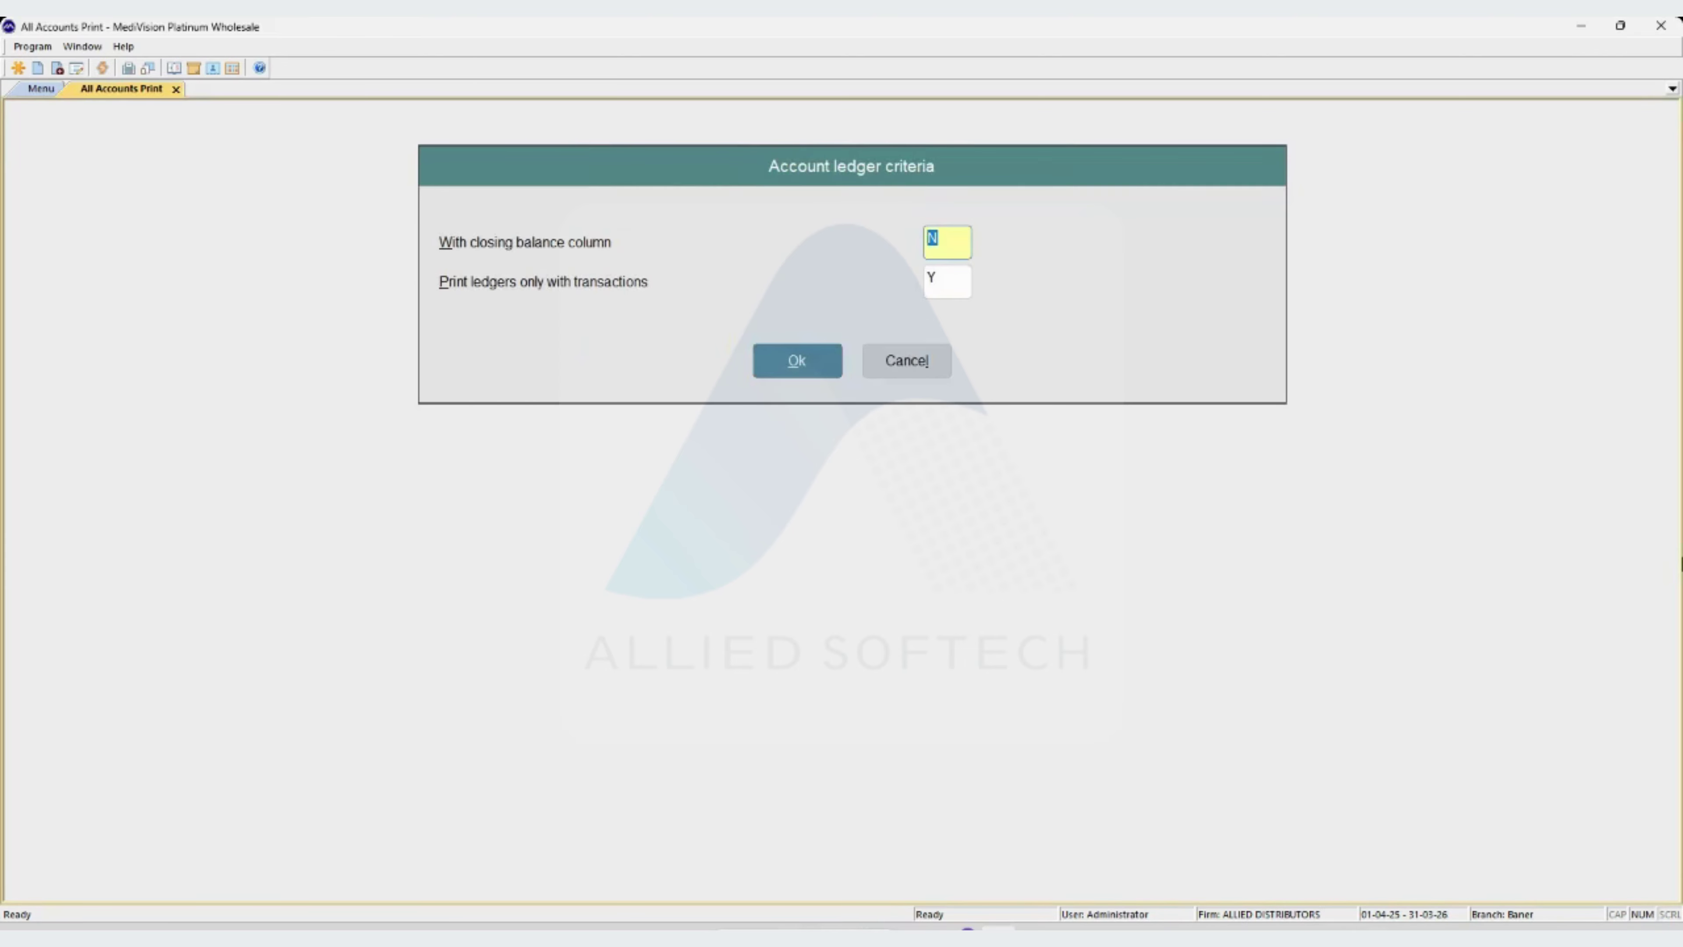
- Print all ledgers with transactions, without a closing balance column, to report.pdf, overwriting the existing file
key(Return)
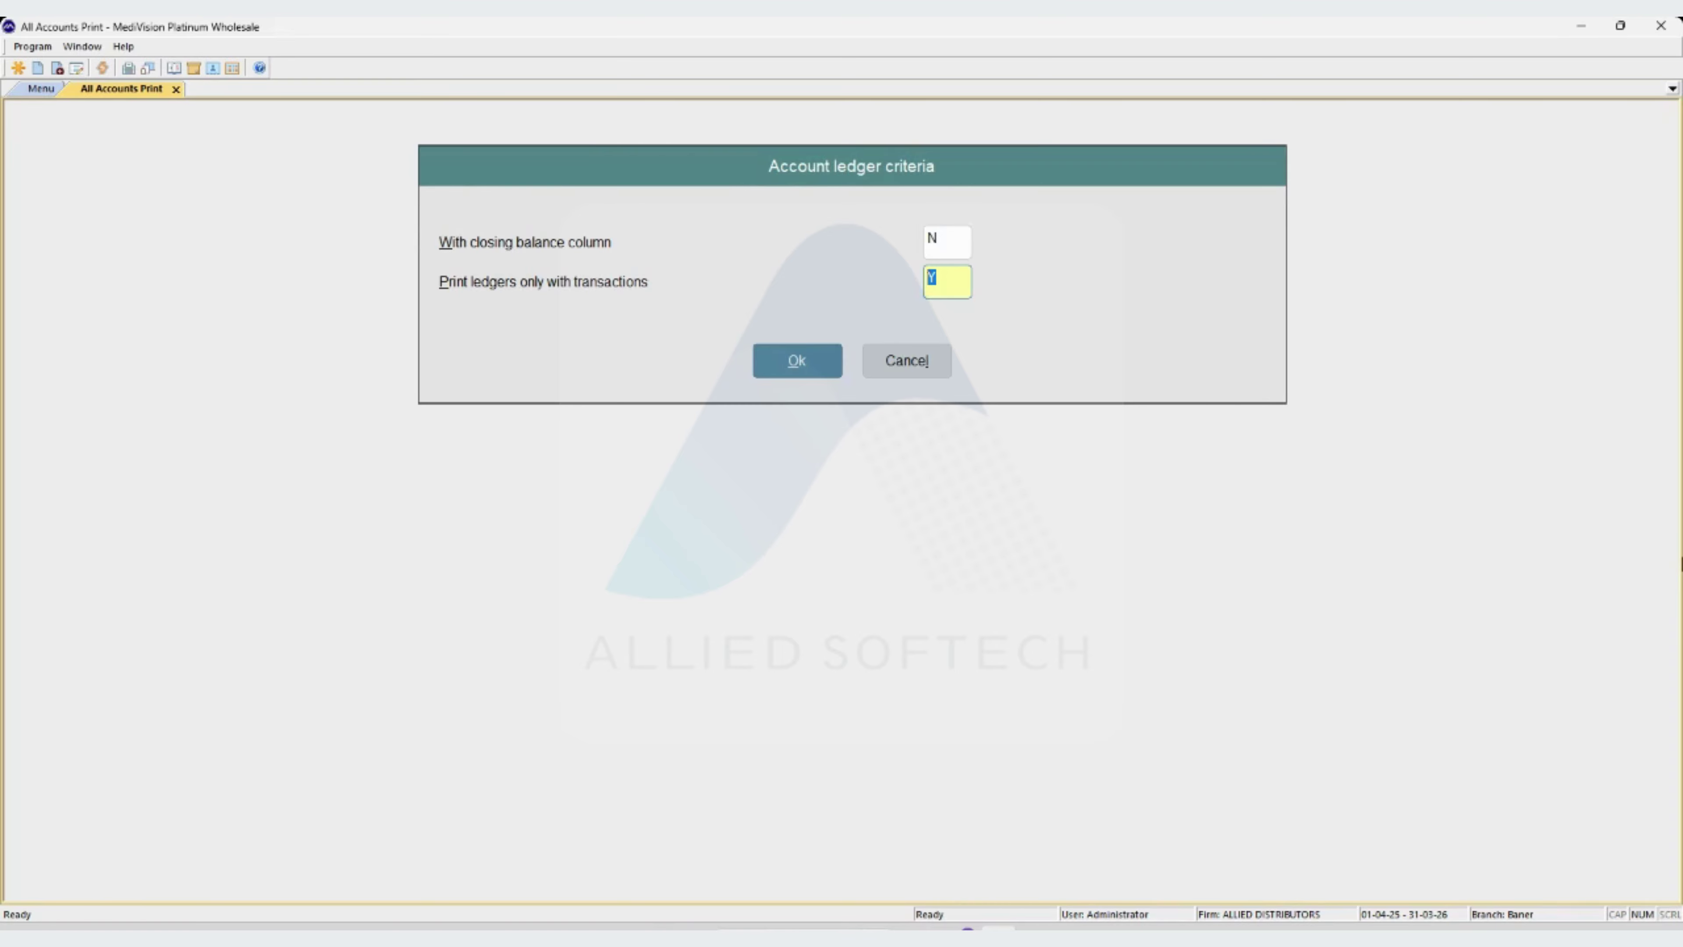
key(Return)
key(Return)
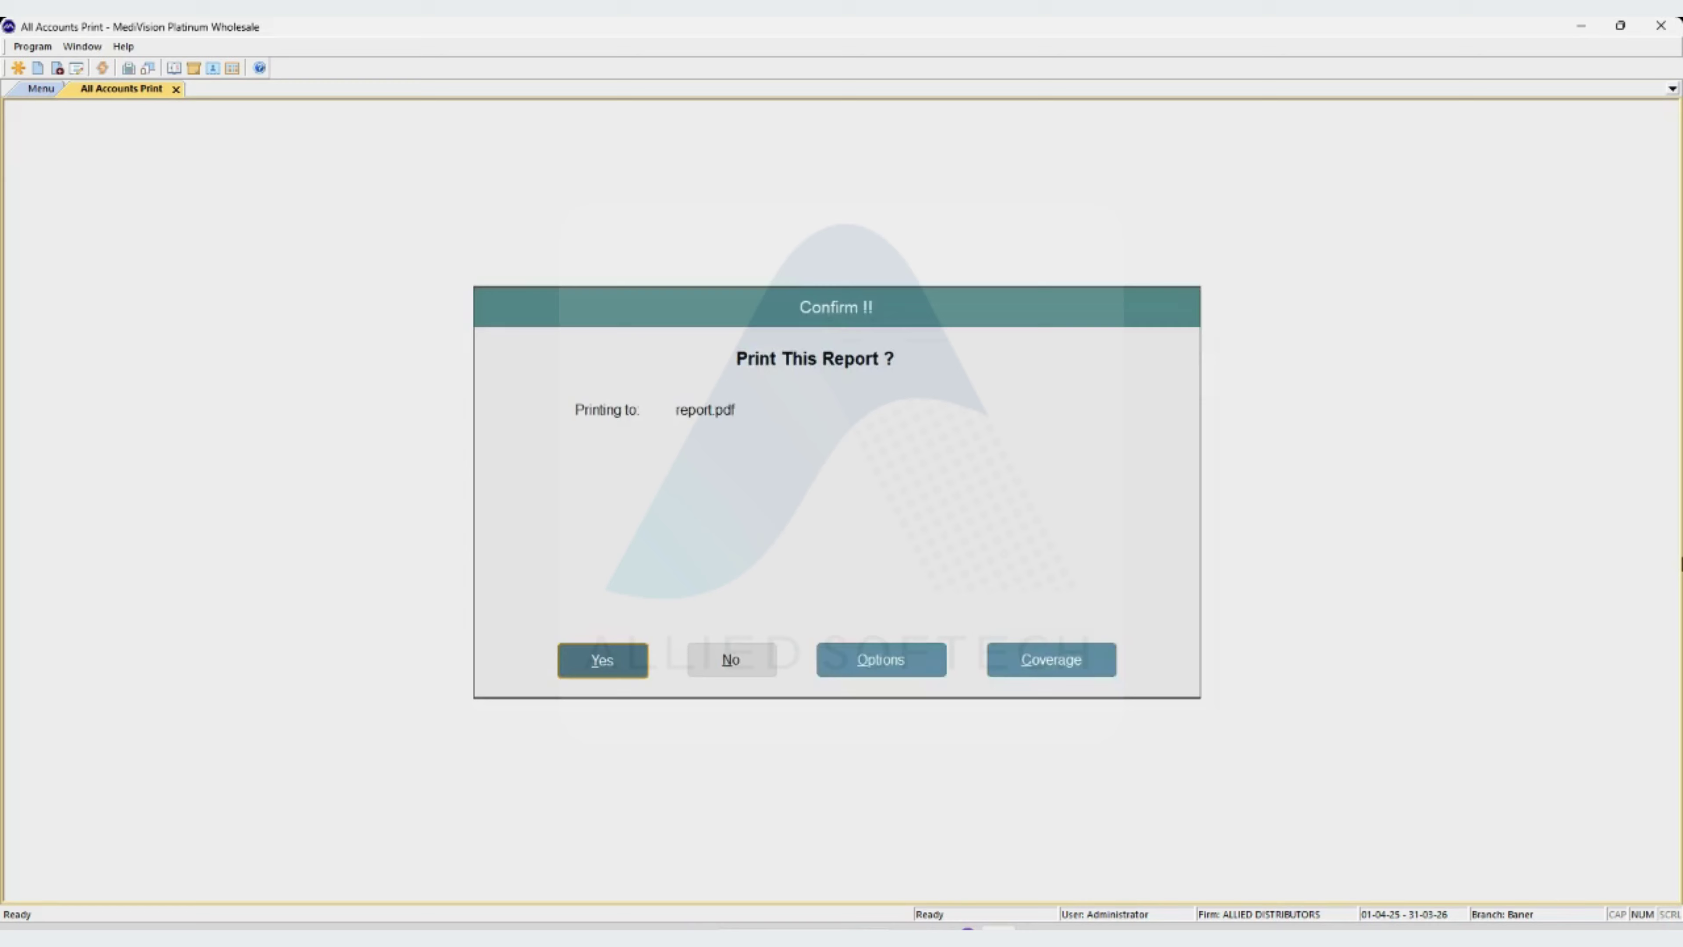
key(Return)
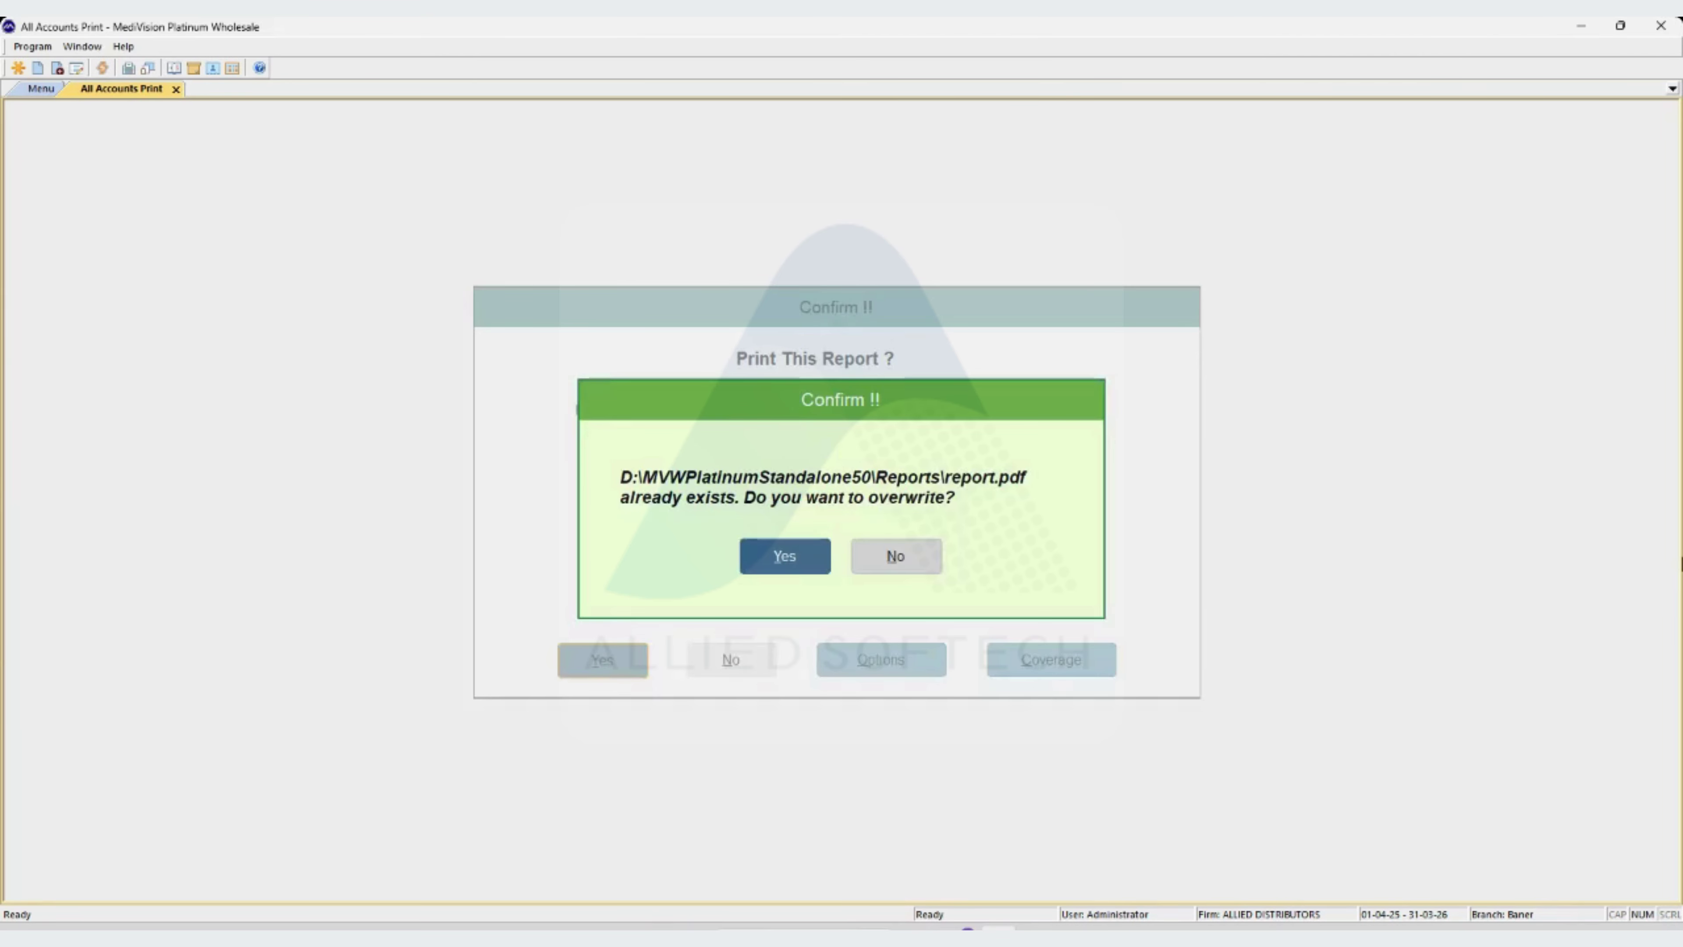
key(Return)
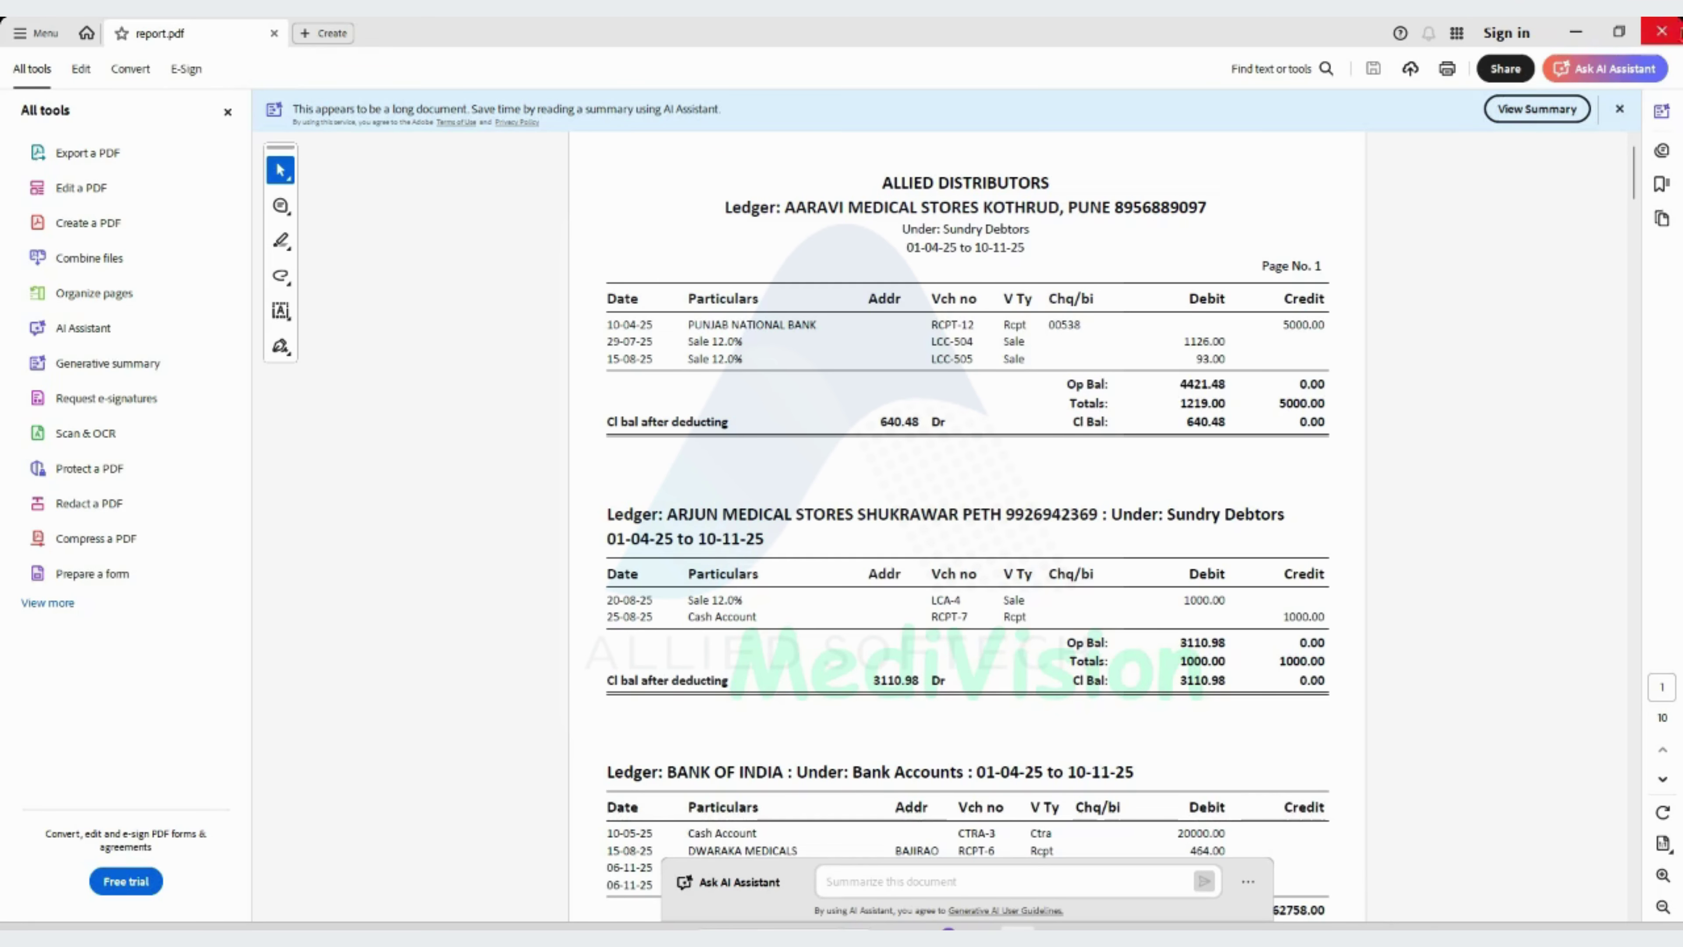
- Close the all-accounts ledger PDF and the date range form to return to Account Books
click(1654, 33)
key(Escape)
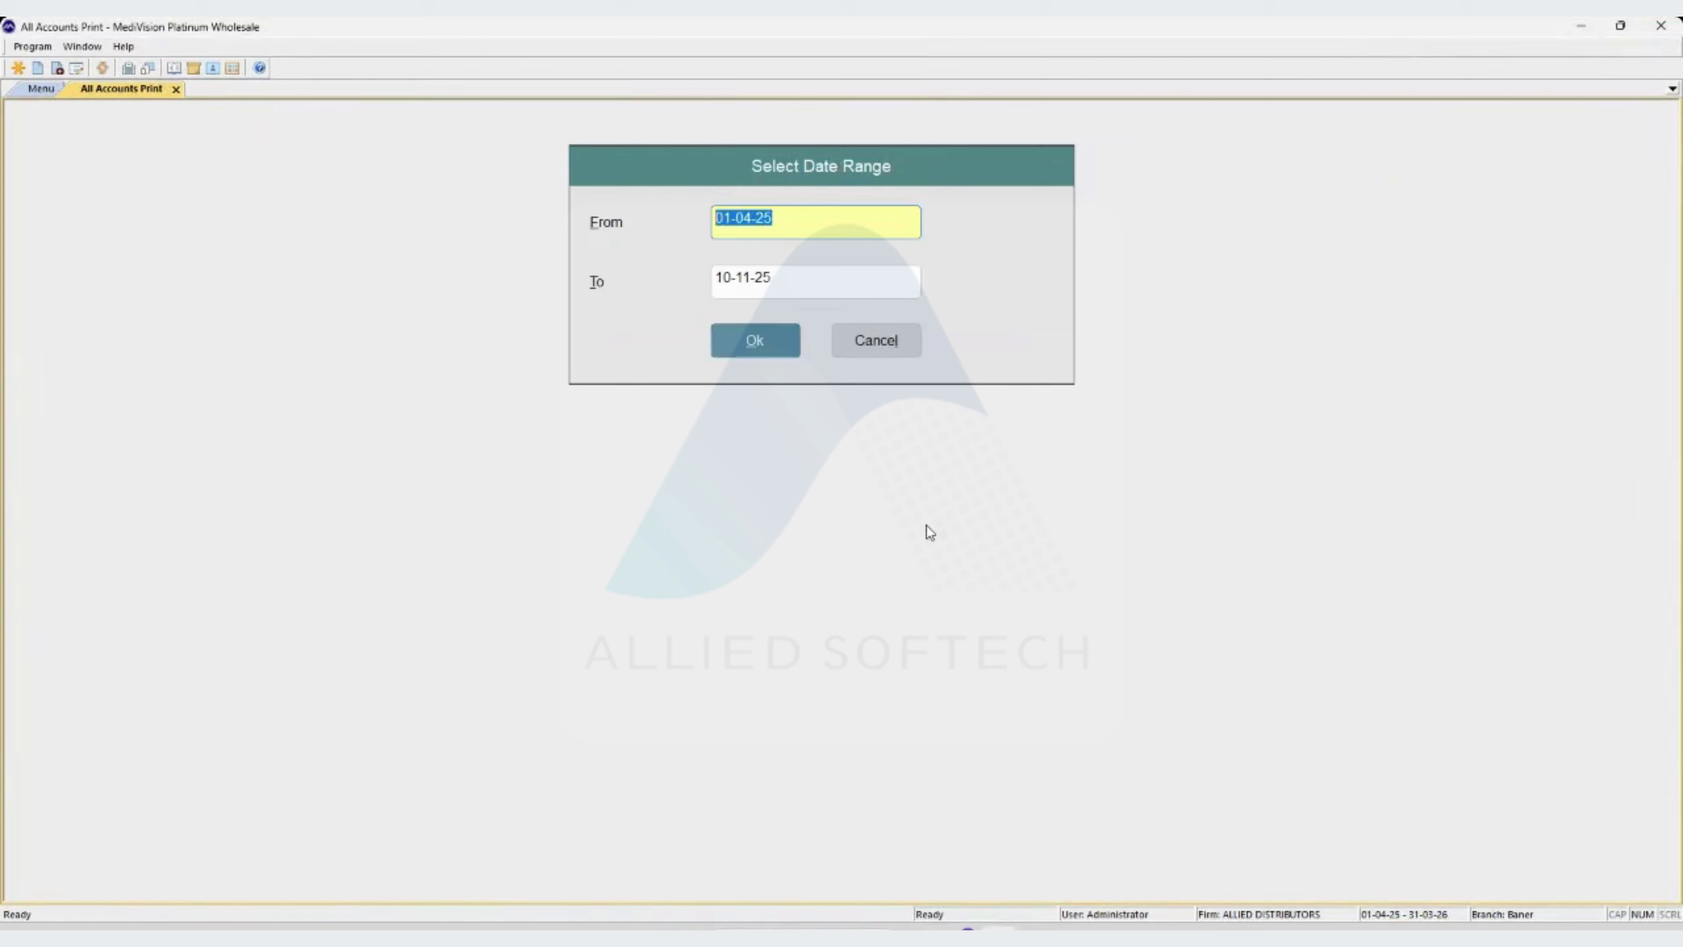
key(Escape)
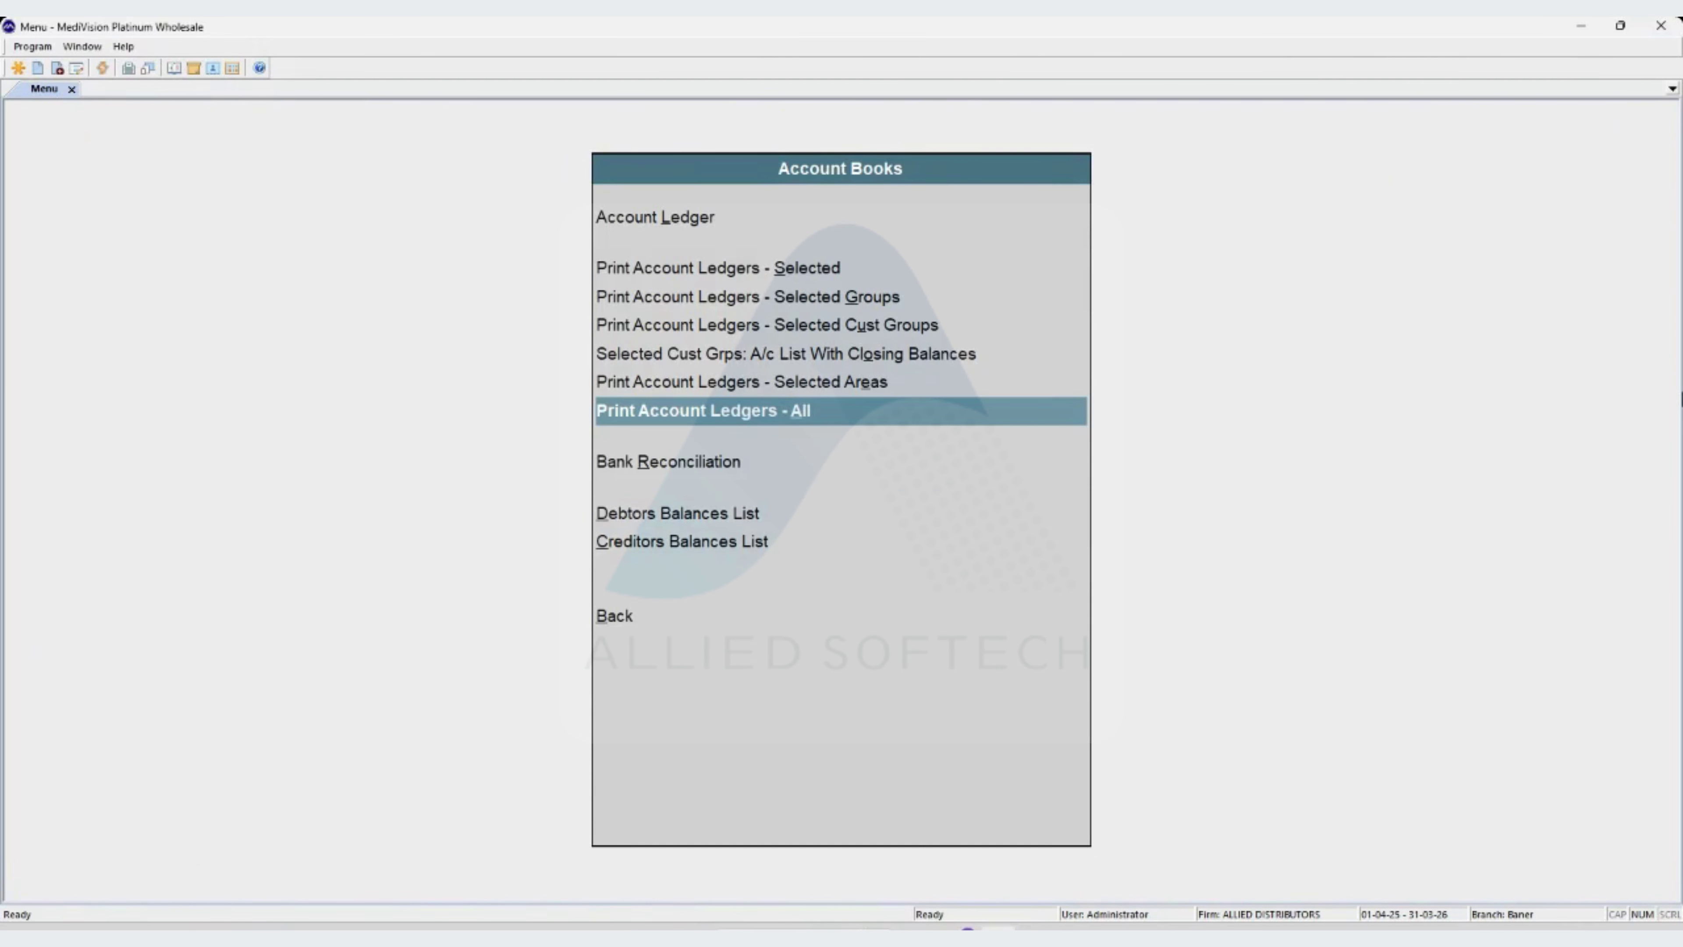
- View the Debtors Balances List as on 10-11-25, and close it to return to Account Books
key(Down)
key(Down)
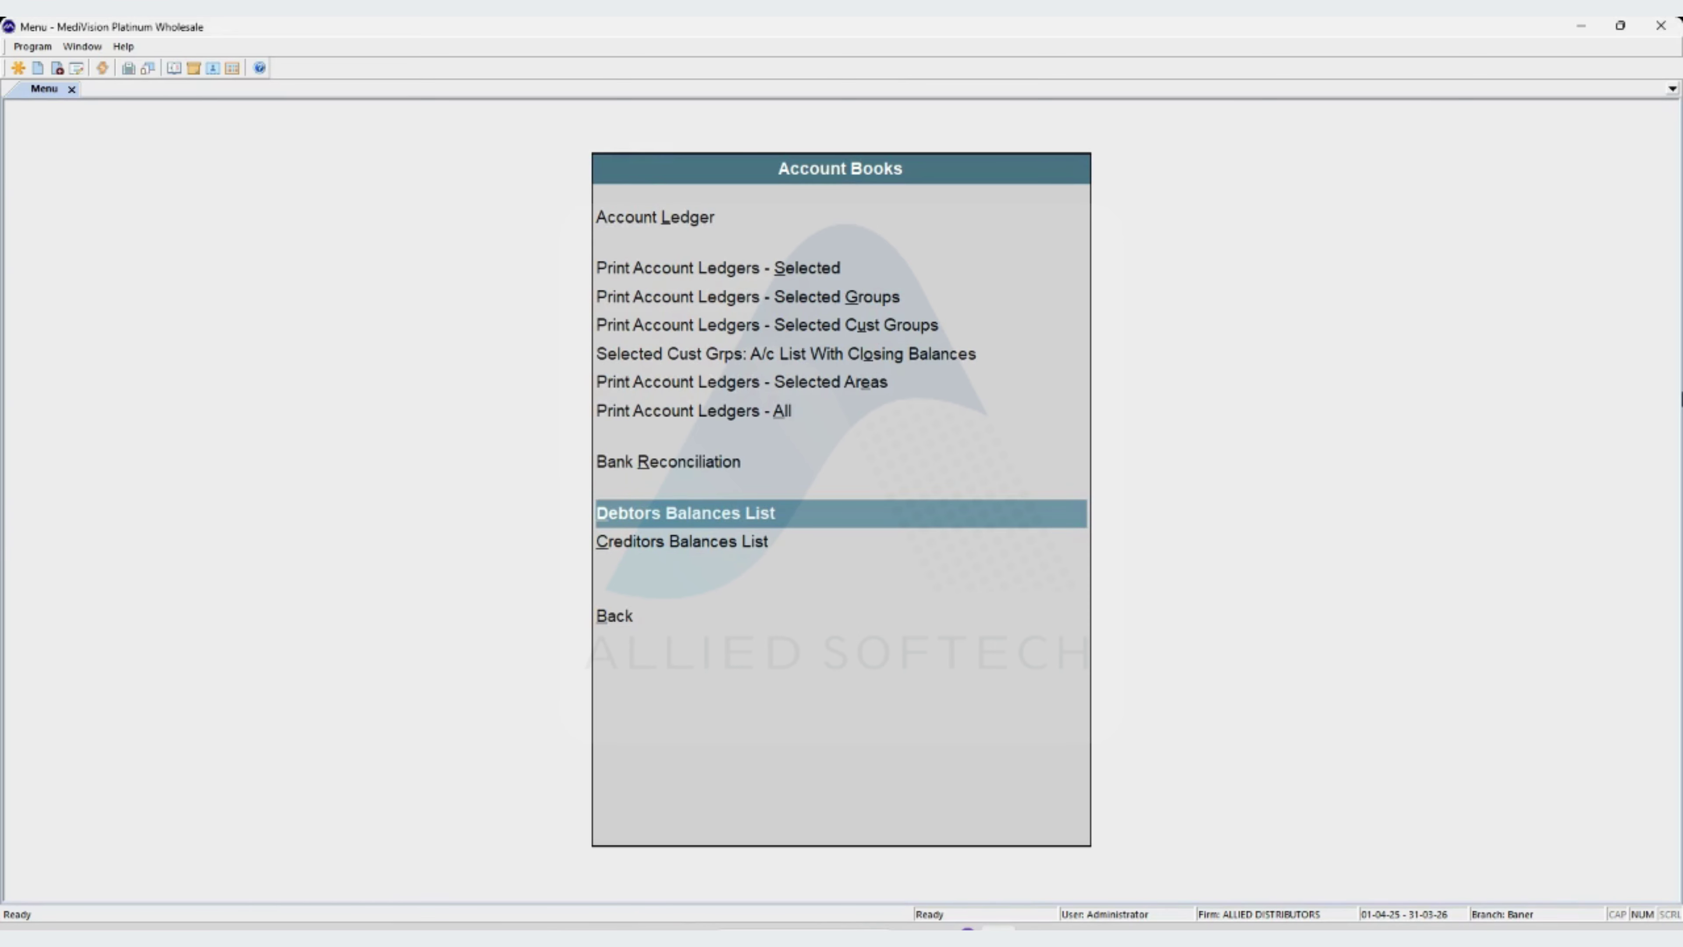
key(Return)
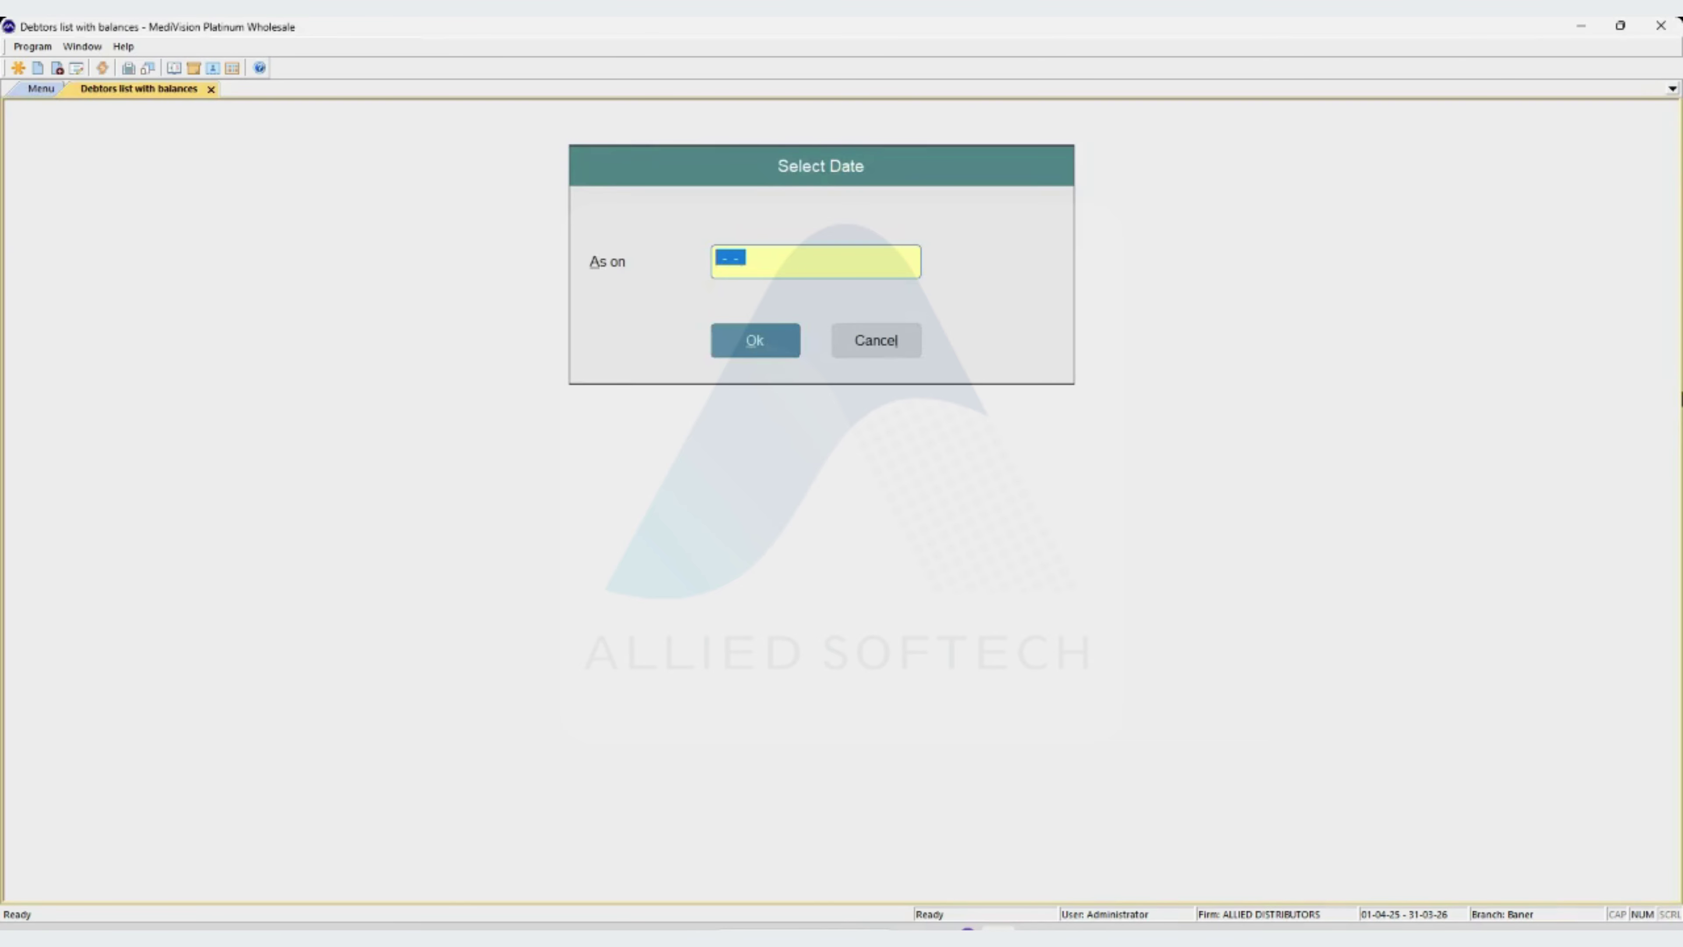
text(101125)
key(Return)
key(Return)
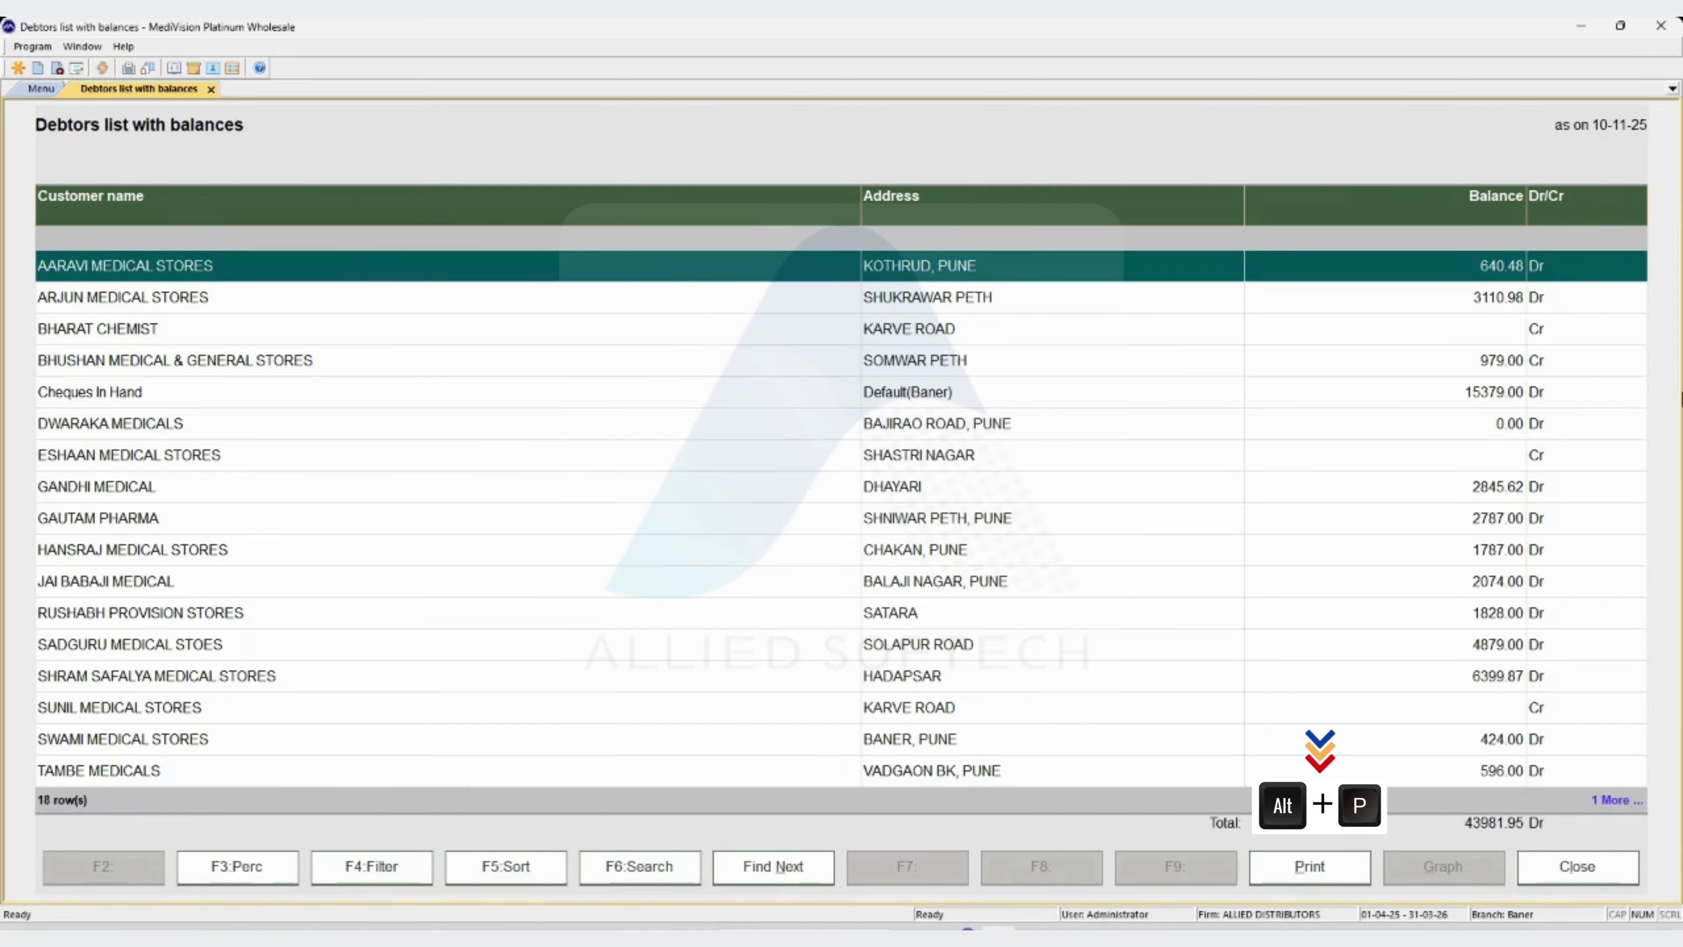
key(Escape)
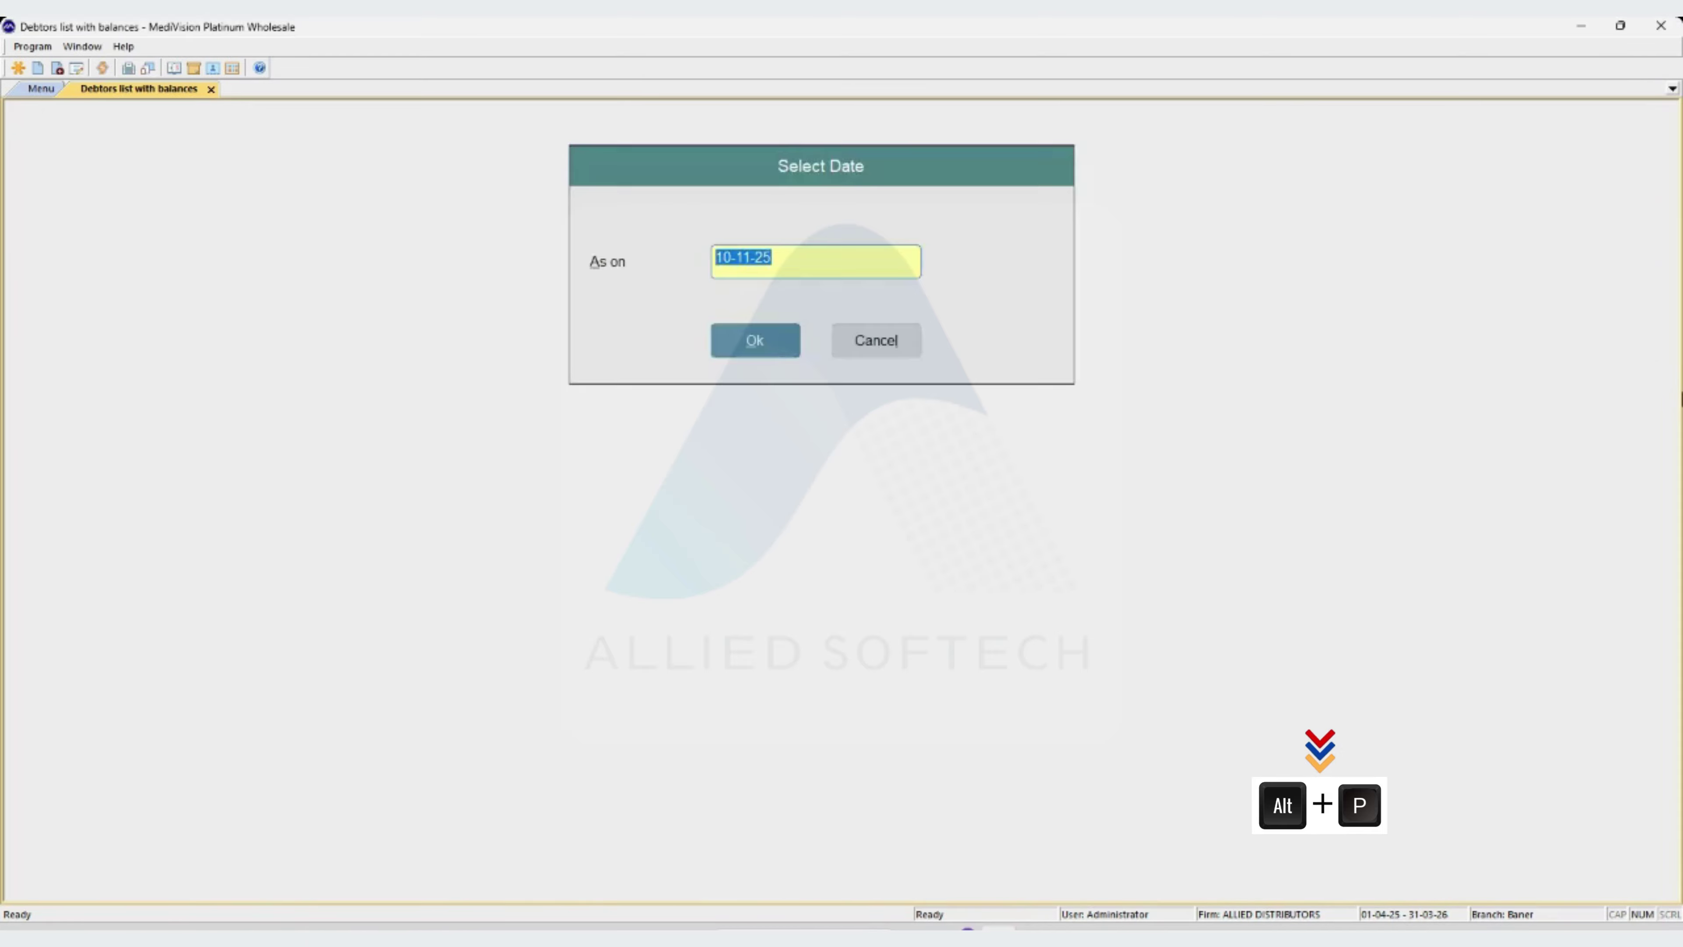
key(Escape)
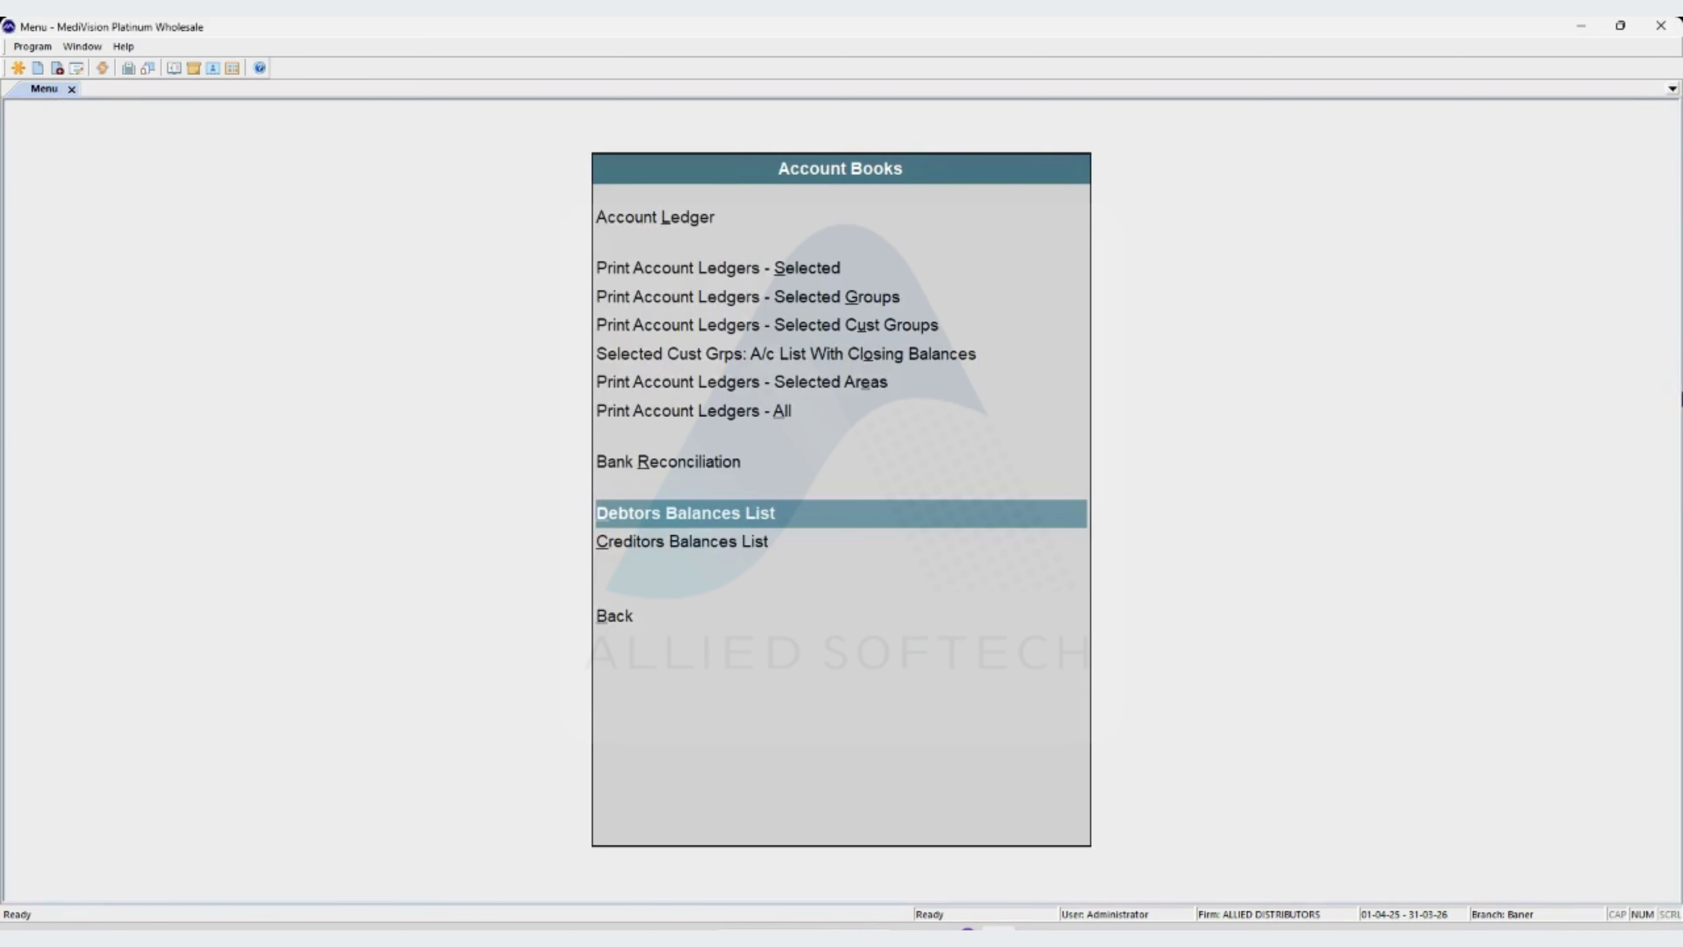
- View the Creditors Balances List, leaving the as-on date blank
key(Down)
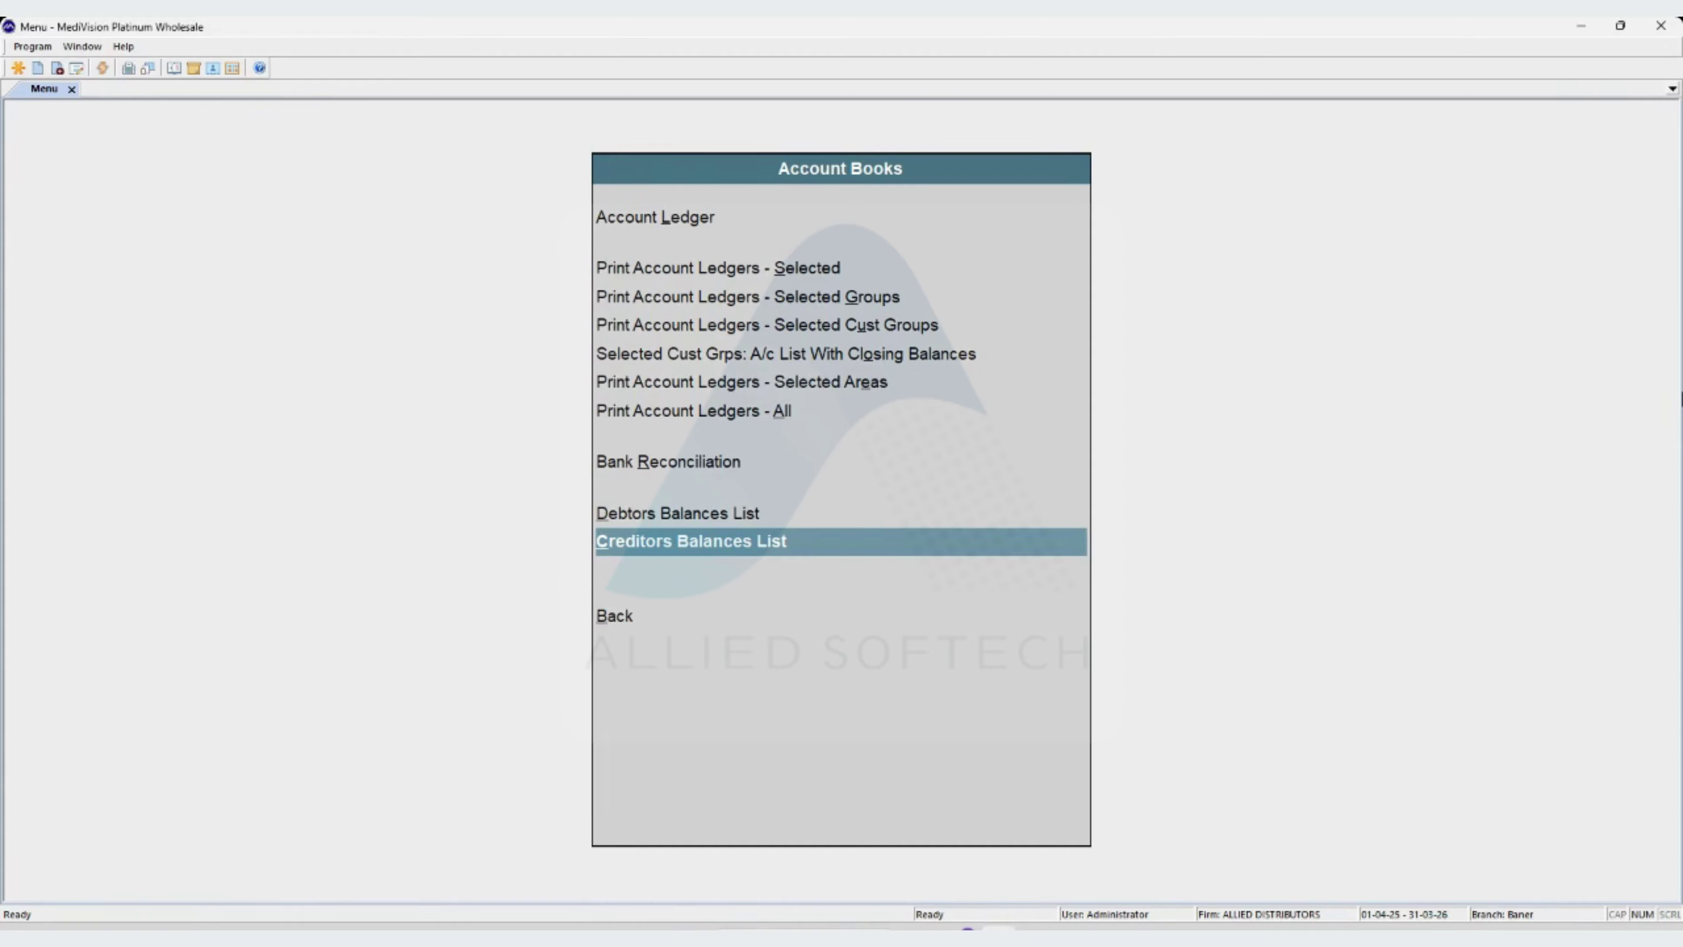
key(Return)
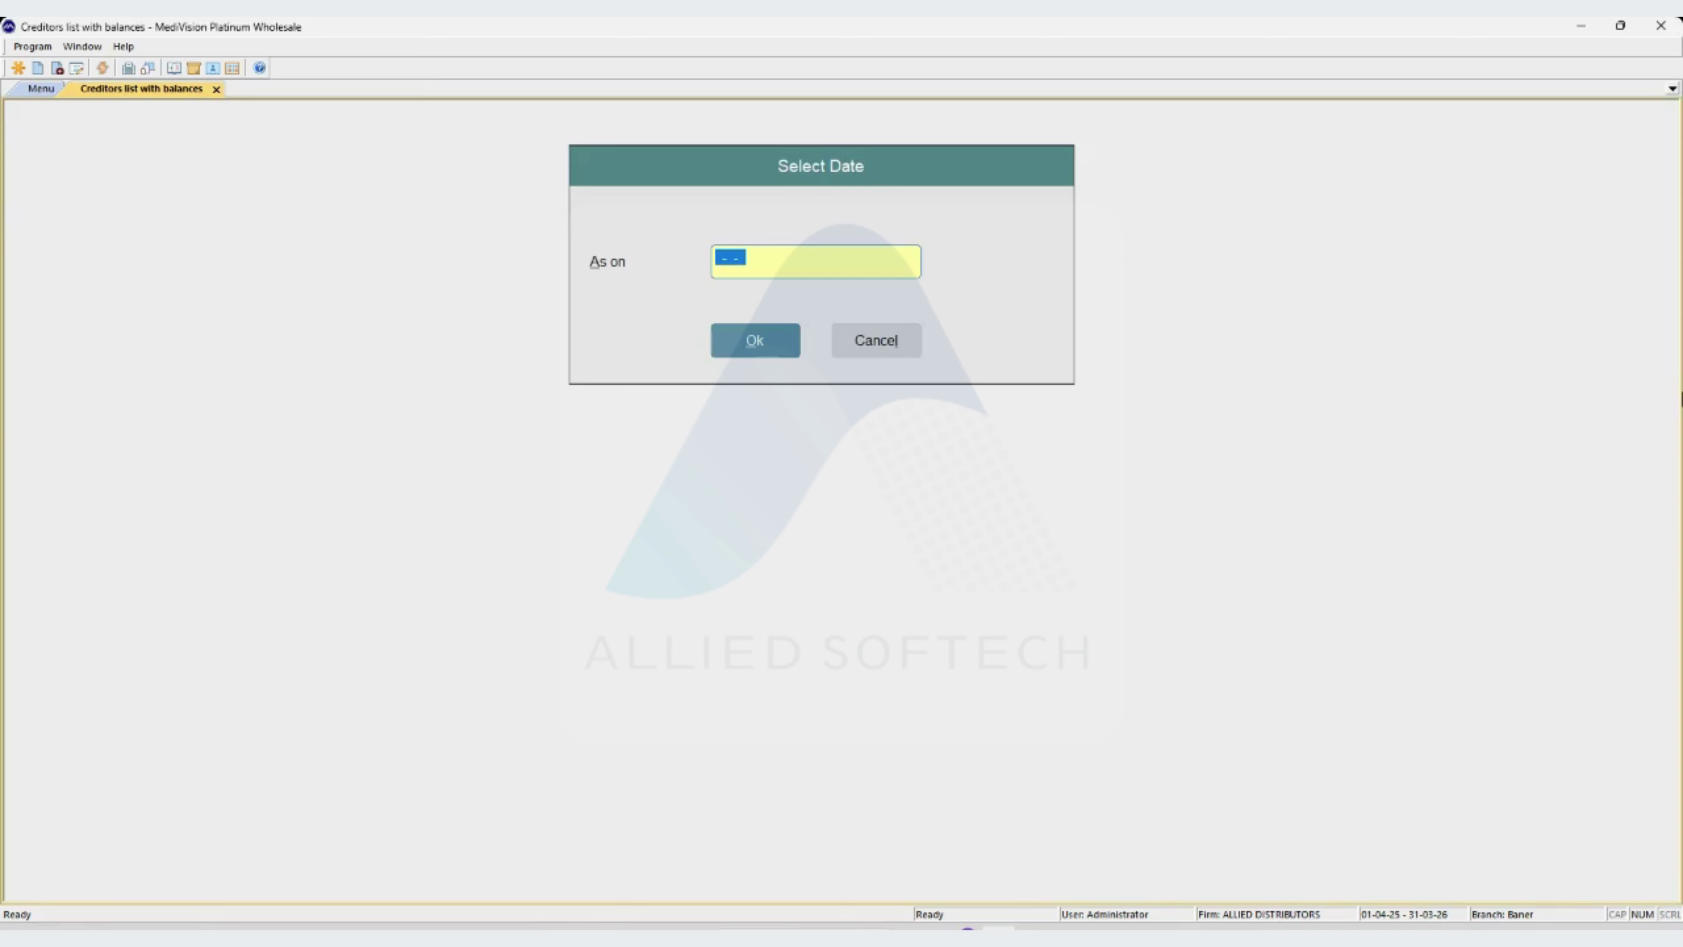
key(Return)
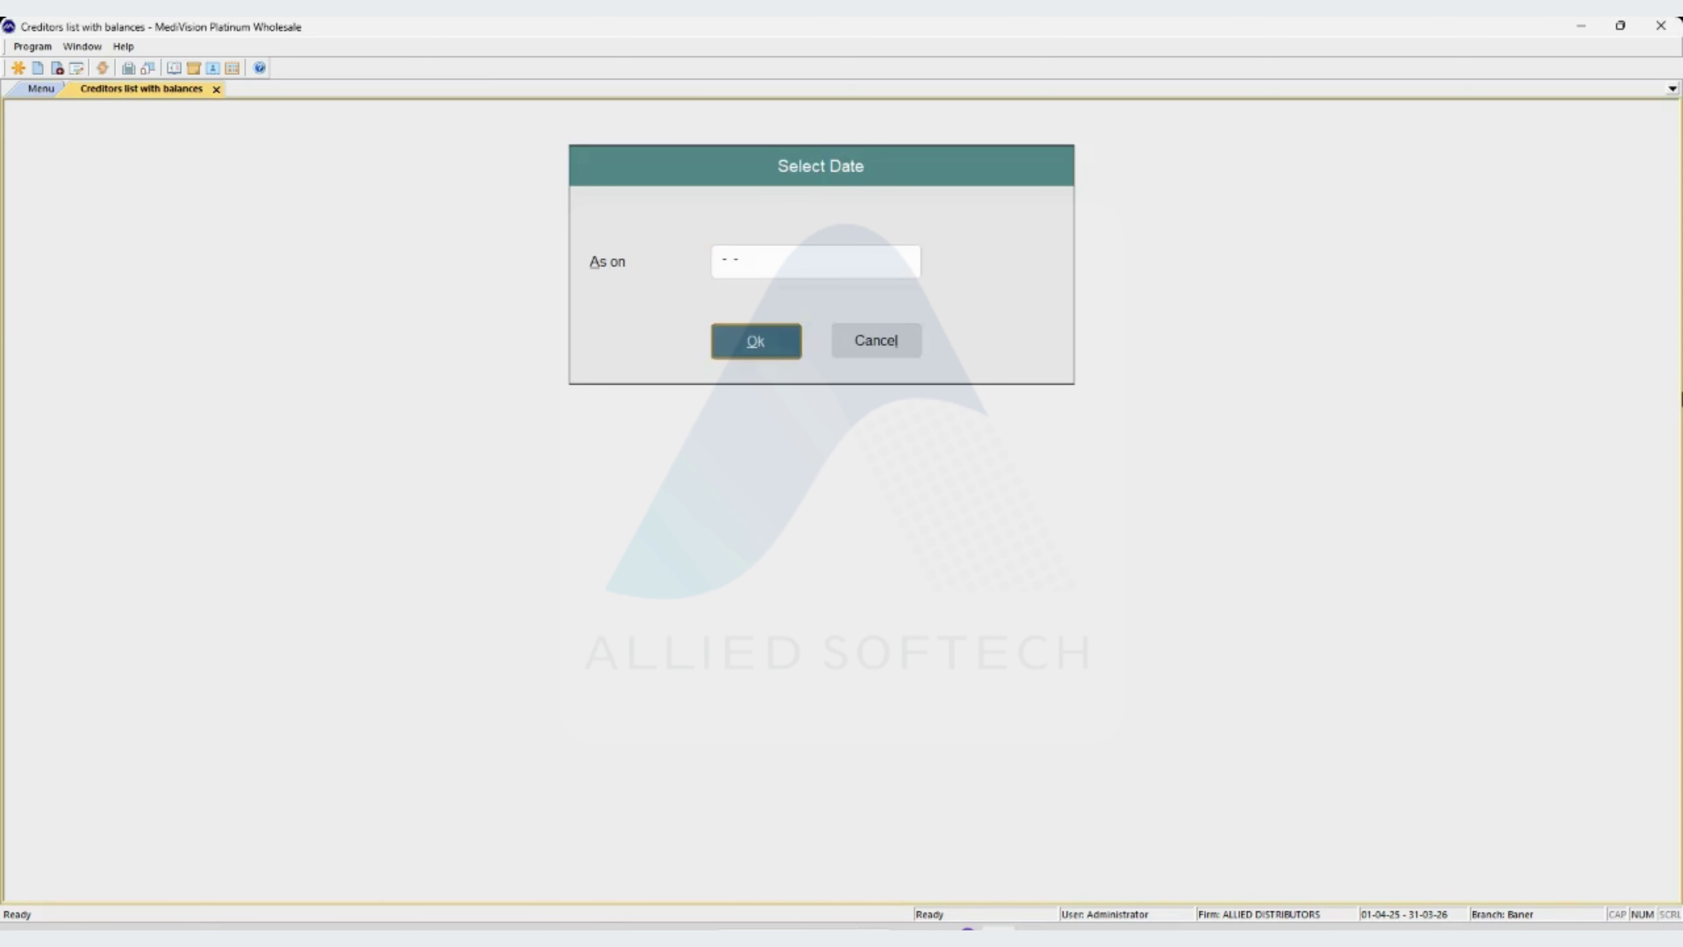
key(Return)
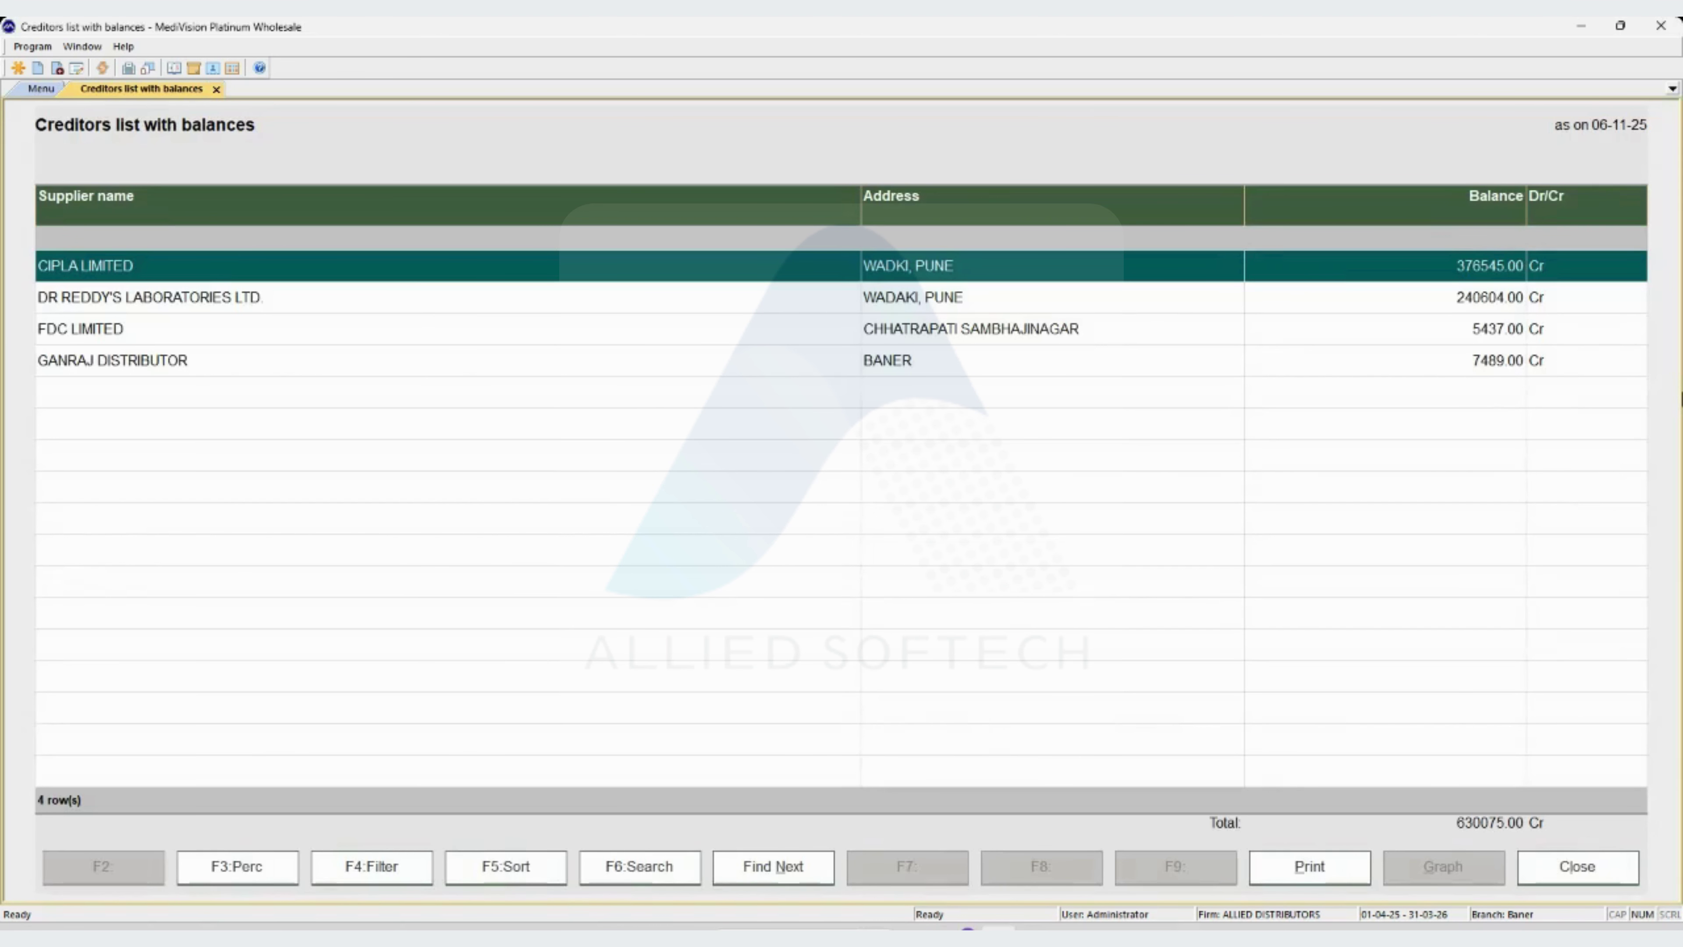